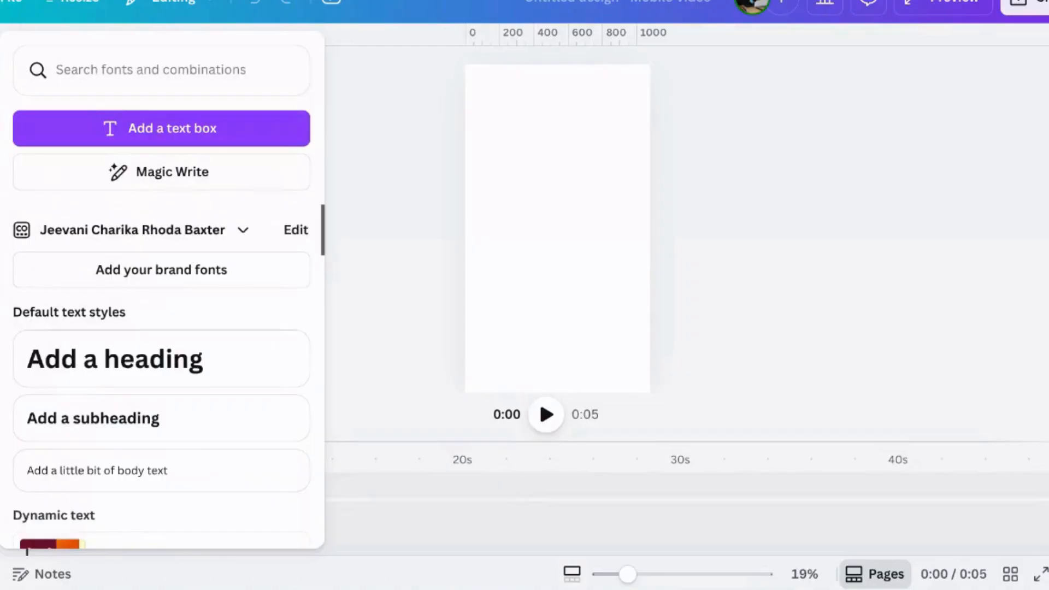
Add a text box reading "Live / Laugh / Read Romance" on three lines, enlarge it to about size 92 and place it in the page's upper half
{"action": "left_click", "coordinate": [191, 134]}
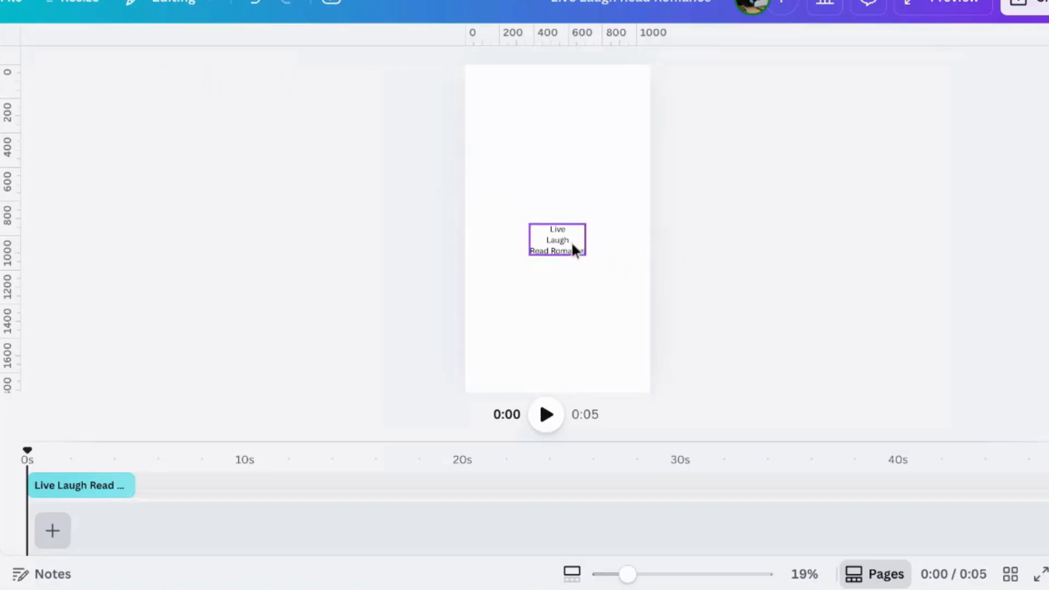
{"action": "left_click", "coordinate": [571, 241]}
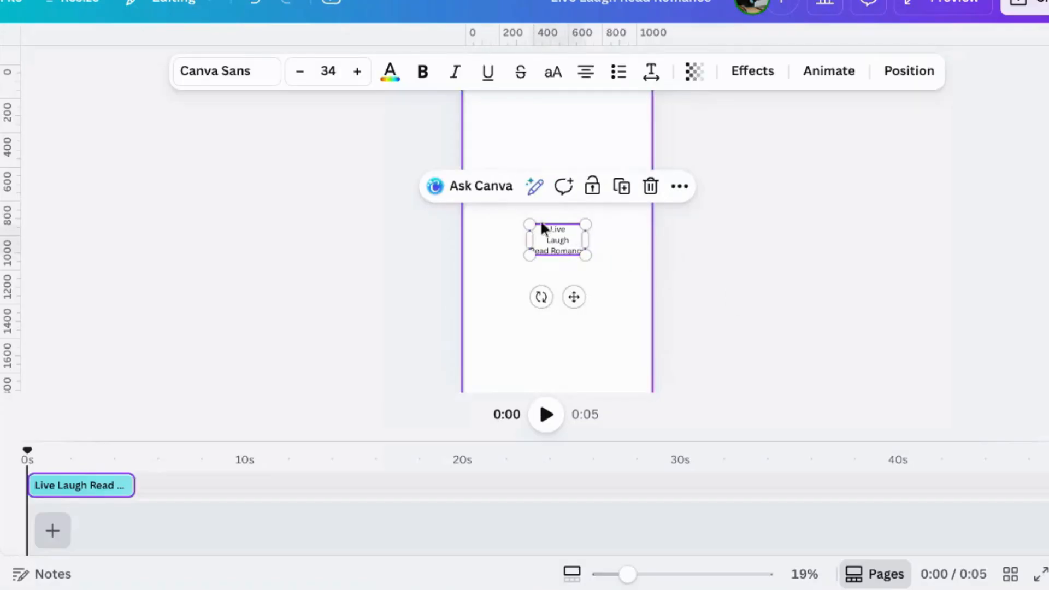
{"action": "left_click_drag", "start_coordinate": [529, 223], "coordinate": [629, 202]}
{"action": "left_click", "coordinate": [557, 169]}
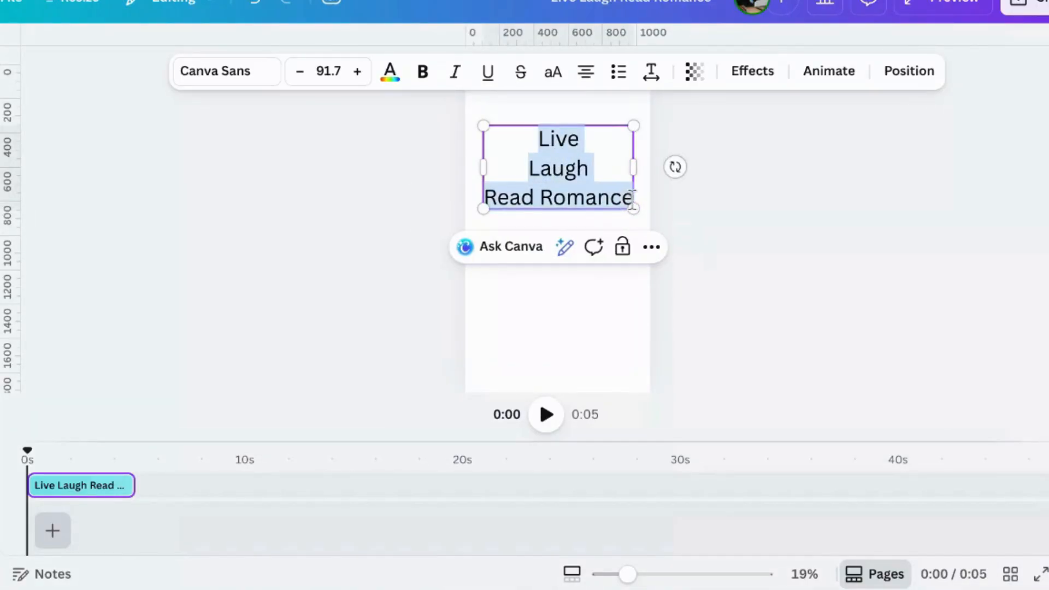
Find a bold font for the whole text, apply Paalalabas Wide and set the font size to 121
{"action": "left_click", "coordinate": [257, 82]}
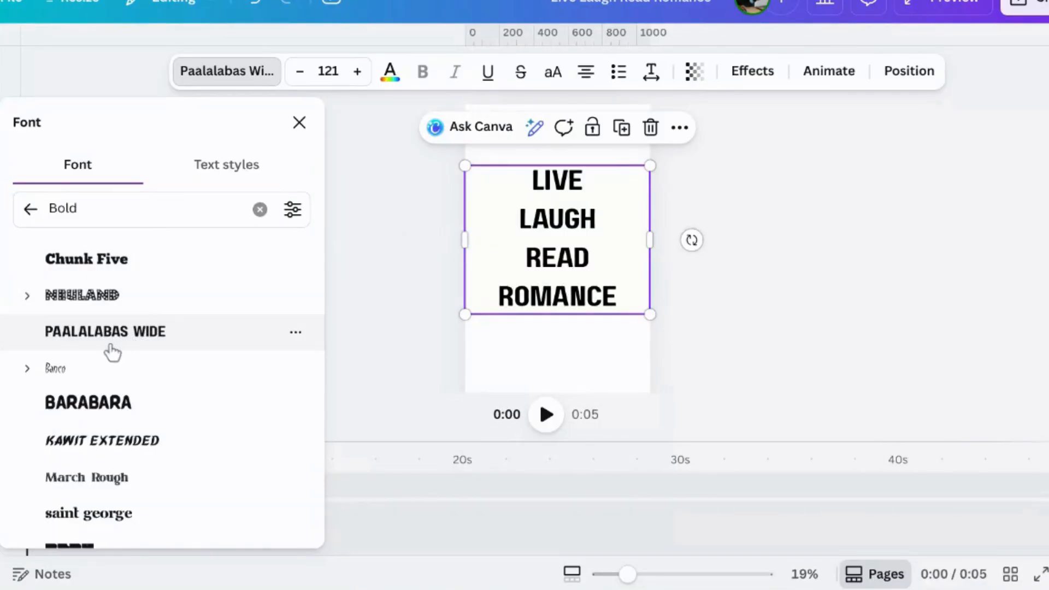
{"action": "scroll", "coordinate": [277, 394], "scroll_direction": "down", "scroll_amount": 1}
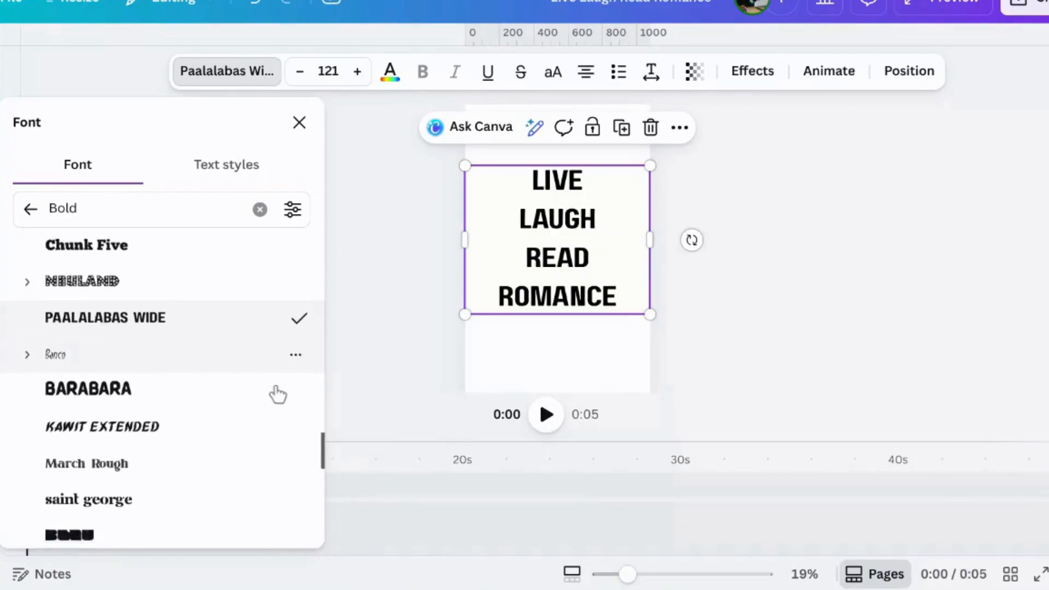
{"action": "scroll", "coordinate": [278, 395], "scroll_direction": "down", "scroll_amount": 3}
{"action": "scroll", "coordinate": [278, 394], "scroll_direction": "up", "scroll_amount": 1}
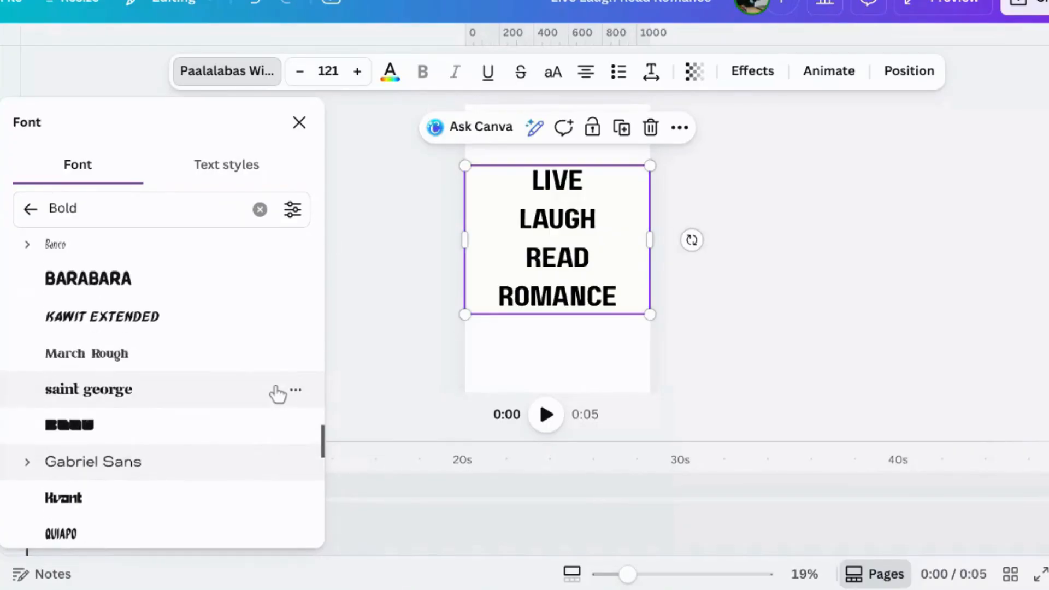
{"action": "left_click", "coordinate": [807, 345]}
Split the words READ ROMANCE out of the text into their own text box below LIVE LAUGH
{"action": "left_click", "coordinate": [560, 283]}
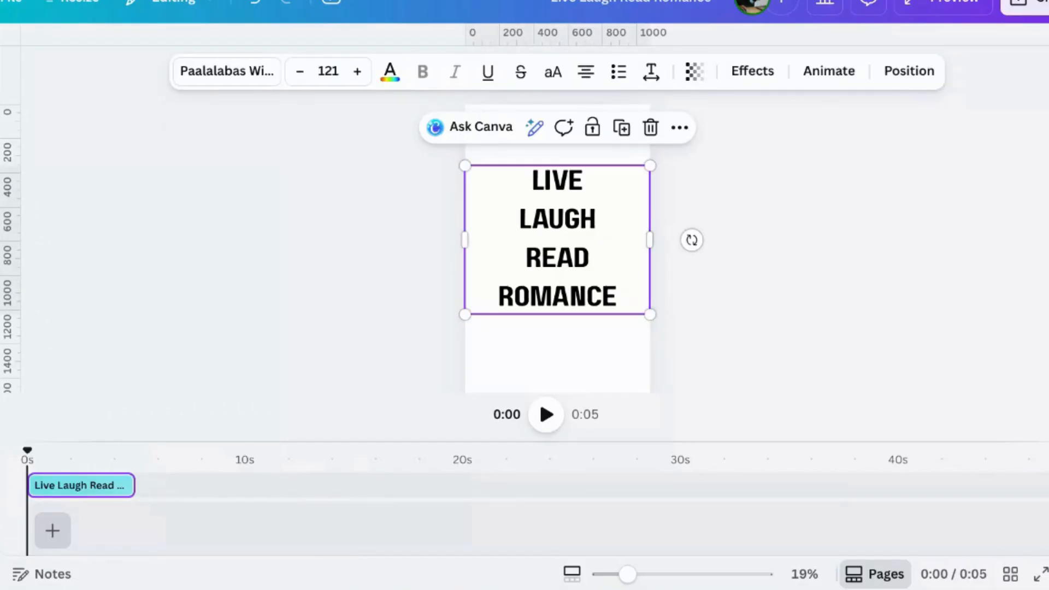
{"action": "left_click", "coordinate": [612, 298]}
{"action": "left_click_drag", "start_coordinate": [615, 298], "coordinate": [509, 264]}
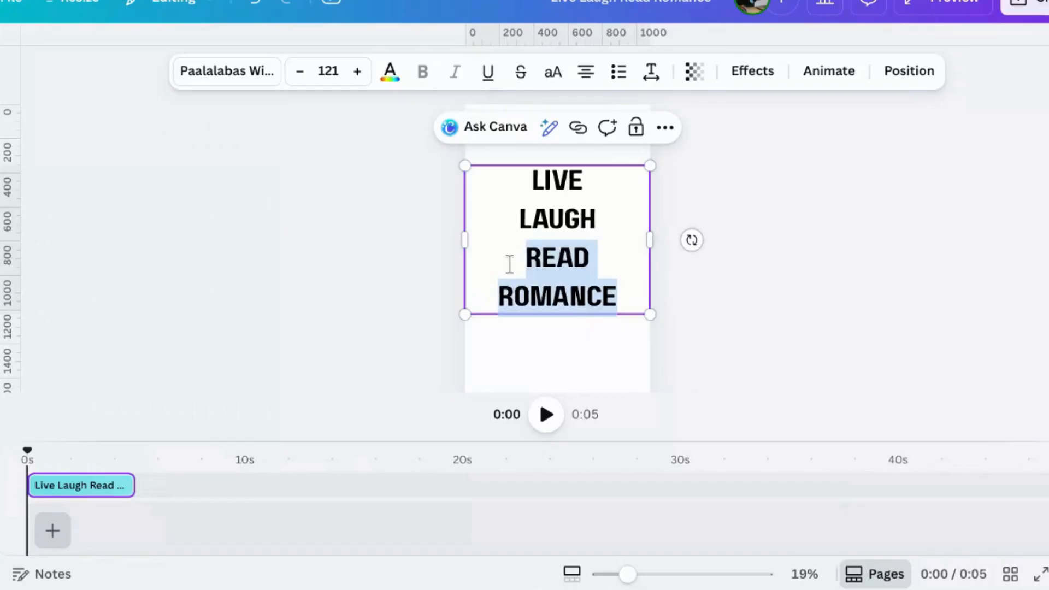
{"action": "key", "text": "BackSpace"}
{"action": "left_click", "coordinate": [629, 332]}
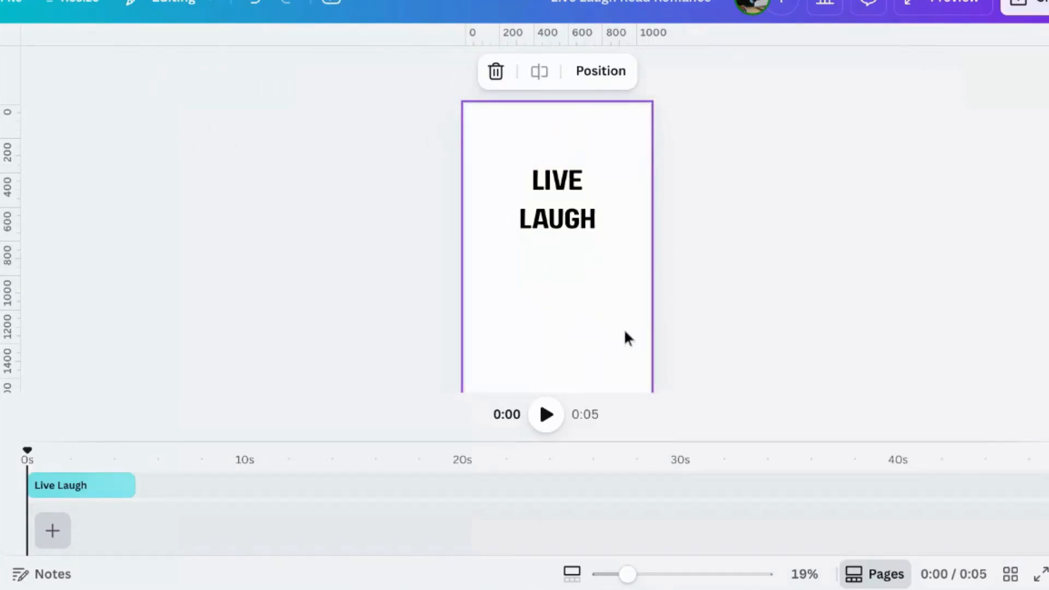
{"action": "key", "text": "ctrl+z"}
{"action": "left_click", "coordinate": [575, 285]}
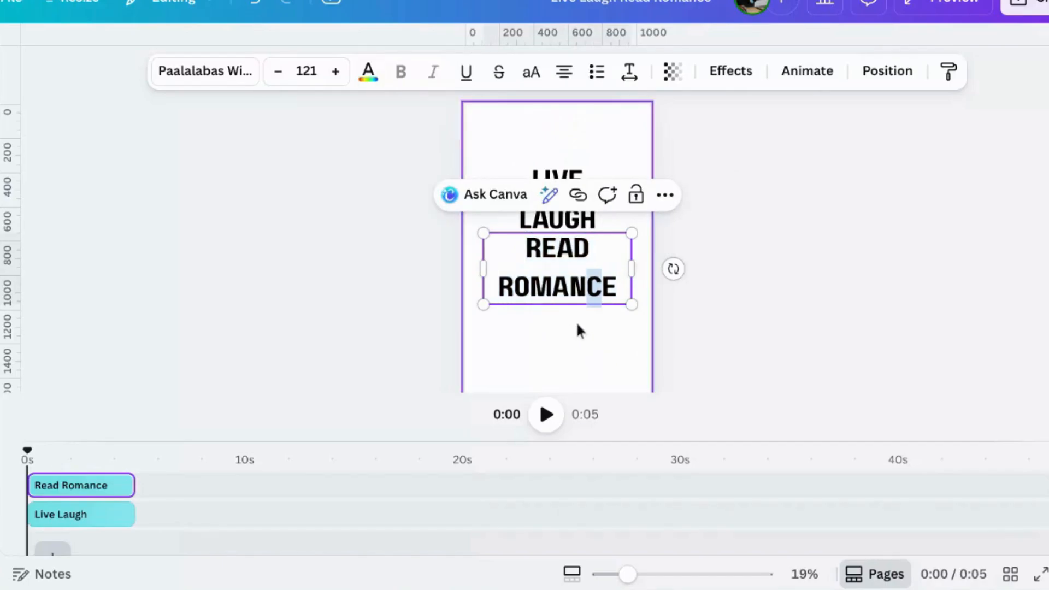
{"action": "key", "text": "Escape"}
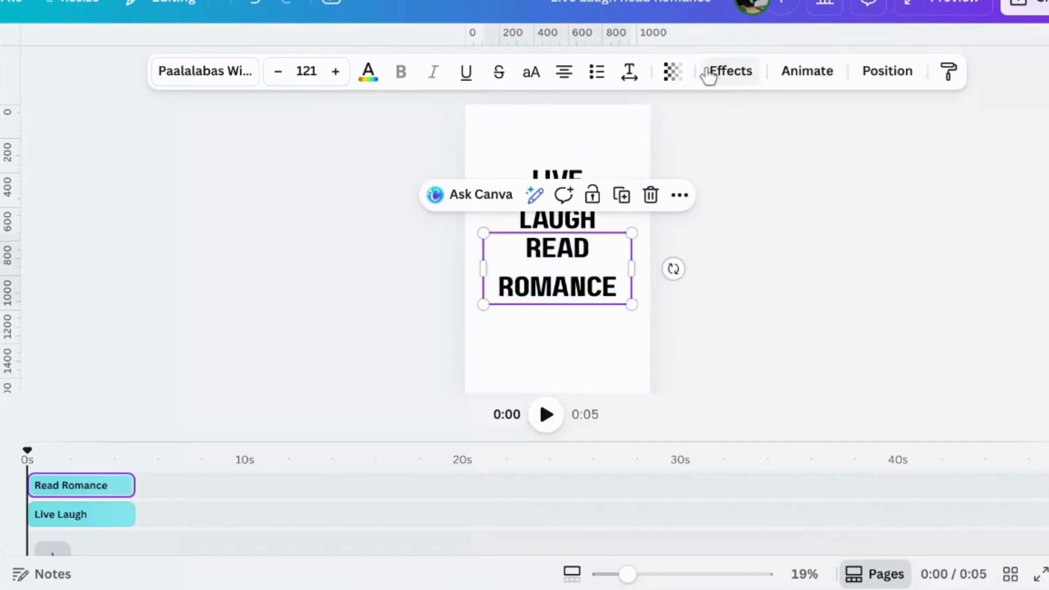
Tighten the line spacing of the READ ROMANCE text and move it slightly down from LAUGH
{"action": "left_click", "coordinate": [626, 72]}
{"action": "left_click_drag", "start_coordinate": [604, 214], "coordinate": [578, 221]}
{"action": "left_click", "coordinate": [988, 281]}
{"action": "left_click", "coordinate": [748, 280]}
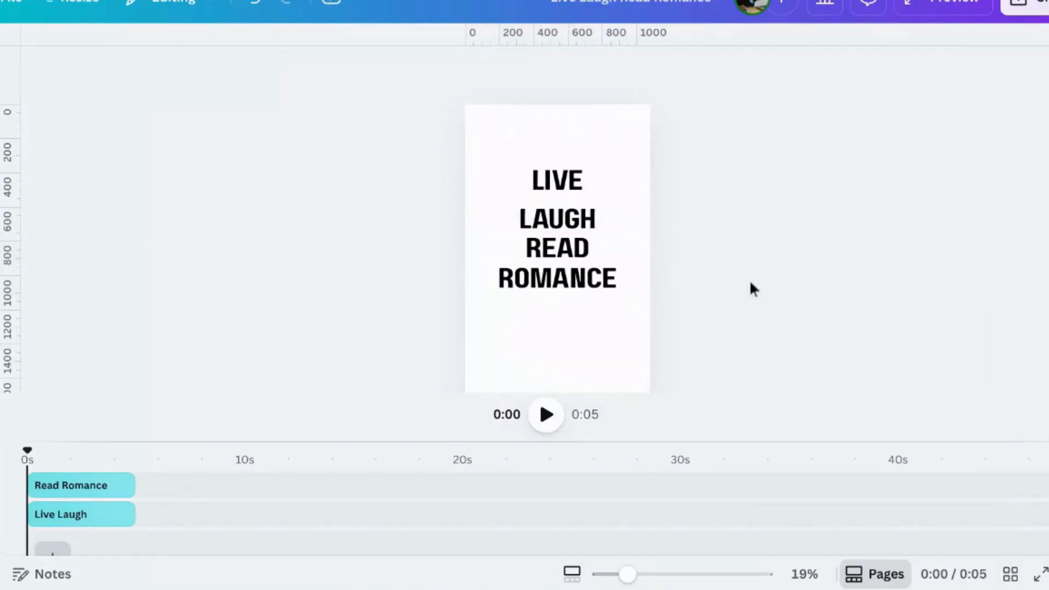
{"action": "left_click_drag", "start_coordinate": [599, 278], "coordinate": [595, 293]}
{"action": "left_click", "coordinate": [738, 252]}
Split LAUGH into its own text box and centre it between LIVE and READ ROMANCE
{"action": "left_click", "coordinate": [560, 224]}
{"action": "left_click", "coordinate": [561, 225]}
{"action": "left_click_drag", "start_coordinate": [520, 219], "coordinate": [593, 221]}
{"action": "key", "text": "super+c"}
{"action": "key", "text": "BackSpace"}
{"action": "key", "text": "BackSpace"}
{"action": "key", "text": "BackSpace"}
{"action": "left_click", "coordinate": [575, 223]}
{"action": "key", "text": "super+v"}
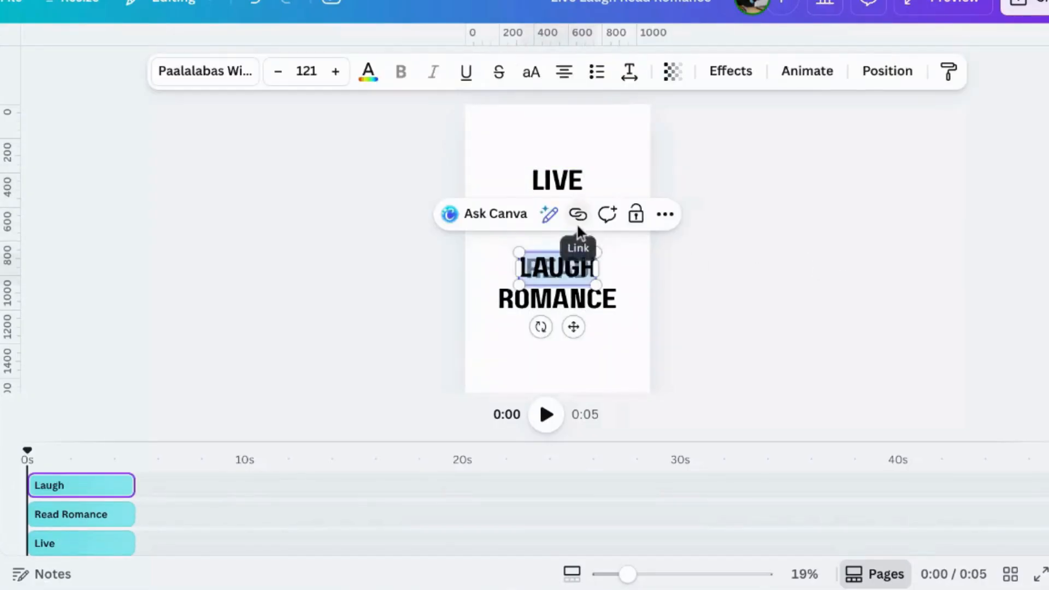
{"action": "left_click_drag", "start_coordinate": [564, 277], "coordinate": [565, 233]}
{"action": "left_click", "coordinate": [726, 260]}
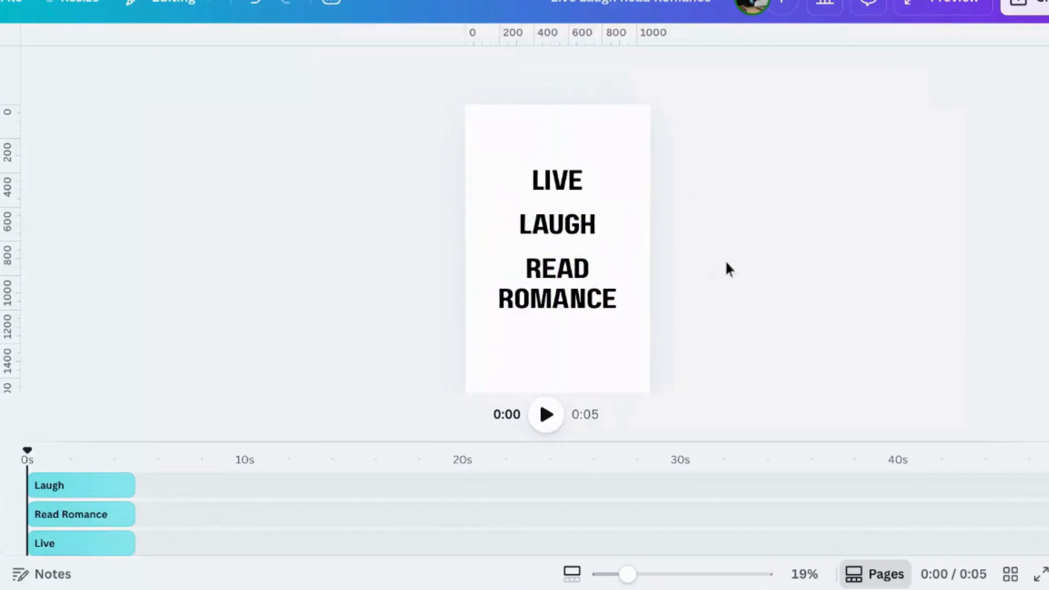
Enlarge the LIVE text to size 223 and centre it above LAUGH
{"action": "left_click", "coordinate": [555, 180]}
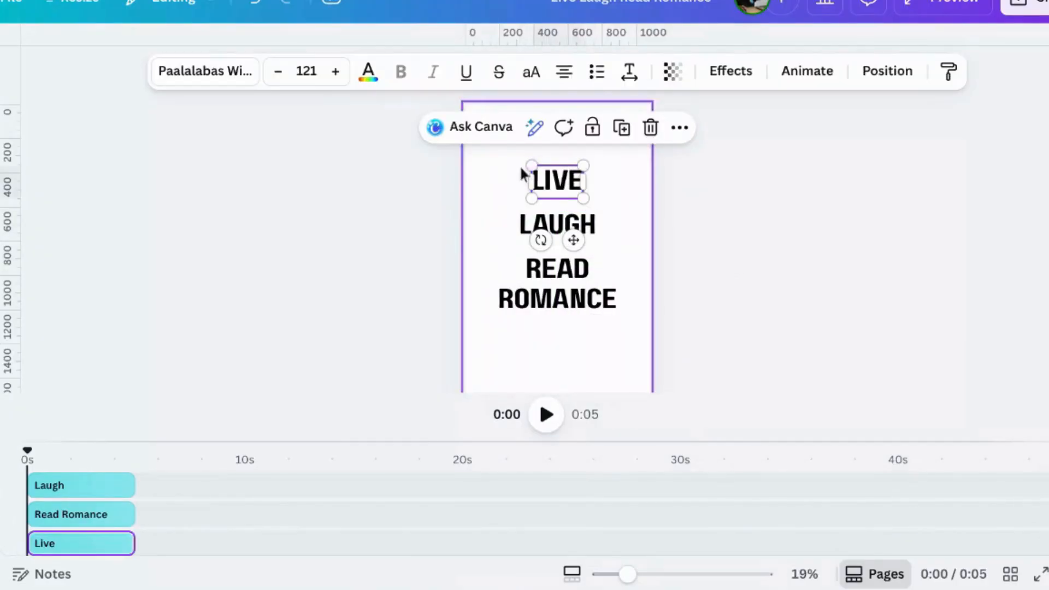
{"action": "left_click_drag", "start_coordinate": [529, 165], "coordinate": [492, 143]}
{"action": "left_click_drag", "start_coordinate": [579, 201], "coordinate": [565, 180]}
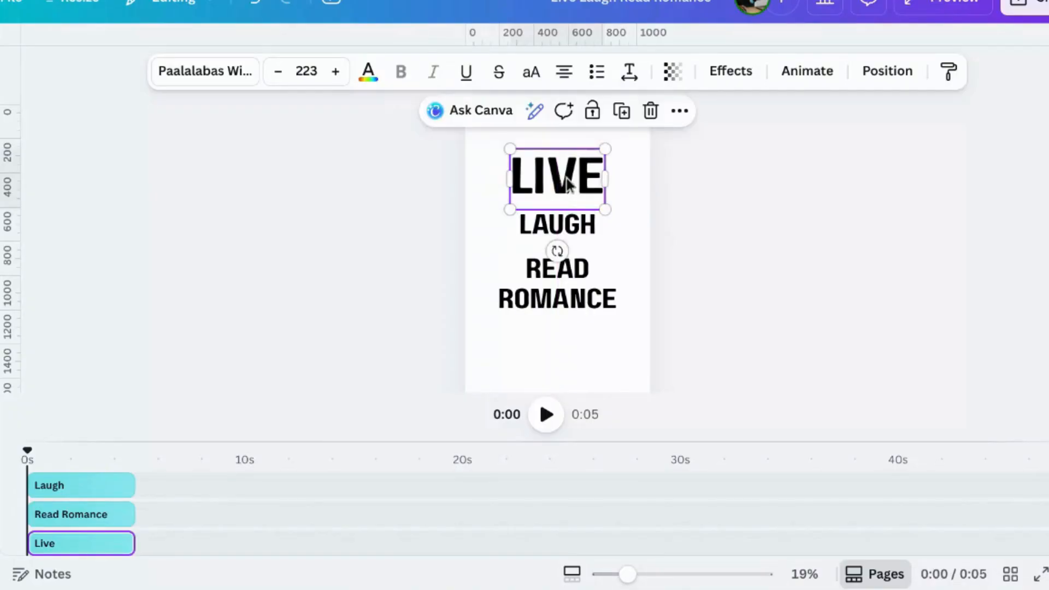
Set the LAUGH text's font size to 223 to match LIVE
{"action": "left_click", "coordinate": [559, 226]}
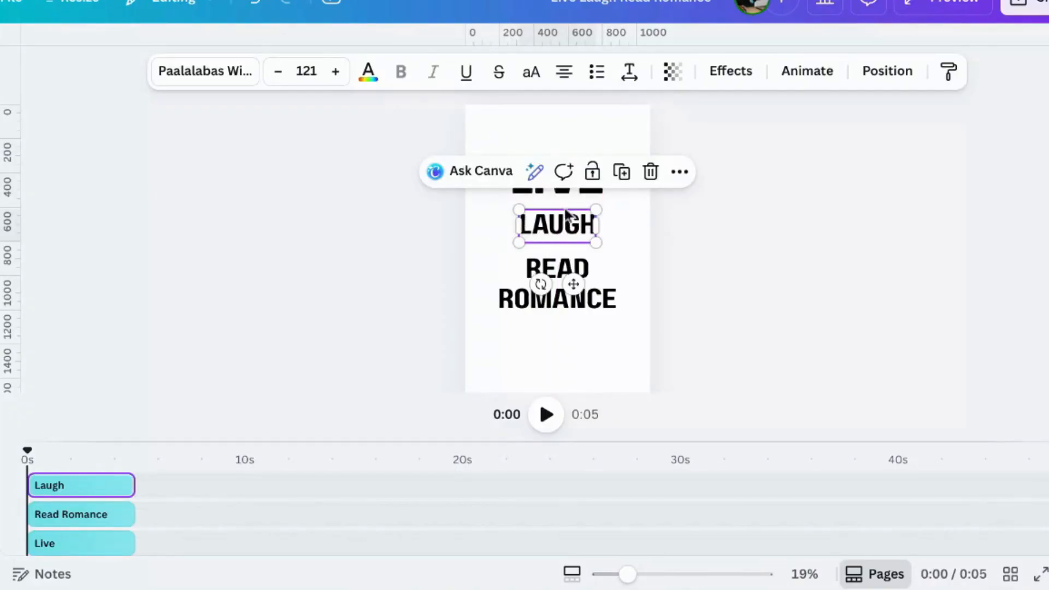
{"action": "left_click", "coordinate": [567, 155]}
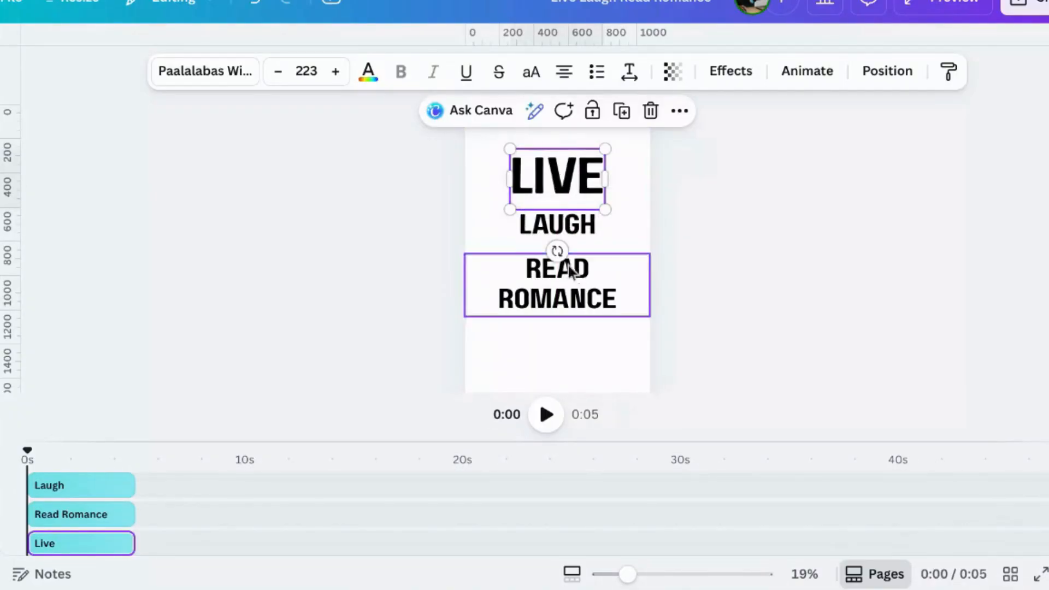
{"action": "left_click", "coordinate": [560, 229]}
{"action": "left_click", "coordinate": [320, 73]}
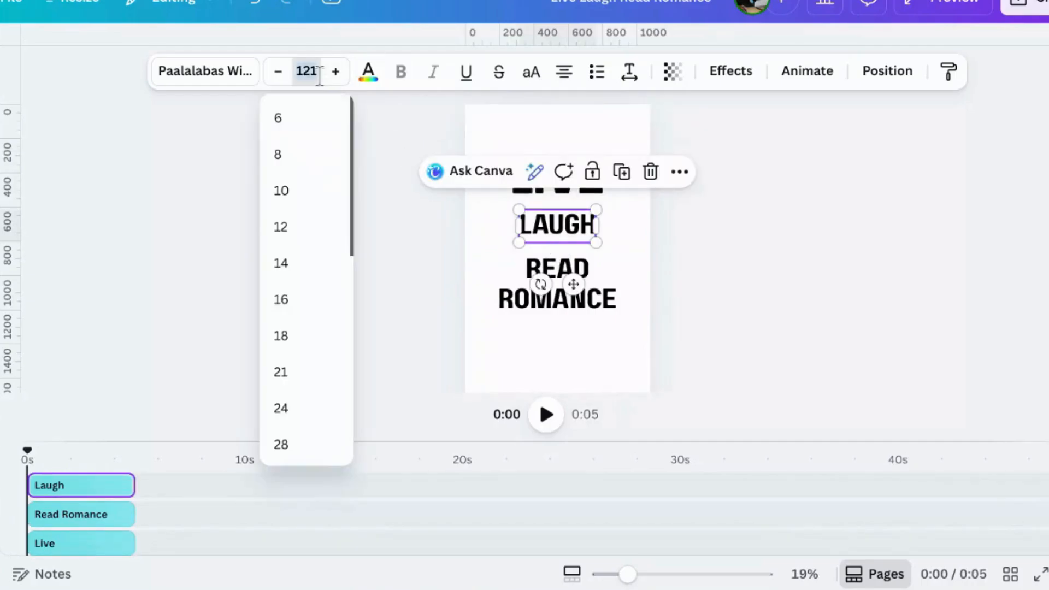
{"action": "type", "text": "223"}
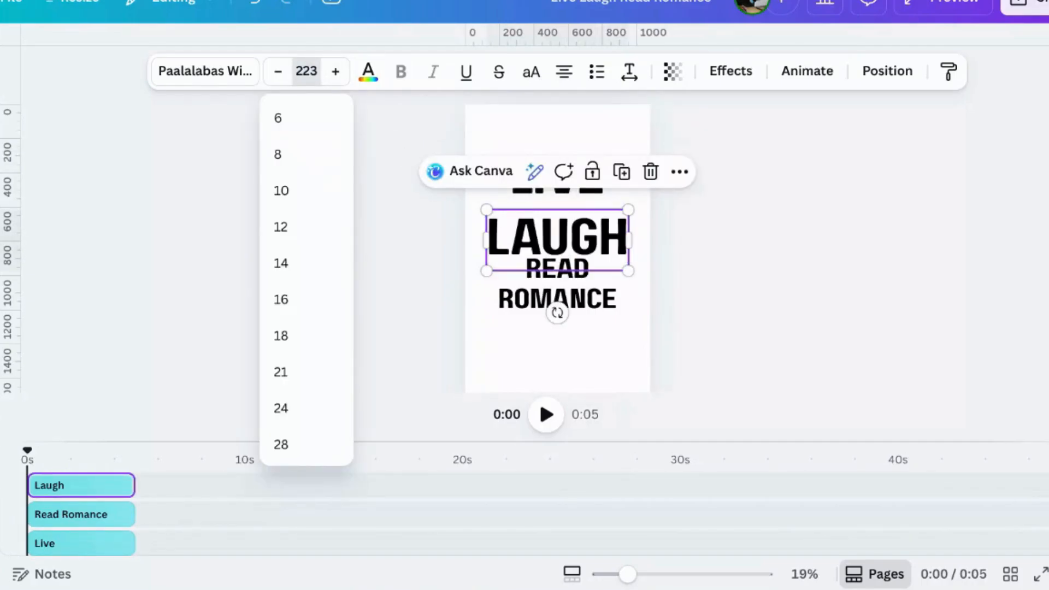
{"action": "key", "text": "Return"}
{"action": "left_click", "coordinate": [702, 247]}
Move the READ ROMANCE text down below LAUGH and set its font size to 223
{"action": "left_click_drag", "start_coordinate": [606, 300], "coordinate": [602, 320]}
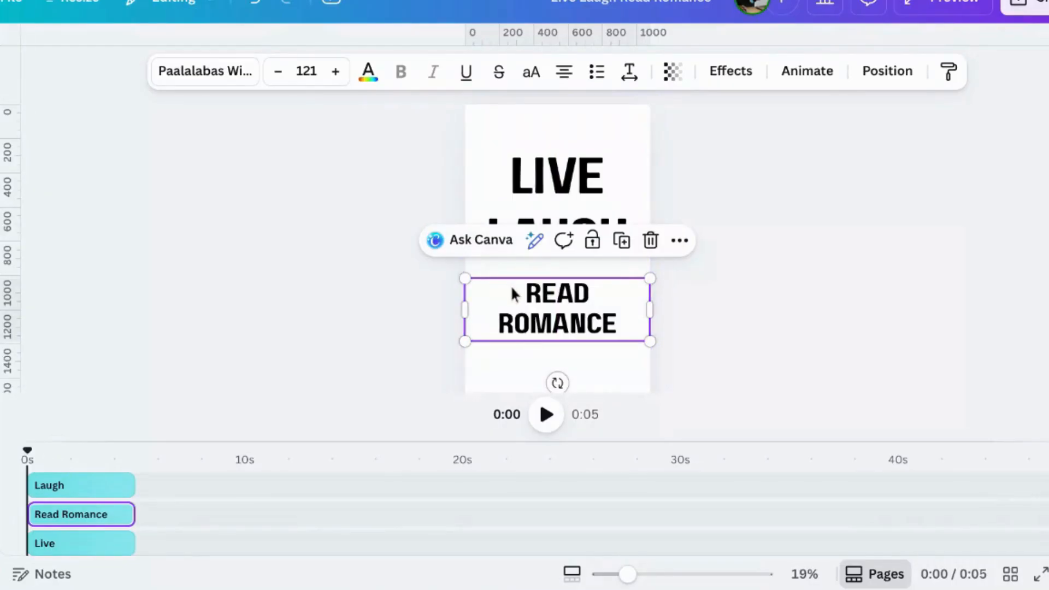
{"action": "left_click_drag", "start_coordinate": [514, 292], "coordinate": [520, 294]}
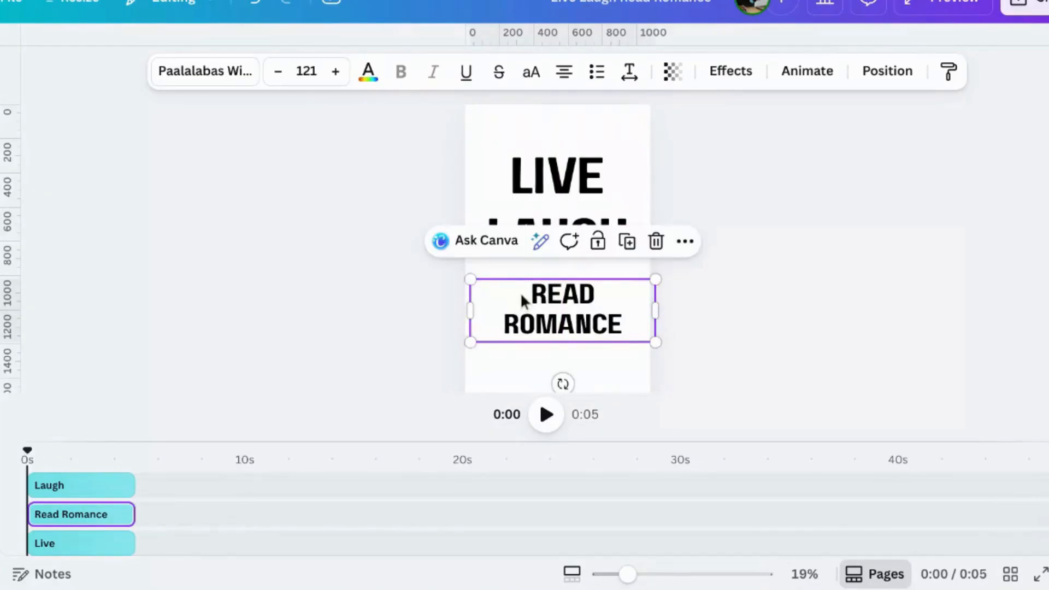
{"action": "left_click", "coordinate": [320, 70]}
{"action": "type", "text": "223"}
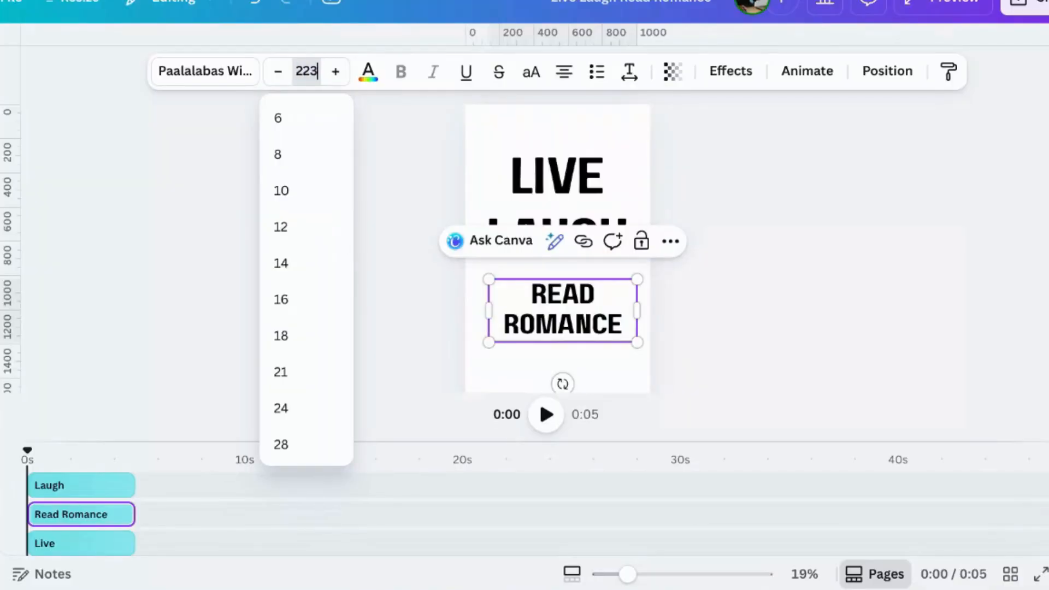
{"action": "key", "text": "Return"}
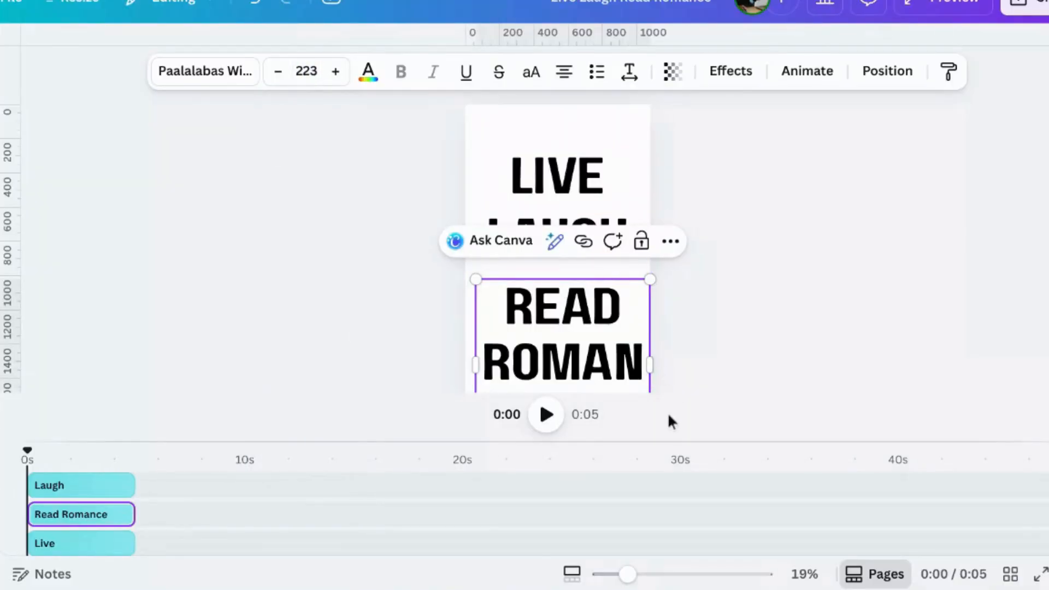
Widen the READ ROMANCE text box to the page width and reduce its font size to 172 so ROMANCE fits on one line
{"action": "left_click", "coordinate": [704, 313]}
{"action": "left_click", "coordinate": [627, 347]}
{"action": "left_click_drag", "start_coordinate": [627, 347], "coordinate": [629, 326]}
{"action": "left_click", "coordinate": [280, 77]}
{"action": "left_click", "coordinate": [281, 77]}
{"action": "left_click", "coordinate": [280, 77]}
{"action": "left_click", "coordinate": [281, 78]}
{"action": "triple_click", "coordinate": [280, 77]}
{"action": "triple_click", "coordinate": [280, 78]}
{"action": "left_click", "coordinate": [281, 78]}
{"action": "triple_click", "coordinate": [281, 77]}
{"action": "double_click", "coordinate": [280, 78]}
{"action": "triple_click", "coordinate": [280, 78]}
{"action": "double_click", "coordinate": [280, 78]}
{"action": "left_click", "coordinate": [280, 78]}
{"action": "left_click", "coordinate": [280, 77]}
{"action": "left_click", "coordinate": [280, 78]}
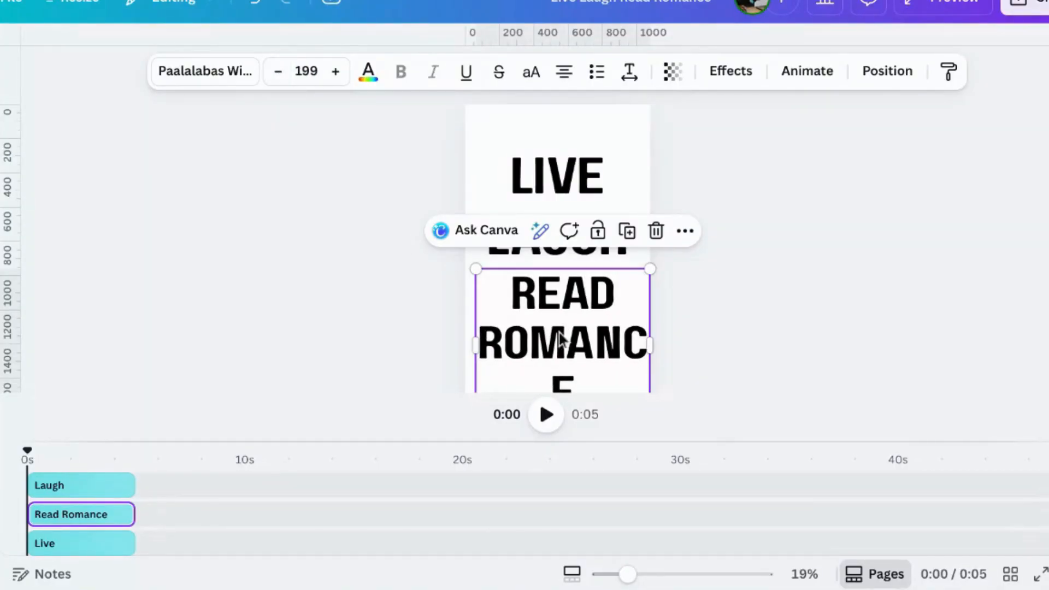
{"action": "left_click_drag", "start_coordinate": [475, 345], "coordinate": [470, 346]}
{"action": "left_click", "coordinate": [280, 76]}
{"action": "left_click", "coordinate": [279, 75]}
{"action": "left_click", "coordinate": [280, 76]}
{"action": "left_click", "coordinate": [280, 75]}
{"action": "left_click", "coordinate": [280, 75]}
{"action": "left_click", "coordinate": [280, 76]}
{"action": "left_click", "coordinate": [279, 76]}
{"action": "double_click", "coordinate": [280, 76]}
{"action": "double_click", "coordinate": [279, 75]}
{"action": "left_click", "coordinate": [279, 75]}
{"action": "double_click", "coordinate": [280, 75]}
{"action": "double_click", "coordinate": [280, 75]}
{"action": "double_click", "coordinate": [280, 76]}
{"action": "double_click", "coordinate": [280, 76]}
{"action": "double_click", "coordinate": [280, 75]}
{"action": "double_click", "coordinate": [280, 75]}
{"action": "left_click", "coordinate": [280, 75]}
{"action": "double_click", "coordinate": [280, 76]}
{"action": "left_click", "coordinate": [780, 253]}
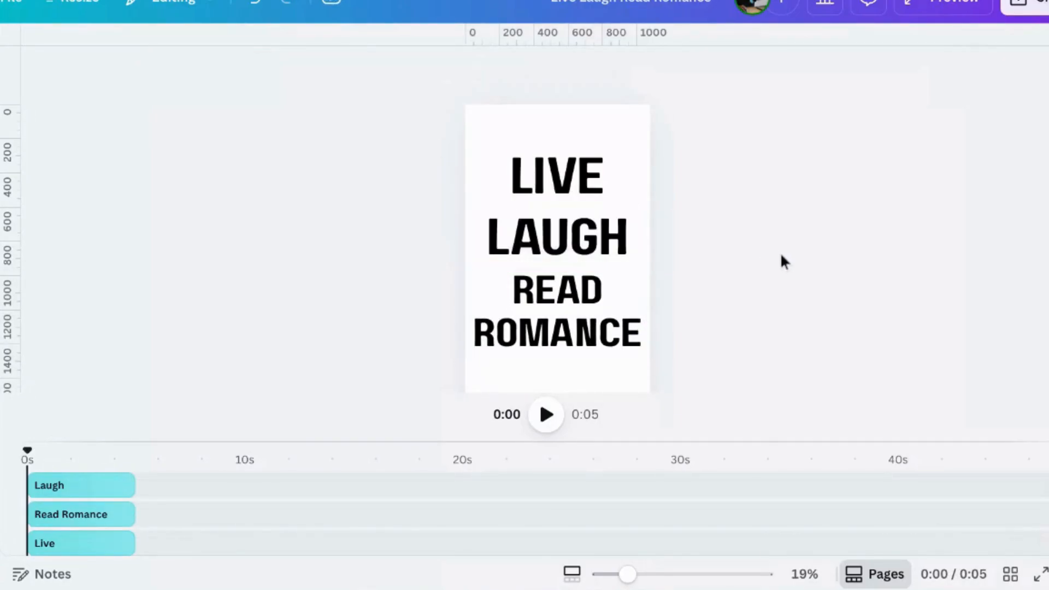
Move the LIVE, LAUGH and READ ROMANCE text boxes higher on the page, keeping them centred
{"action": "left_click", "coordinate": [565, 226]}
{"action": "left_click_drag", "start_coordinate": [567, 169], "coordinate": [566, 143]}
{"action": "left_click_drag", "start_coordinate": [560, 240], "coordinate": [560, 214]}
{"action": "left_click_drag", "start_coordinate": [555, 294], "coordinate": [550, 266]}
Set the LIVE text's font size to 172 to match READ ROMANCE
{"action": "left_click", "coordinate": [563, 283]}
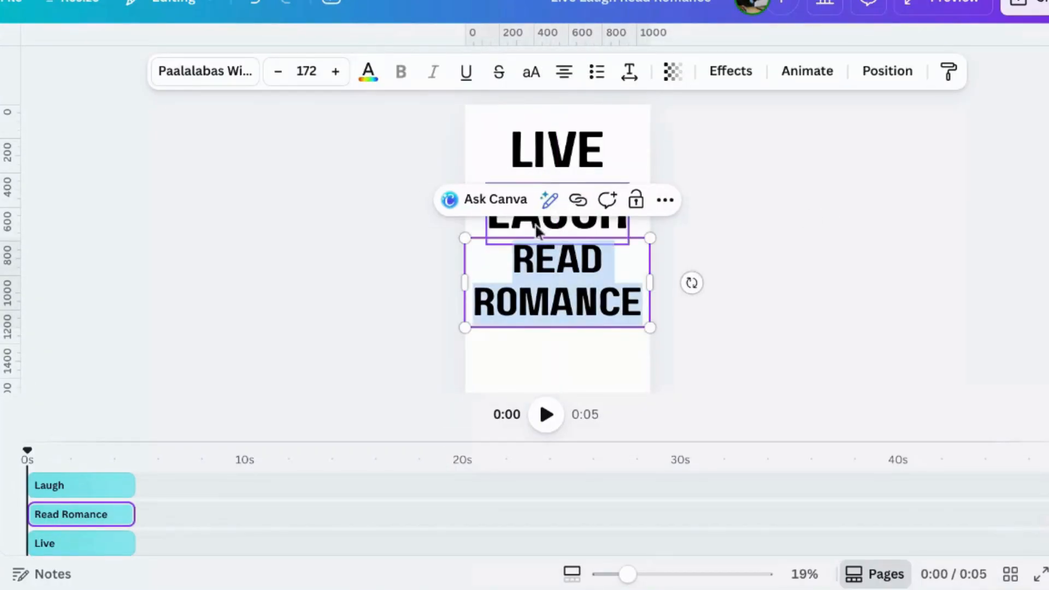
{"action": "left_click", "coordinate": [564, 159]}
{"action": "left_click", "coordinate": [303, 70]}
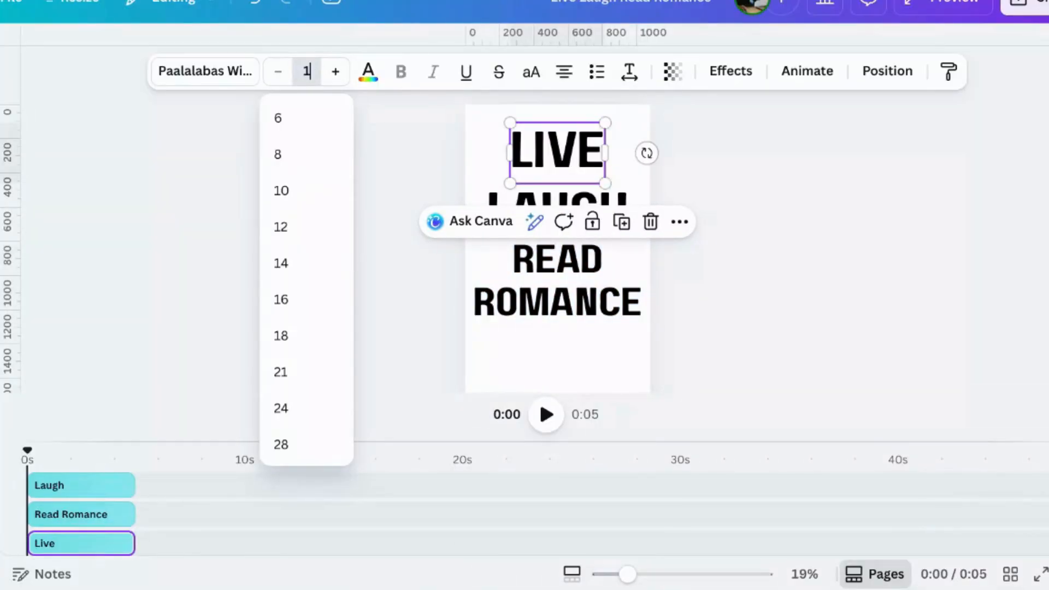
{"action": "type", "text": "172"}
{"action": "key", "text": "Return"}
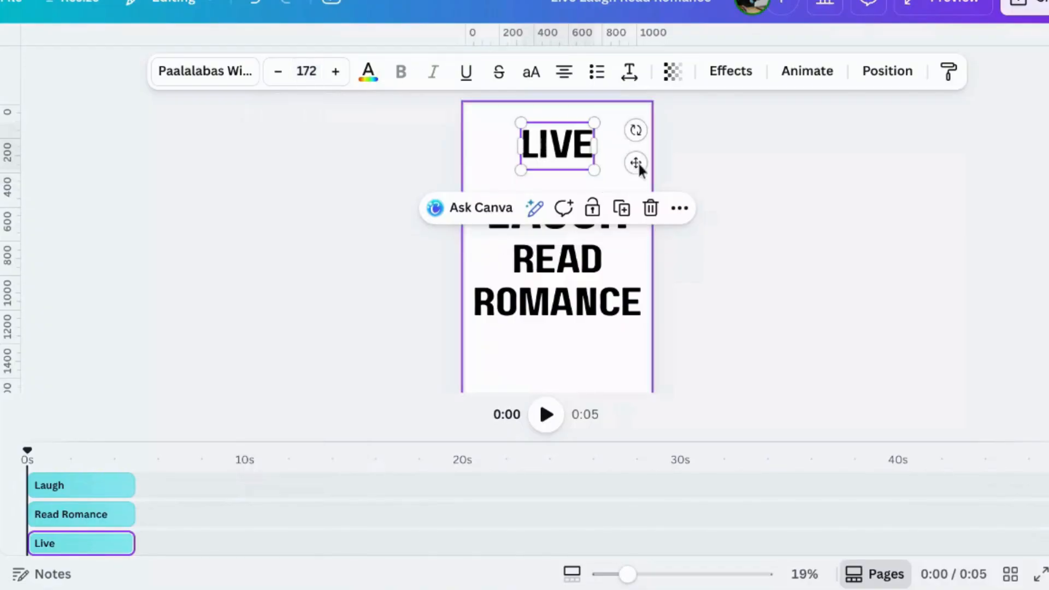
Set the LAUGH text's font size to 172
{"action": "left_click", "coordinate": [609, 219]}
{"action": "double_click", "coordinate": [572, 227]}
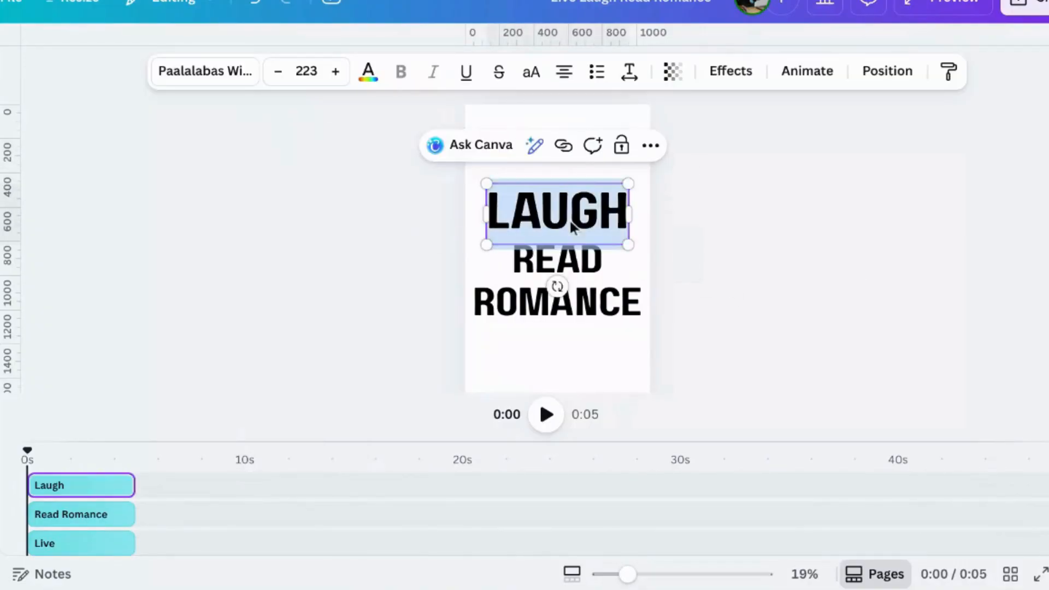
{"action": "left_click", "coordinate": [318, 75]}
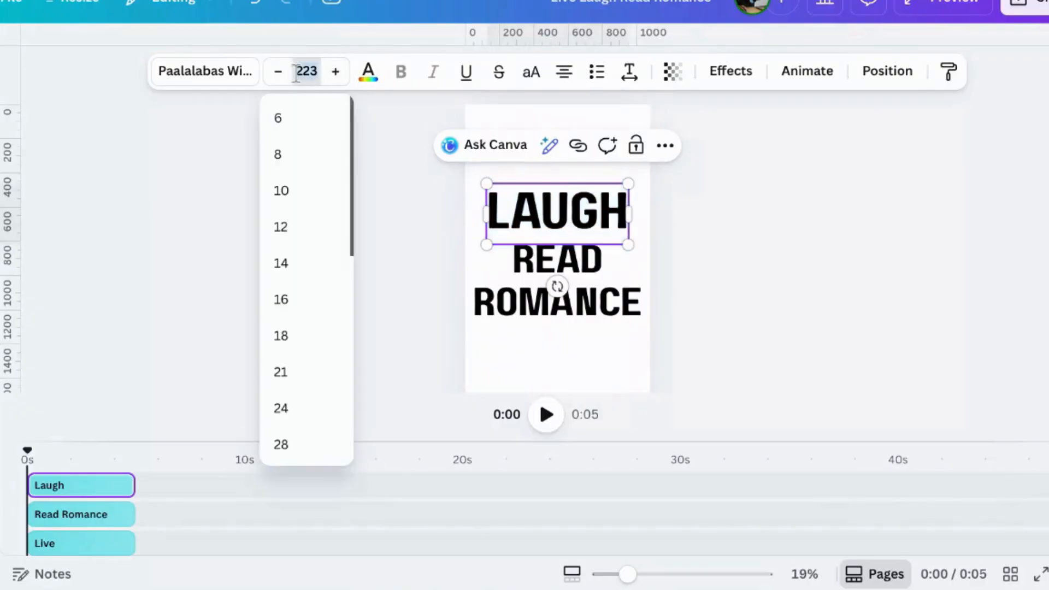
{"action": "type", "text": "172"}
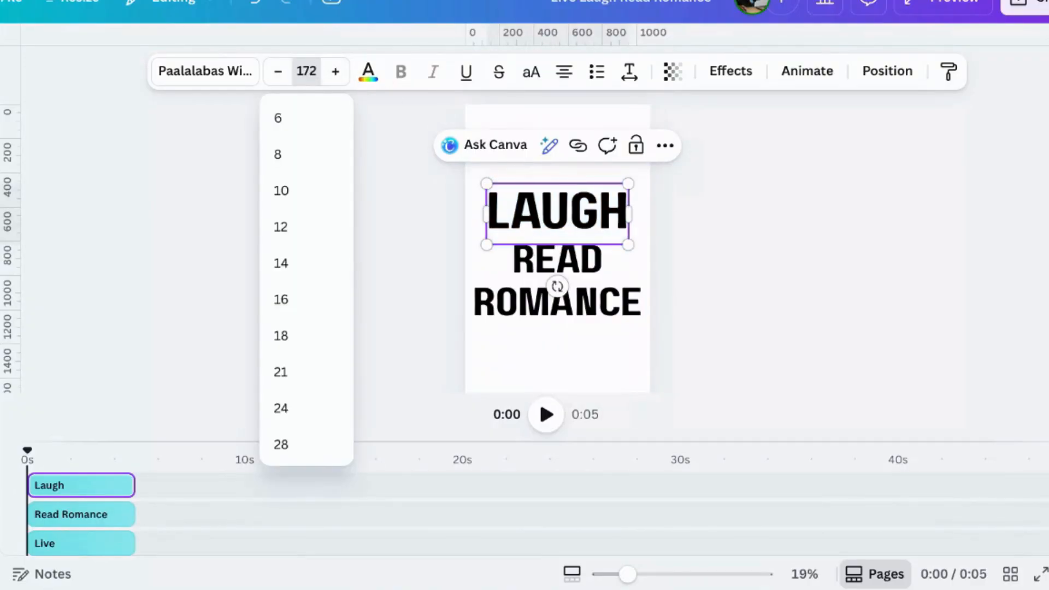
{"action": "key", "text": "Return"}
{"action": "left_click", "coordinate": [603, 182]}
{"action": "left_click", "coordinate": [811, 257]}
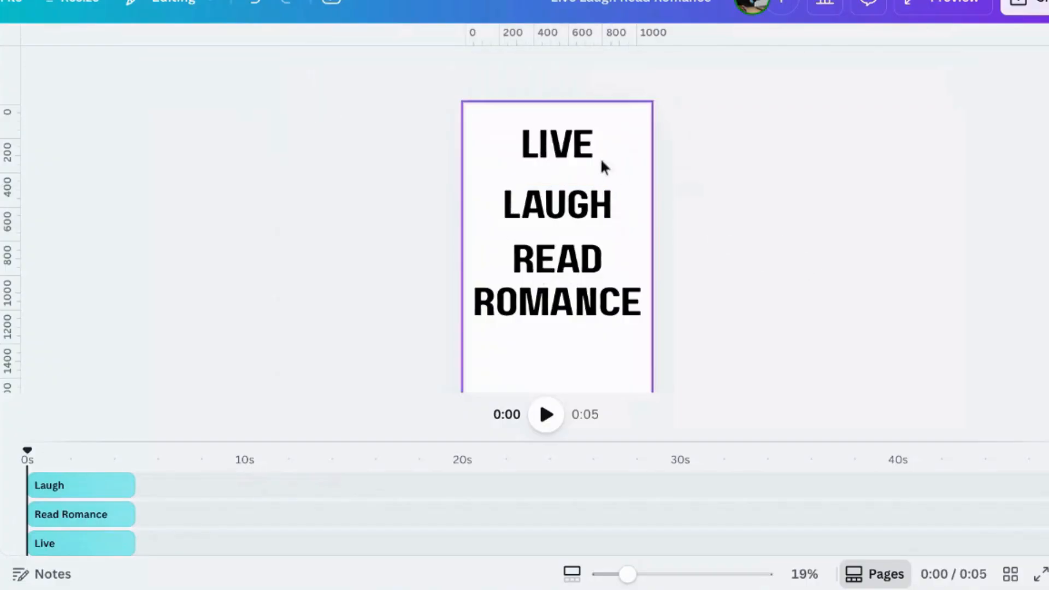
Reposition LIVE, LAUGH and READ ROMANCE vertically so the lines are closely and evenly stacked
{"action": "left_click", "coordinate": [565, 145]}
{"action": "left_click_drag", "start_coordinate": [565, 146], "coordinate": [566, 149]}
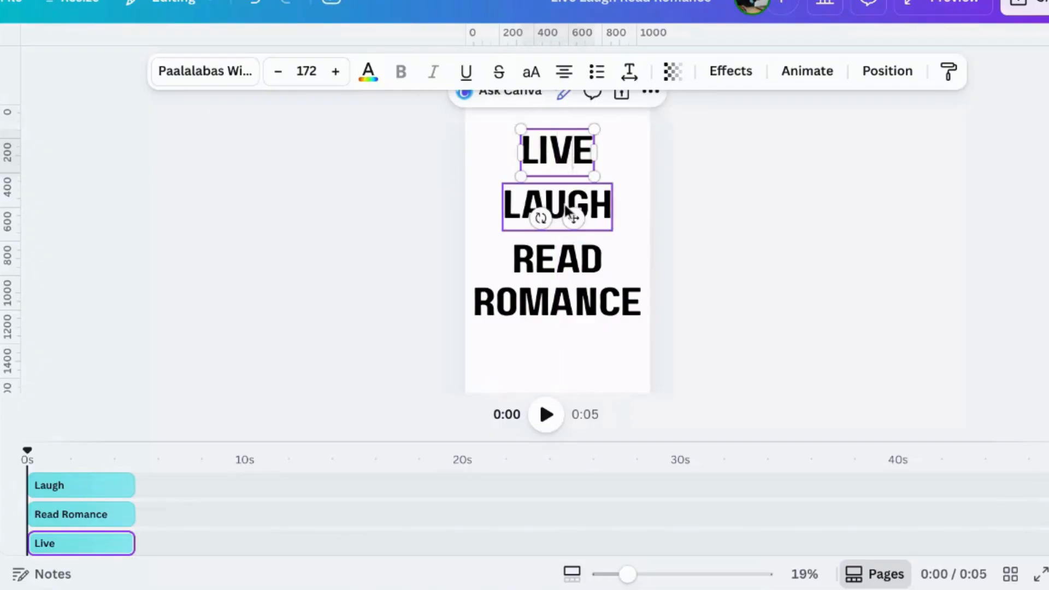
{"action": "left_click", "coordinate": [568, 213]}
{"action": "left_click_drag", "start_coordinate": [568, 213], "coordinate": [568, 206]}
{"action": "left_click_drag", "start_coordinate": [558, 267], "coordinate": [559, 251]}
{"action": "left_click", "coordinate": [798, 264]}
{"action": "left_click", "coordinate": [579, 164]}
{"action": "left_click", "coordinate": [578, 203], "text": "shift"}
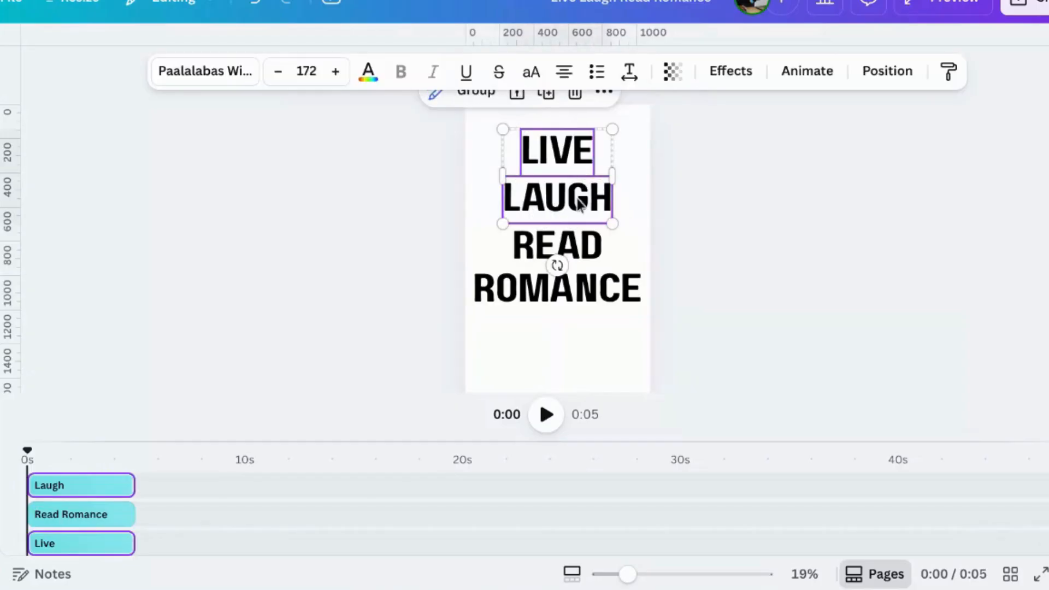
{"action": "left_click", "coordinate": [759, 268]}
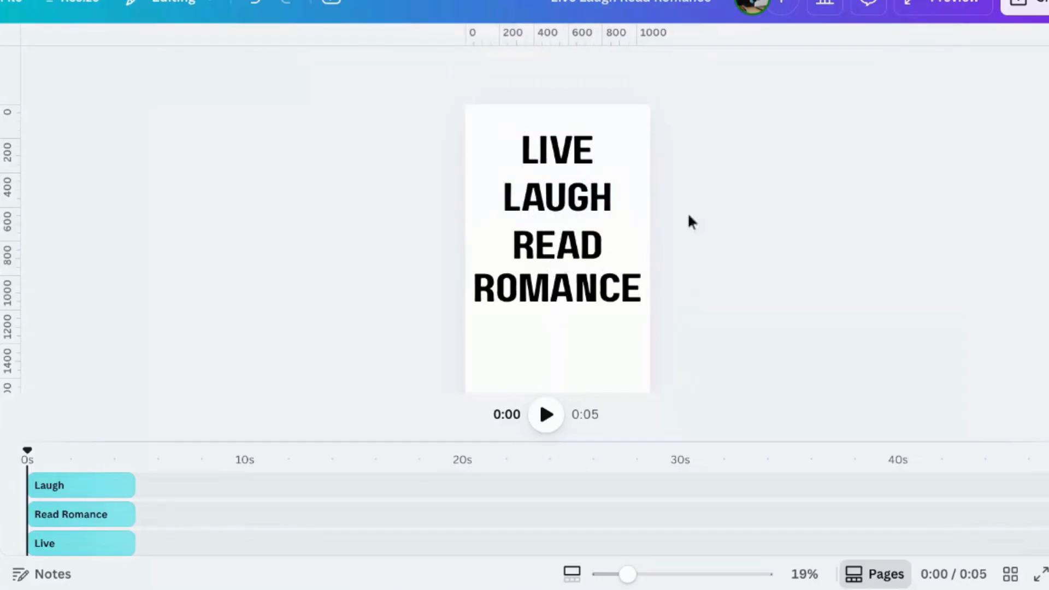
Group the LIVE, LAUGH and READ ROMANCE text boxes together
{"action": "left_click", "coordinate": [580, 155]}
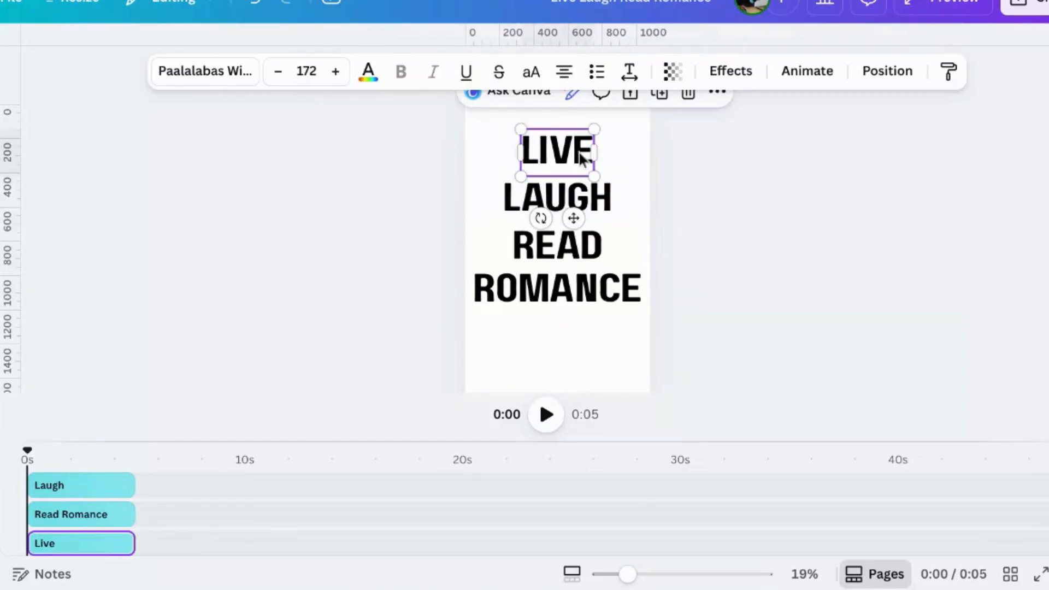
{"action": "left_click", "coordinate": [578, 206], "text": "shift"}
{"action": "left_click", "coordinate": [569, 259], "text": "shift"}
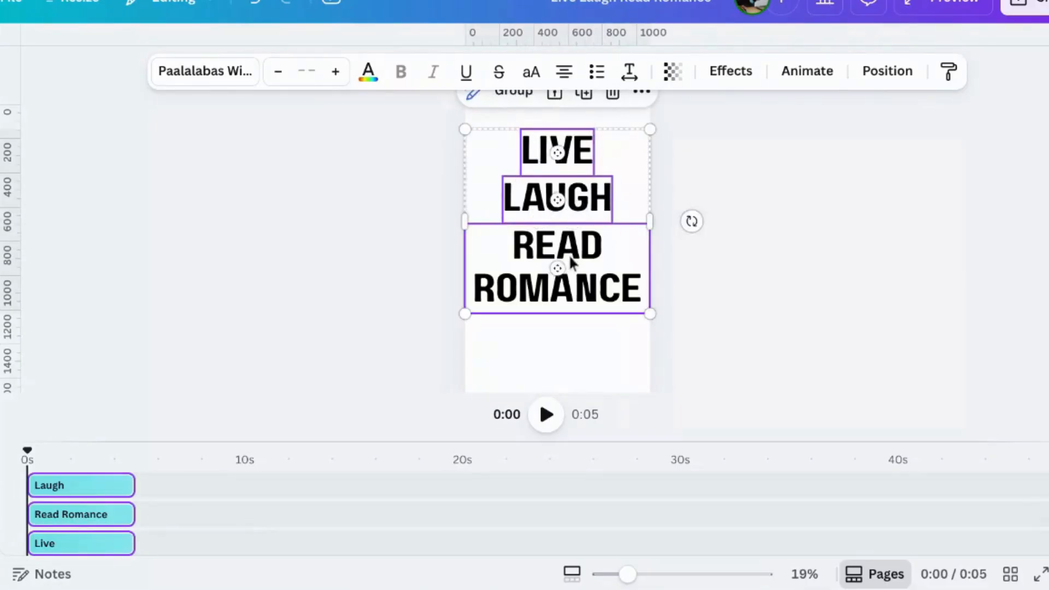
{"action": "right_click", "coordinate": [569, 256]}
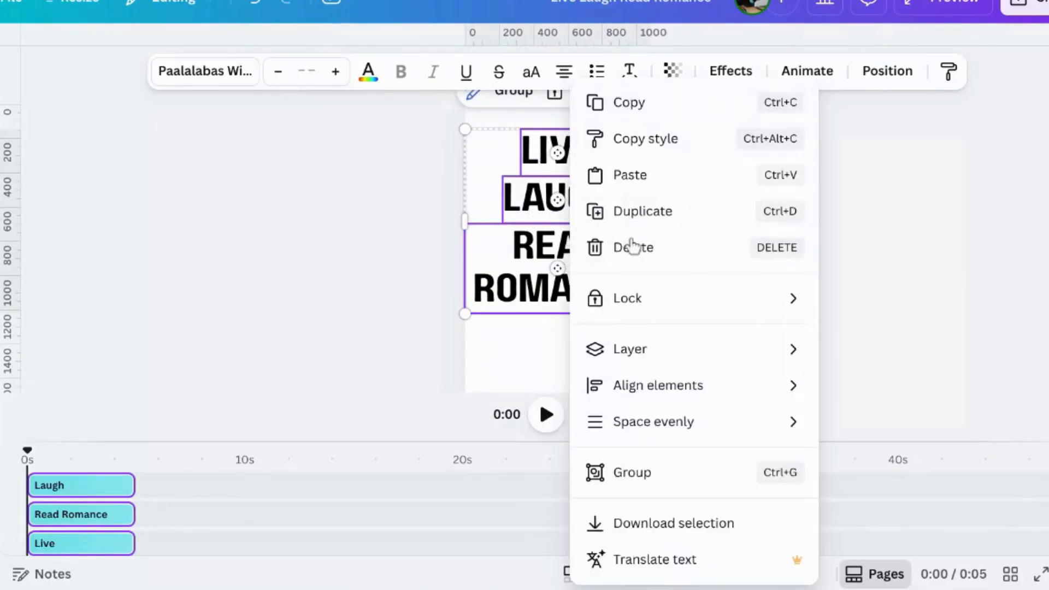
{"action": "left_click", "coordinate": [645, 468]}
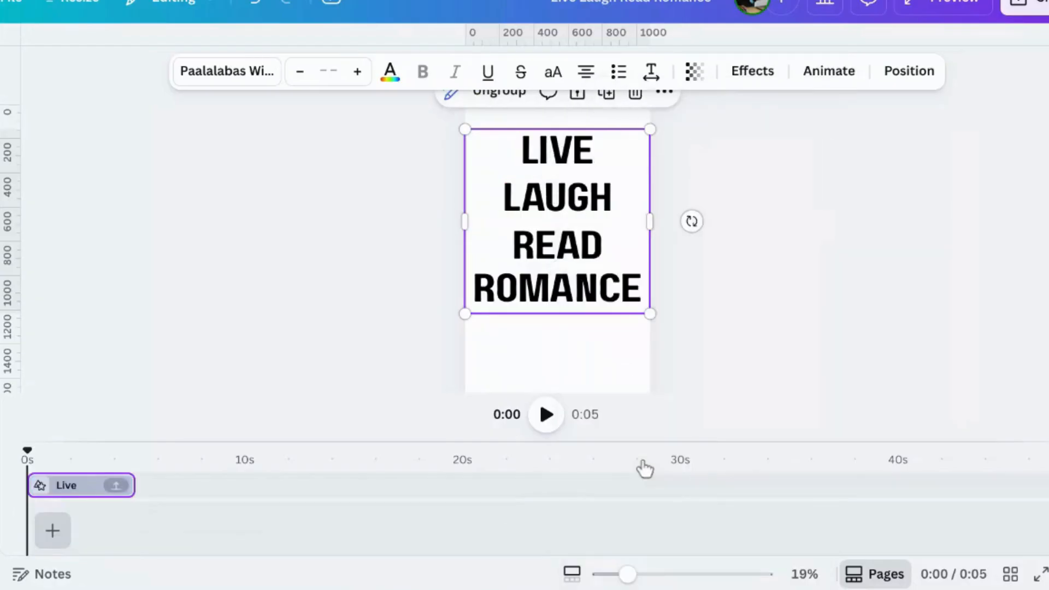
{"action": "left_click", "coordinate": [753, 388]}
Duplicate the text group and place the copy exactly on top of the original
{"action": "left_click", "coordinate": [591, 241]}
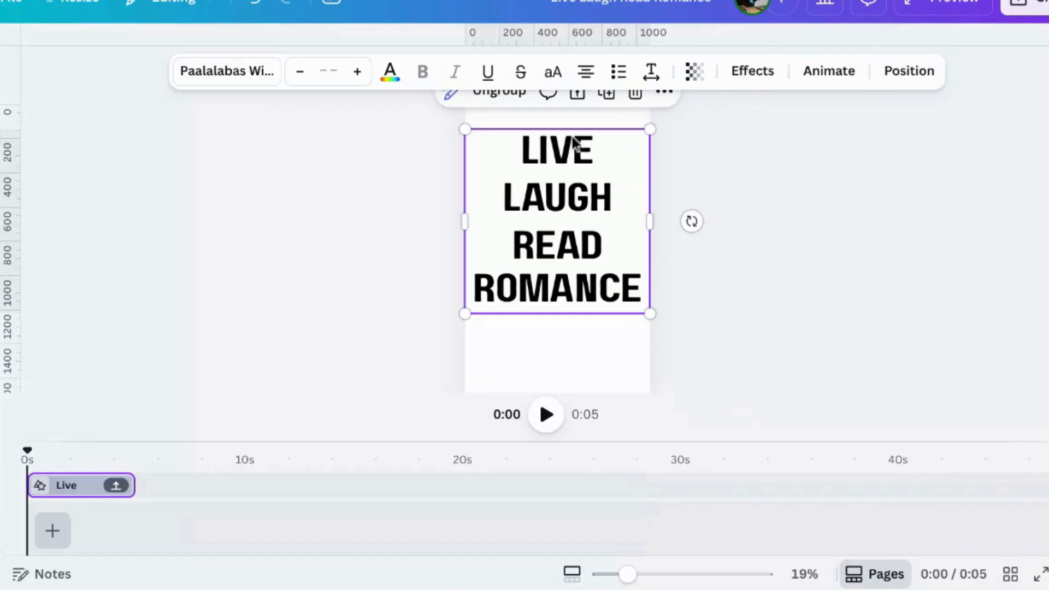
{"action": "key", "text": "ctrl+d"}
{"action": "mouse_move", "coordinate": [545, 220]}
{"action": "left_mouse_down"}
{"action": "mouse_move", "coordinate": [549, 239]}
{"action": "mouse_move", "coordinate": [554, 210]}
{"action": "left_mouse_up"}
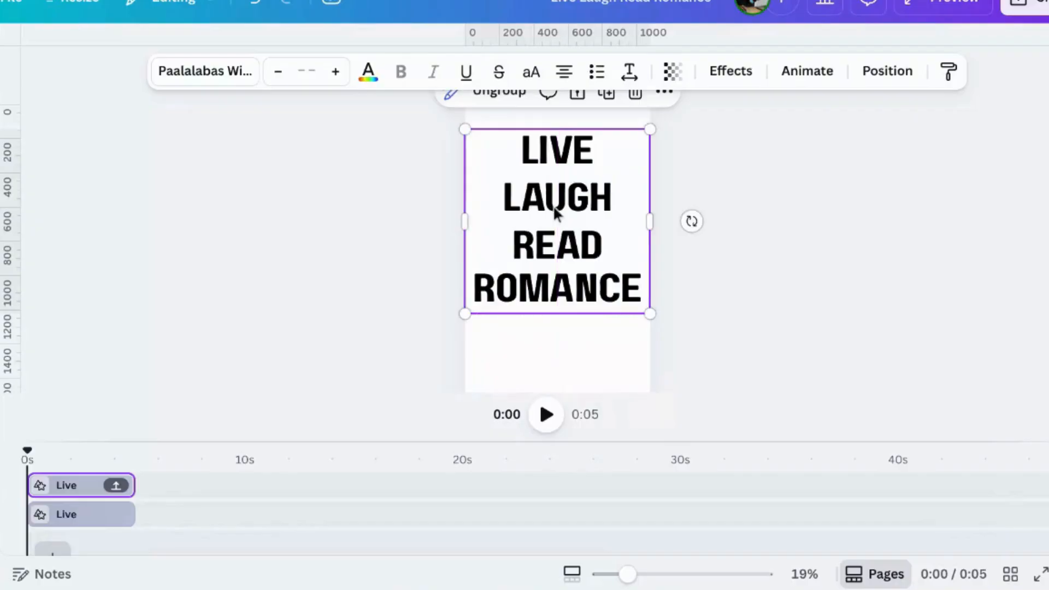
Apply the Hollow text effect to the duplicated group, keeping it aligned over the original text
{"action": "left_click", "coordinate": [738, 80]}
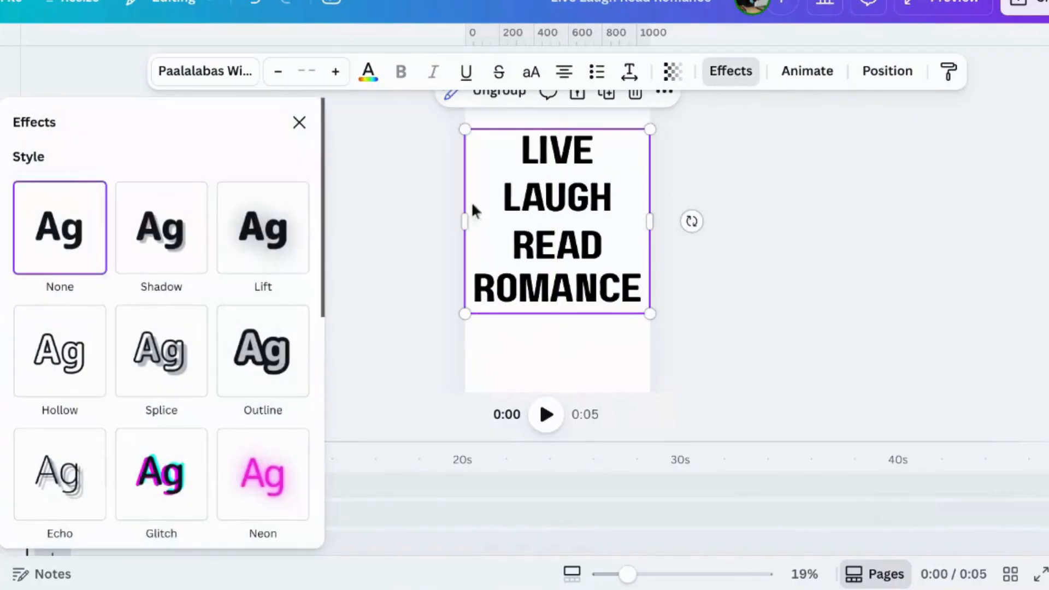
{"action": "left_click", "coordinate": [82, 350]}
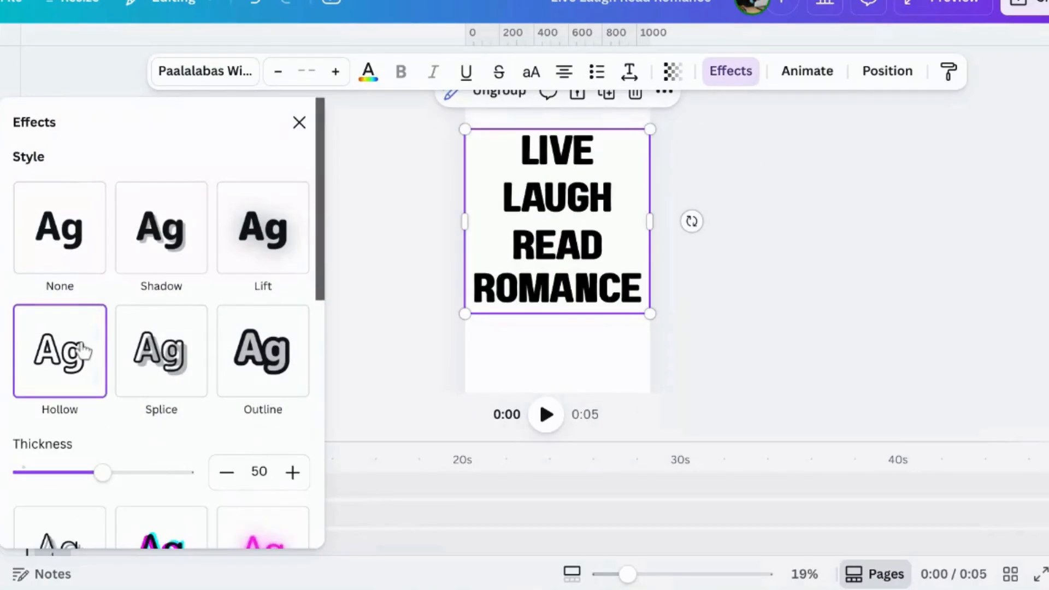
{"action": "mouse_move", "coordinate": [579, 284]}
{"action": "left_mouse_down"}
{"action": "mouse_move", "coordinate": [597, 295]}
{"action": "mouse_move", "coordinate": [580, 322]}
{"action": "mouse_move", "coordinate": [575, 279]}
{"action": "left_mouse_up"}
{"action": "left_click", "coordinate": [800, 305]}
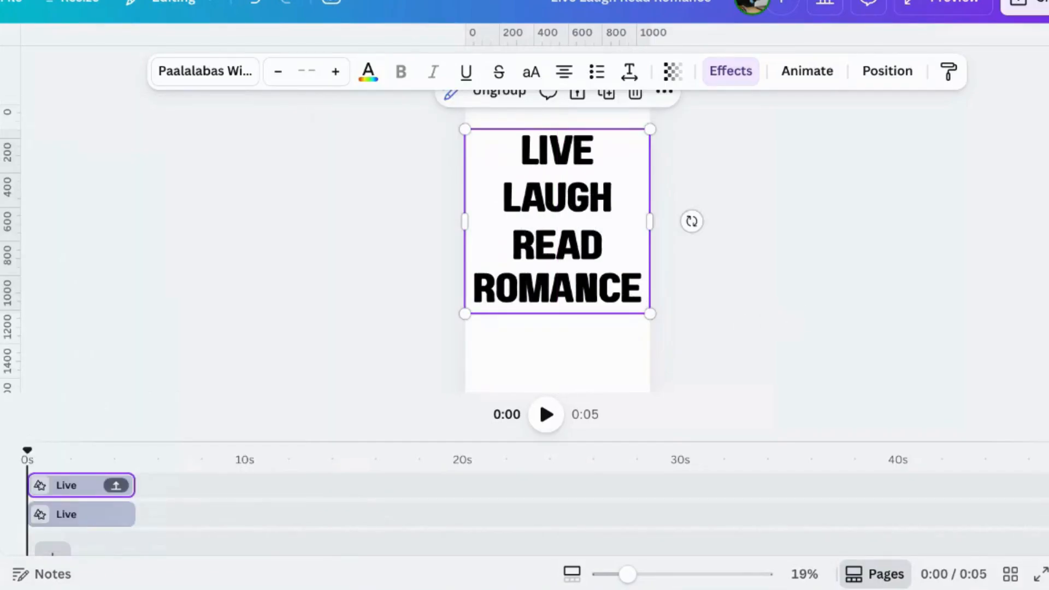
{"action": "left_click", "coordinate": [778, 309]}
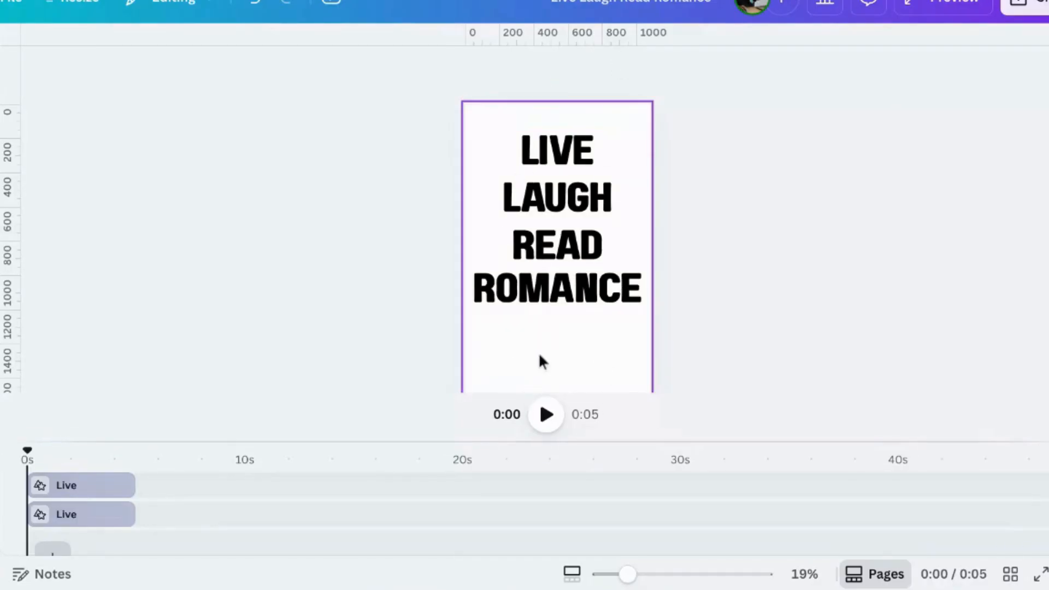
Add a new blank page after the text page in the video
{"action": "mouse_move", "coordinate": [2, 157]}
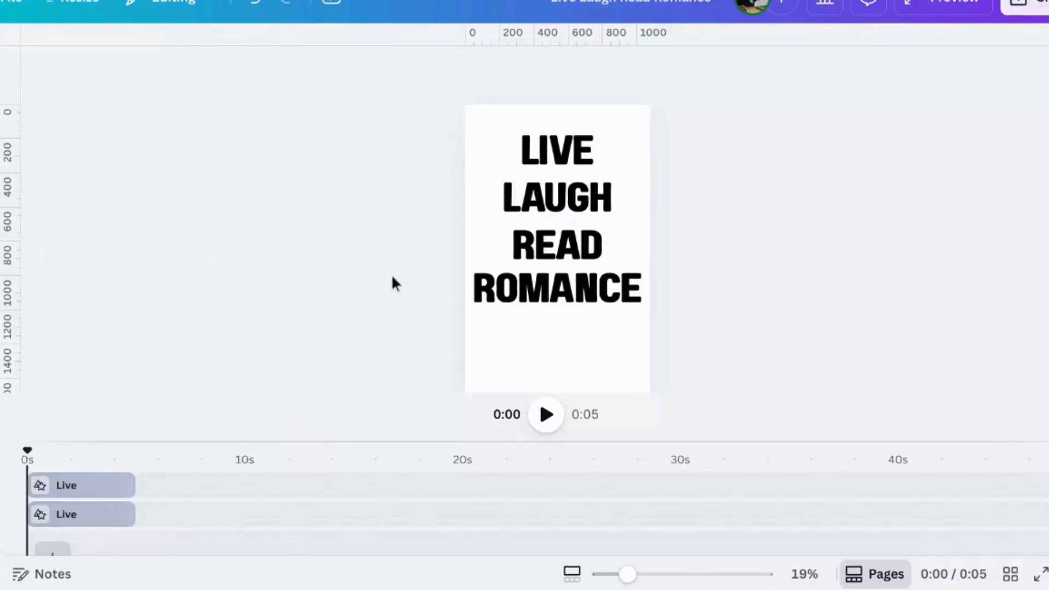
{"action": "left_click", "coordinate": [163, 549]}
{"action": "left_click", "coordinate": [164, 523]}
{"action": "left_click", "coordinate": [583, 338]}
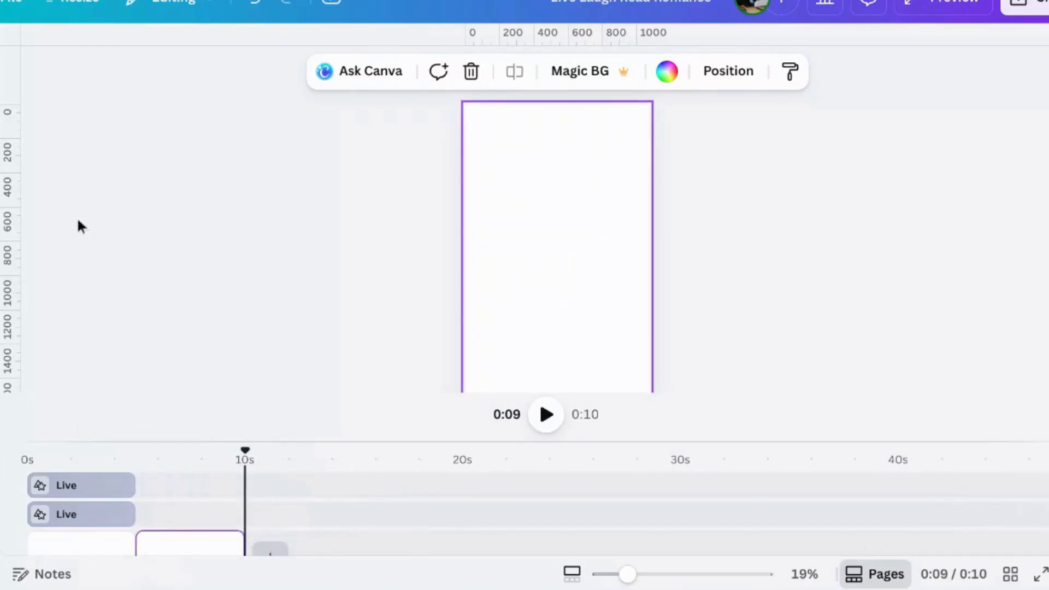
Search the uploads for "hciry" and add the flat "How Can I Resist You?" cover image
{"action": "mouse_move", "coordinate": [4, 146]}
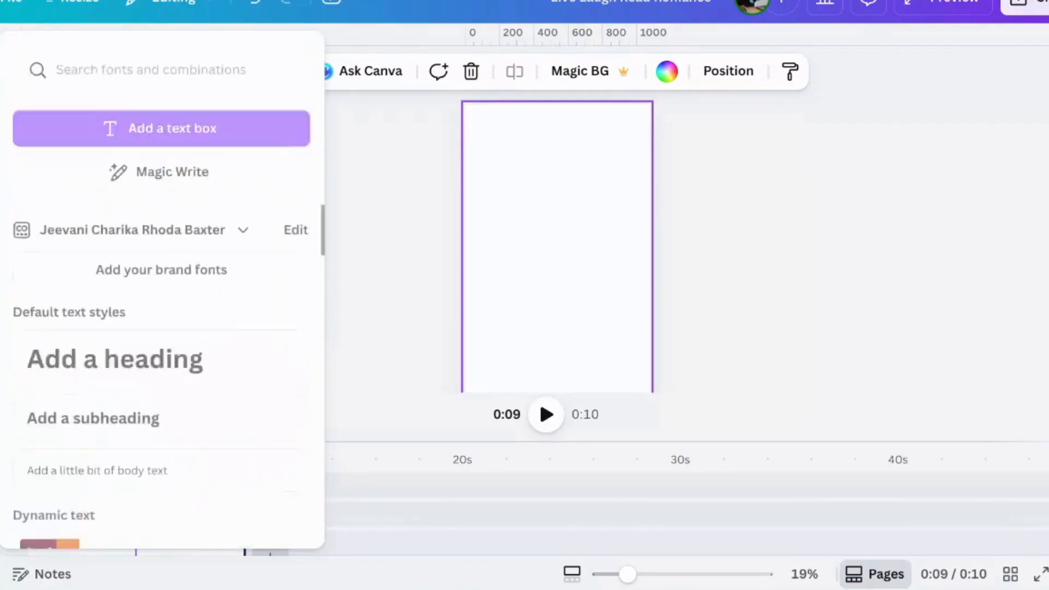
{"action": "left_click", "coordinate": [4, 284]}
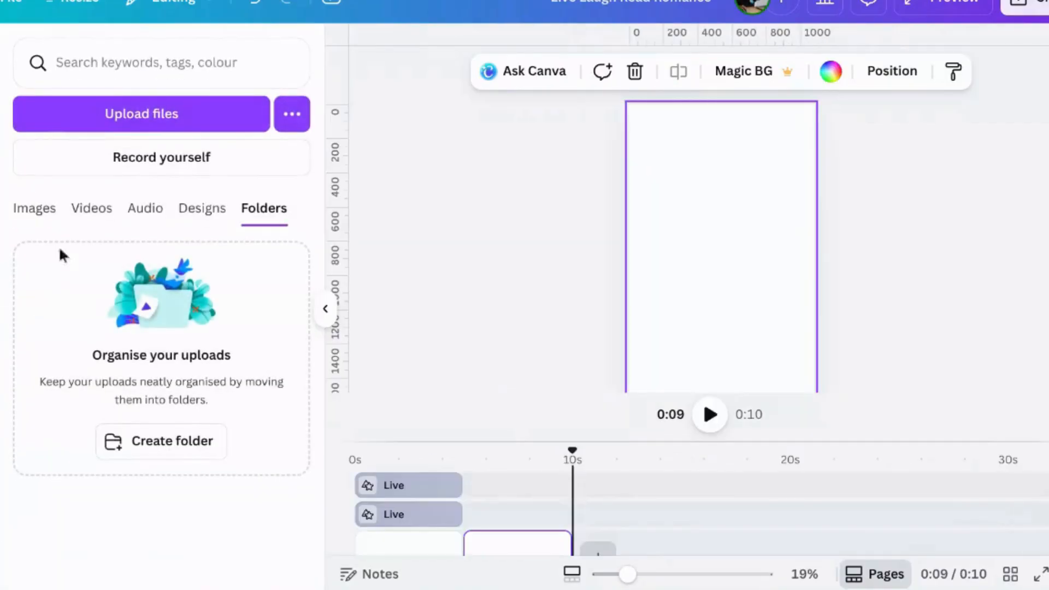
{"action": "left_click", "coordinate": [185, 71]}
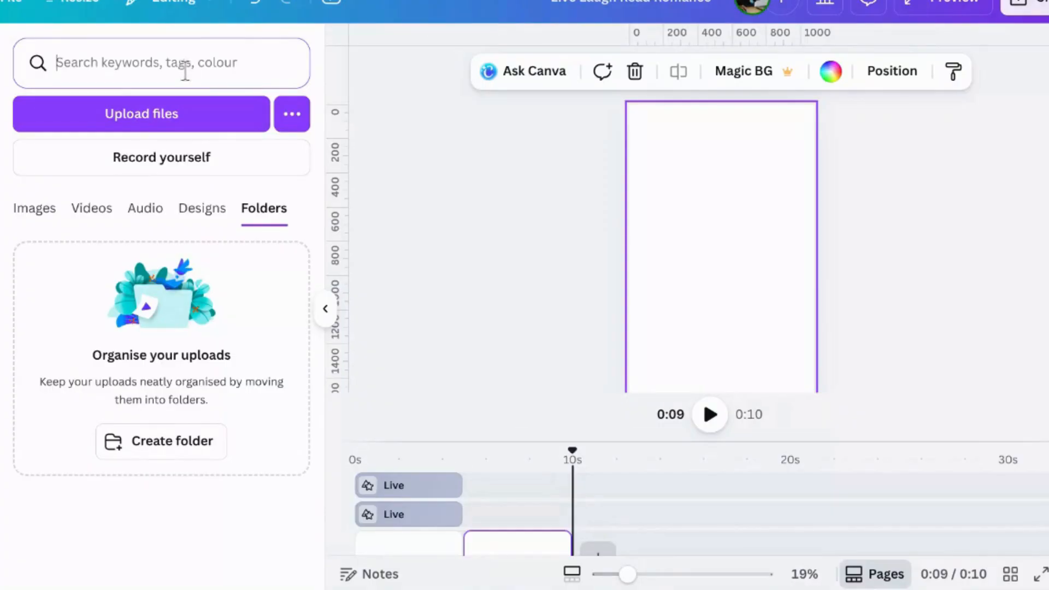
{"action": "type", "text": "y"}
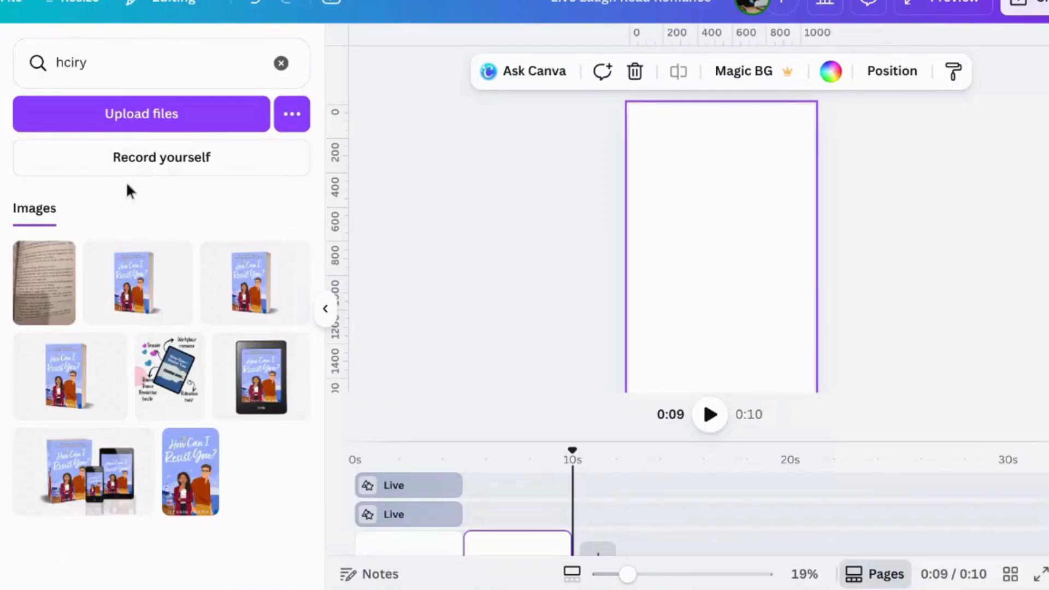
{"action": "left_click", "coordinate": [189, 461]}
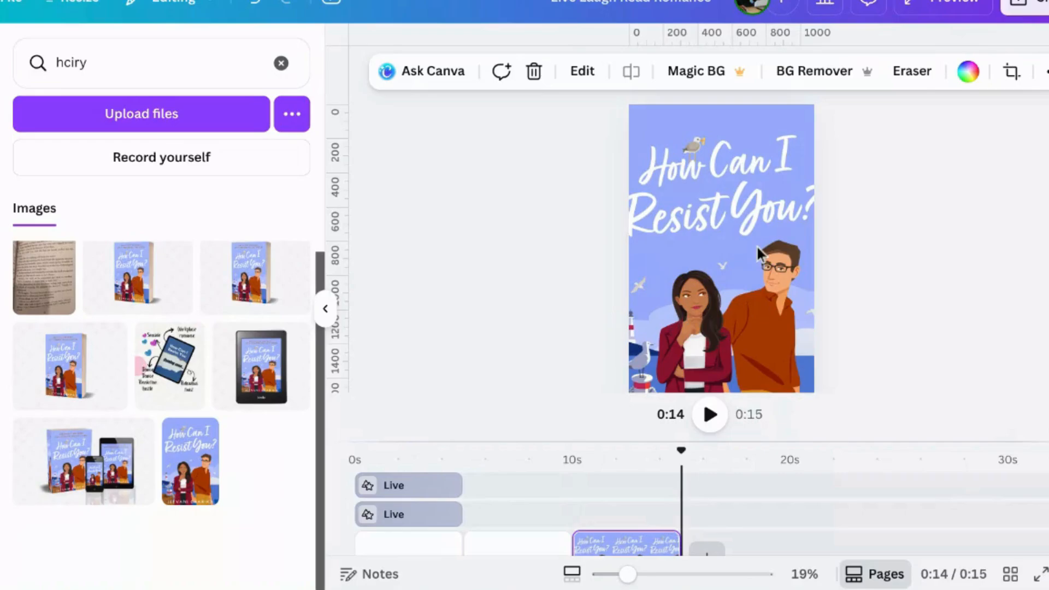
Detach the cover from the page background, shrink it to about a third of the page width and place it near the page's upper left
{"action": "right_click", "coordinate": [756, 245]}
{"action": "left_click", "coordinate": [792, 524]}
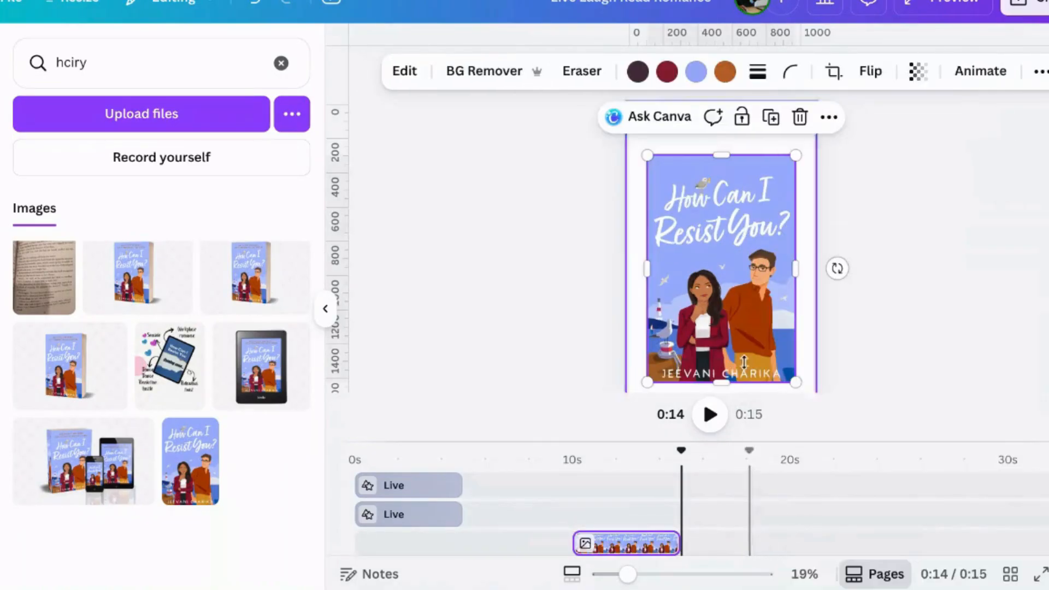
{"action": "left_click_drag", "start_coordinate": [789, 164], "coordinate": [691, 298]}
{"action": "left_click_drag", "start_coordinate": [677, 334], "coordinate": [676, 152]}
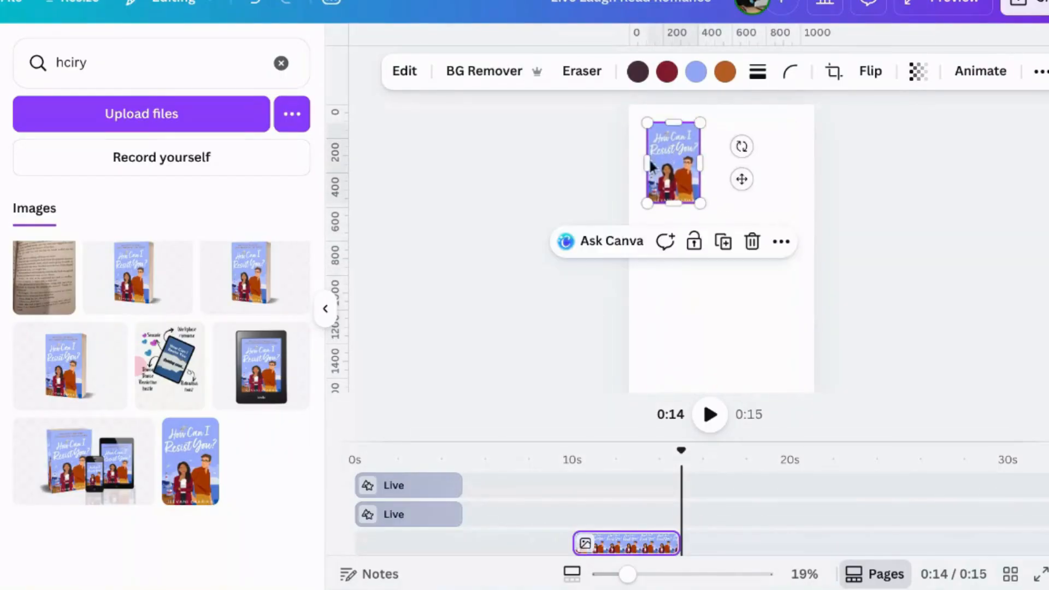
Find the other book covers in the uploads, including "kmky", and arrange them all in two staggered columns on the page
{"action": "left_click", "coordinate": [105, 62]}
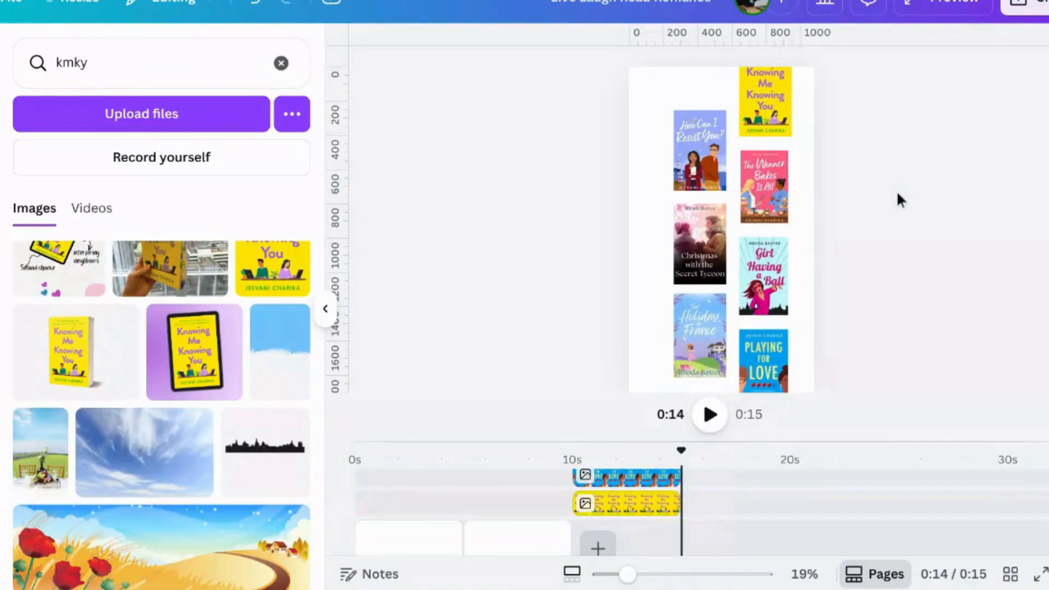
Tilt the "Knowing Me Knowing You" cover clockwise and the "How Can I Resist You?" cover counter-clockwise
{"action": "left_click", "coordinate": [756, 97]}
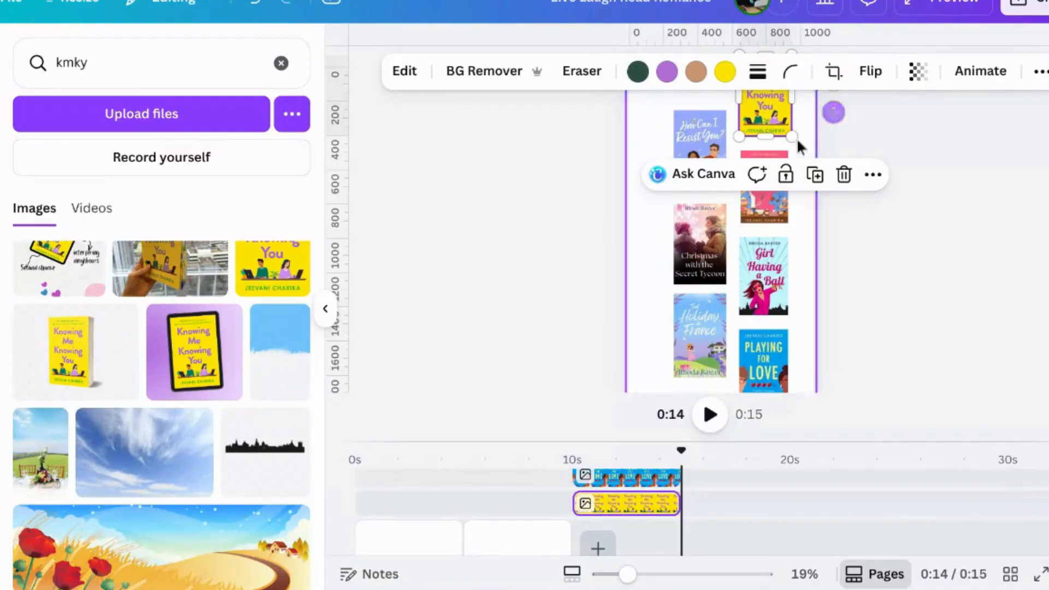
{"action": "scroll", "coordinate": [849, 142], "scroll_direction": "up", "scroll_amount": 2}
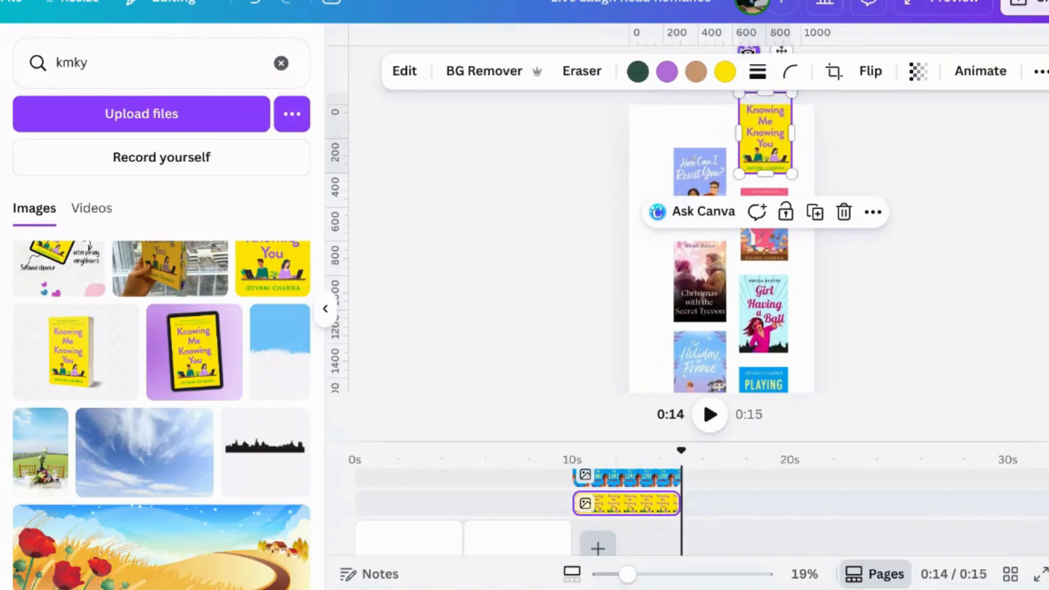
{"action": "left_click_drag", "start_coordinate": [748, 51], "coordinate": [771, 48]}
{"action": "left_click", "coordinate": [690, 182]}
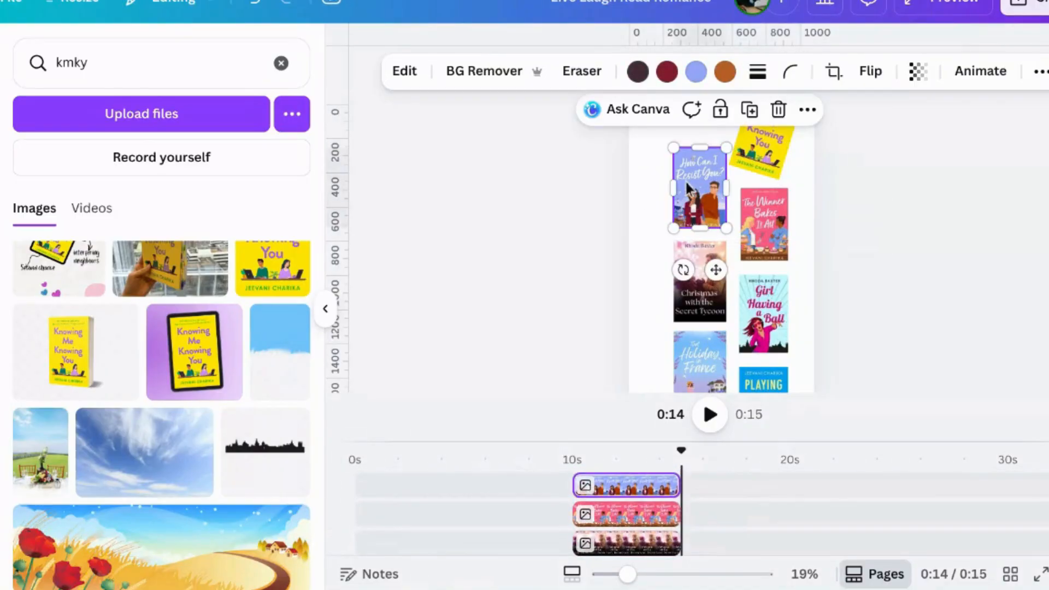
{"action": "left_click_drag", "start_coordinate": [683, 270], "coordinate": [707, 263]}
Tilt "The Winner Bakes It All" clockwise and "Christmas with the Secret Tycoon" counter-clockwise, shifting the latter slightly outward
{"action": "left_click", "coordinate": [769, 219]}
{"action": "left_click_drag", "start_coordinate": [764, 300], "coordinate": [706, 274]}
{"action": "left_click", "coordinate": [696, 278]}
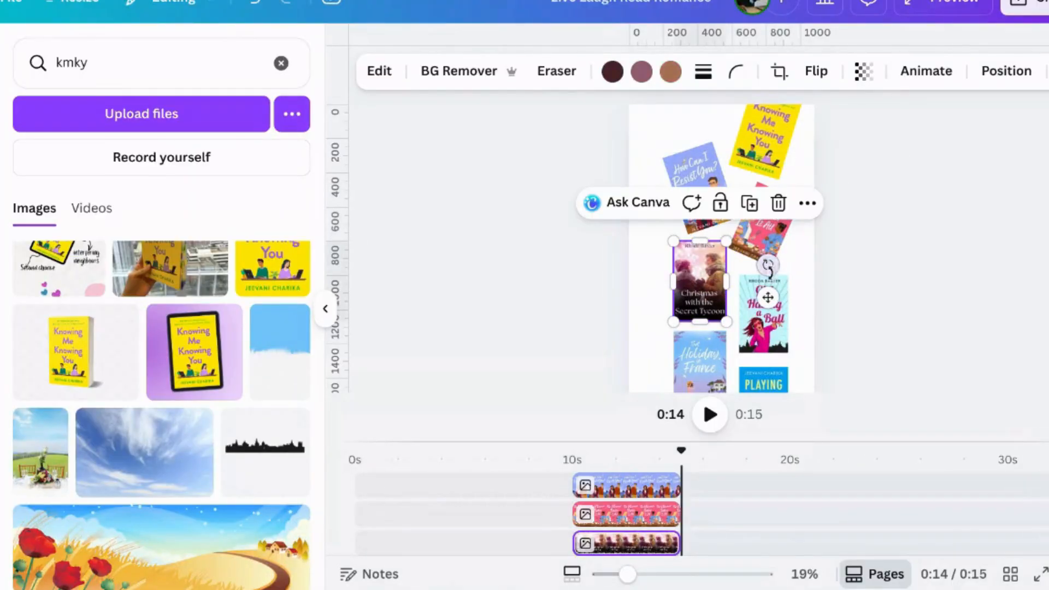
{"action": "left_click_drag", "start_coordinate": [767, 266], "coordinate": [684, 283]}
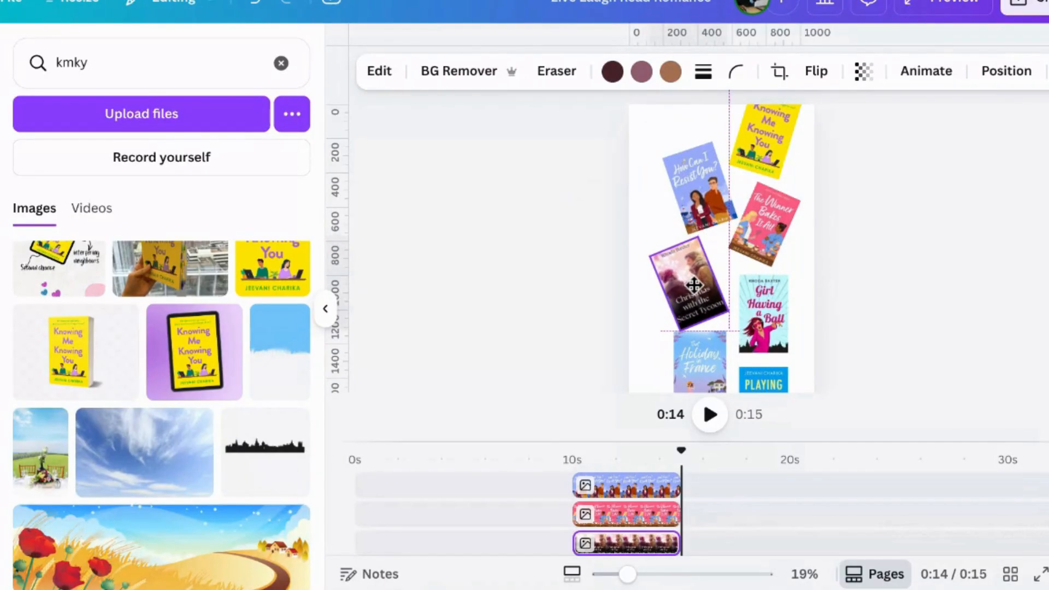
Tilt the "Girl Having a Ball" cover clockwise and the Holiday France cover counter-clockwise, nudging the latter into place
{"action": "left_click", "coordinate": [770, 327]}
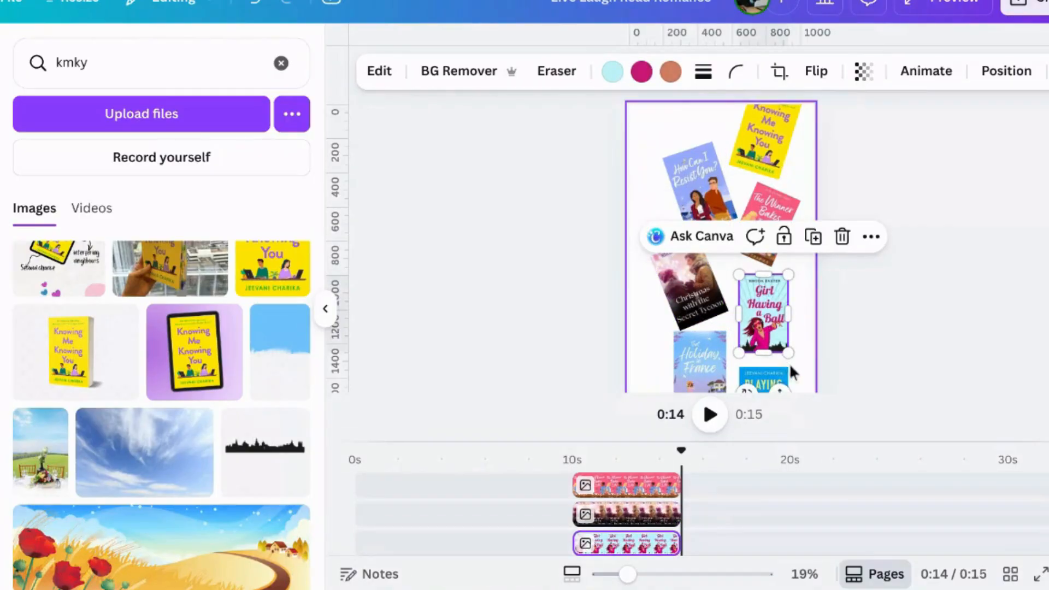
{"action": "left_click_drag", "start_coordinate": [746, 390], "coordinate": [726, 363]}
{"action": "left_click", "coordinate": [919, 345]}
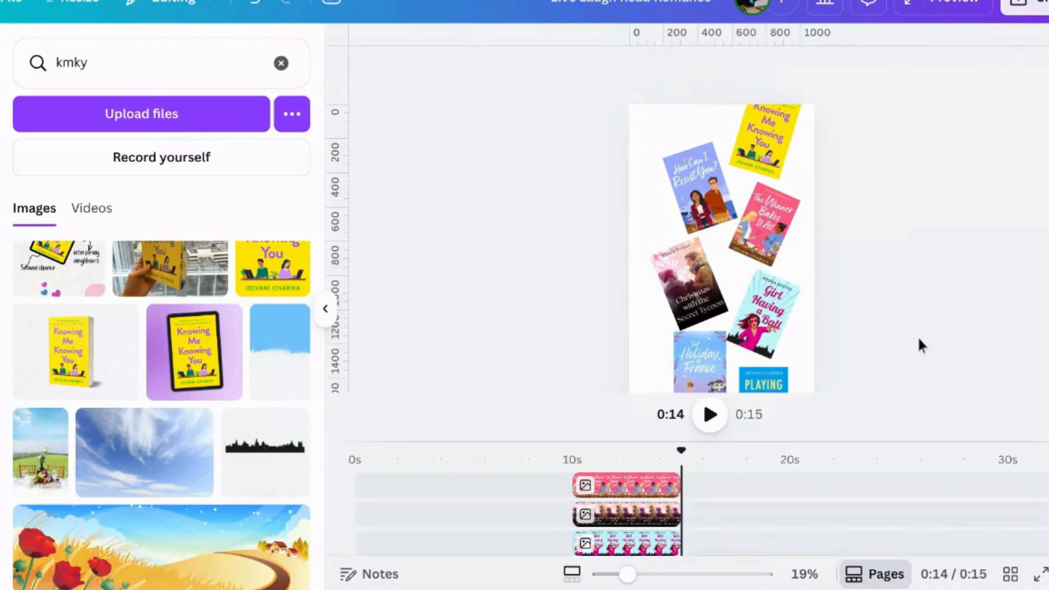
{"action": "scroll", "coordinate": [712, 345], "scroll_direction": "down", "scroll_amount": 2}
{"action": "left_click", "coordinate": [692, 336]}
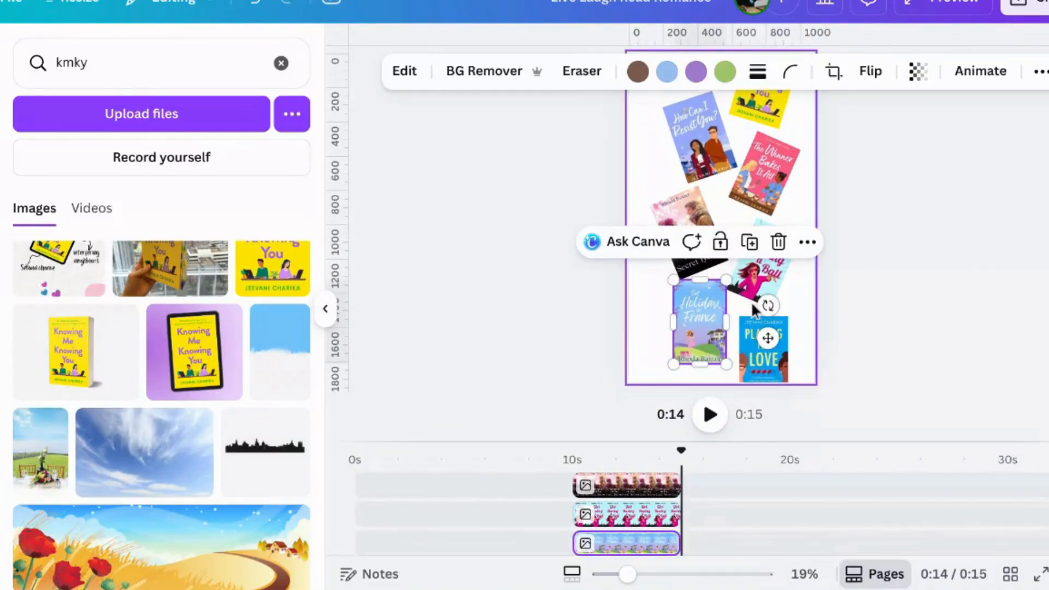
{"action": "left_click_drag", "start_coordinate": [766, 305], "coordinate": [762, 290]}
{"action": "mouse_move", "coordinate": [685, 345]}
{"action": "left_mouse_down"}
{"action": "mouse_move", "coordinate": [674, 342]}
{"action": "mouse_move", "coordinate": [687, 350]}
{"action": "left_mouse_up"}
Tilt the "Playing for Love" cover clockwise and position it at the lower end of its column, below "Girl Having a Ball"
{"action": "left_click", "coordinate": [763, 358]}
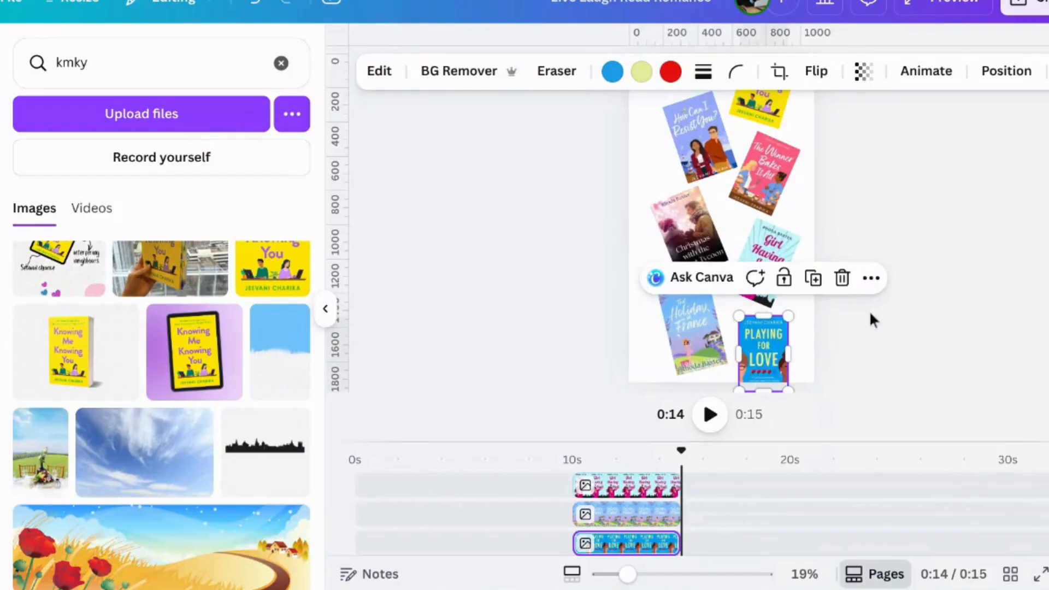
{"action": "scroll", "coordinate": [785, 350], "scroll_direction": "down", "scroll_amount": 1}
{"action": "left_click_drag", "start_coordinate": [774, 349], "coordinate": [818, 311]}
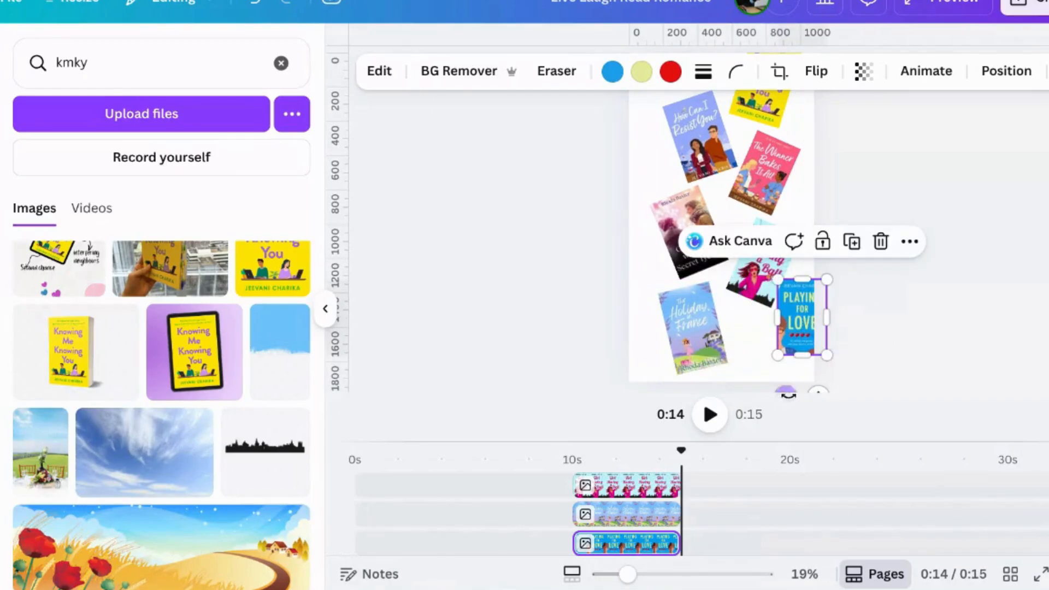
{"action": "left_click_drag", "start_coordinate": [785, 391], "coordinate": [759, 373]}
{"action": "left_click_drag", "start_coordinate": [812, 332], "coordinate": [773, 371]}
{"action": "left_click", "coordinate": [911, 309]}
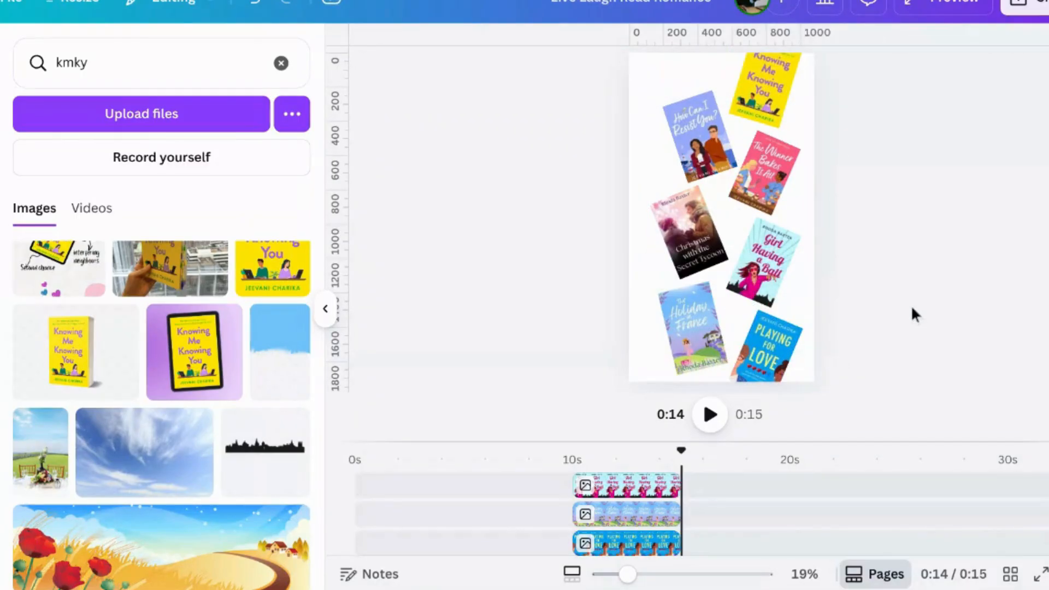
Group all seven tilted book covers into a single element
{"action": "left_click", "coordinate": [771, 354]}
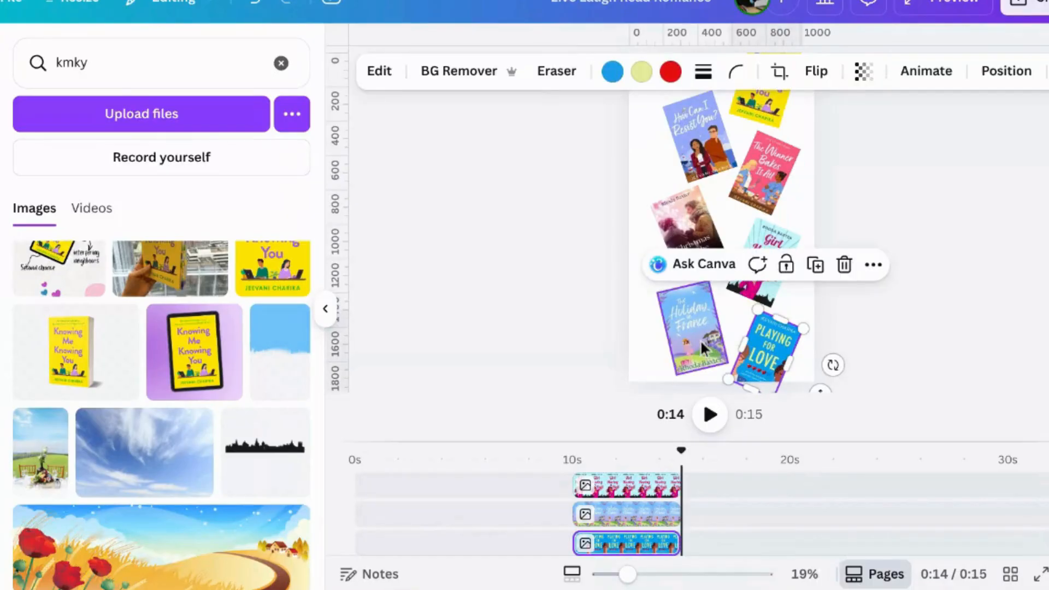
{"action": "left_click", "coordinate": [700, 339], "text": "shift"}
{"action": "left_click", "coordinate": [775, 270], "text": "shift"}
{"action": "left_click", "coordinate": [689, 234], "text": "shift"}
{"action": "left_click", "coordinate": [764, 178], "text": "shift"}
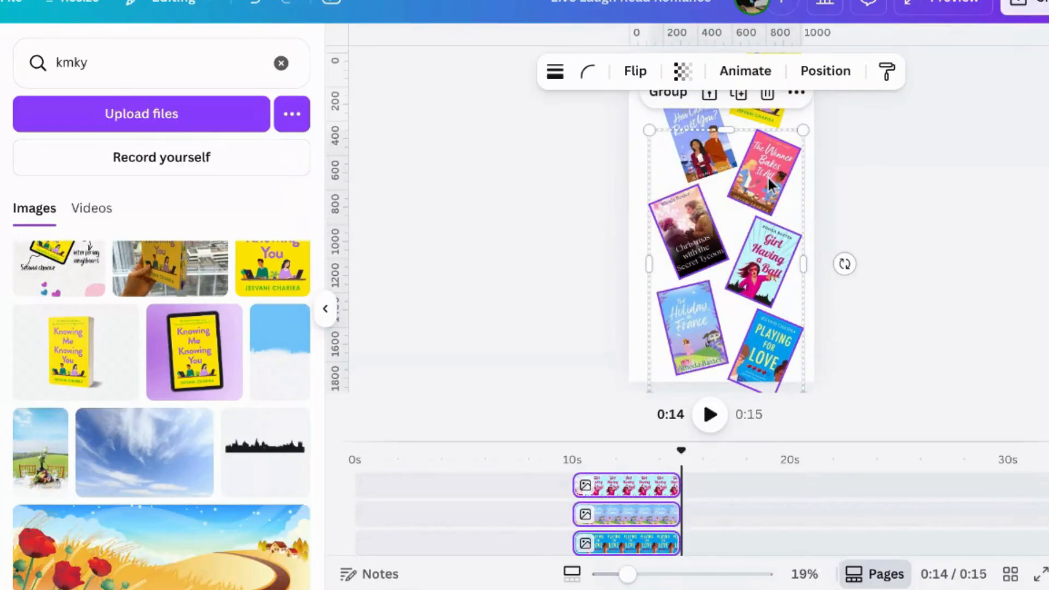
{"action": "left_click", "coordinate": [712, 143], "text": "shift"}
{"action": "left_click", "coordinate": [765, 121], "text": "shift"}
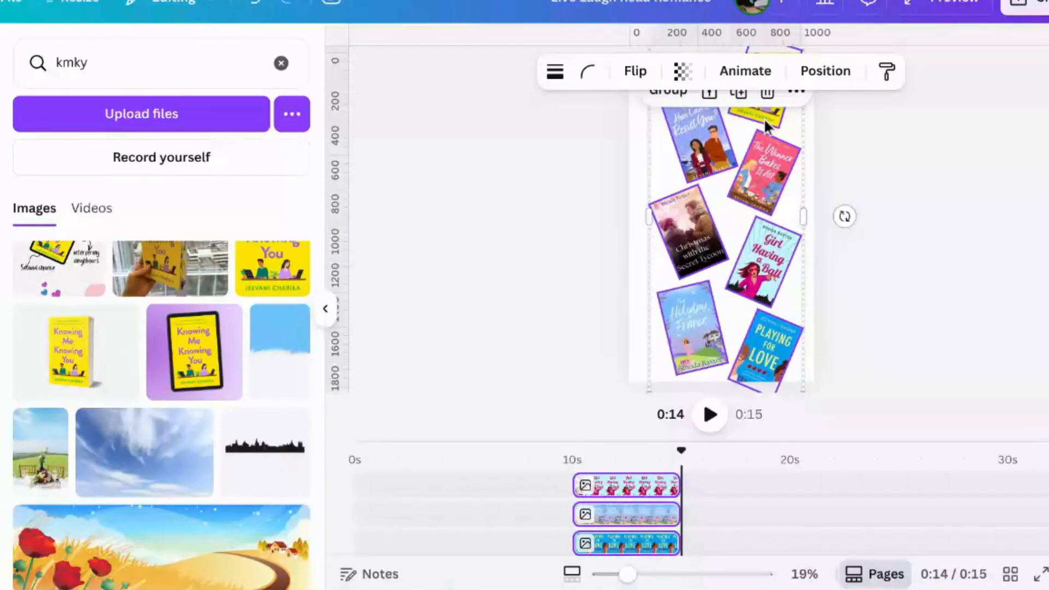
{"action": "left_click_drag", "start_coordinate": [581, 72], "coordinate": [902, 407]}
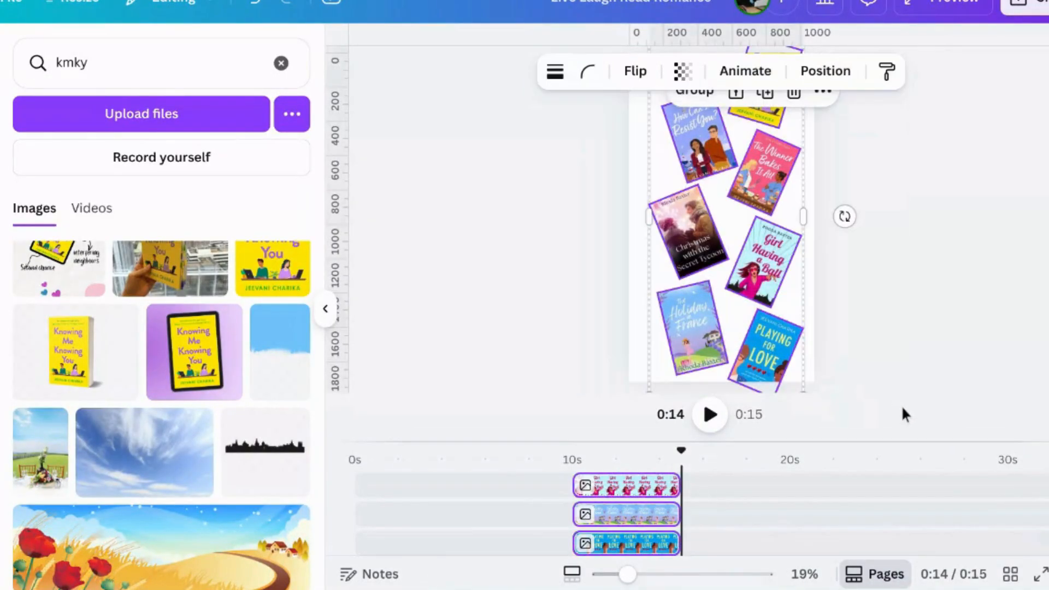
{"action": "left_click", "coordinate": [669, 90]}
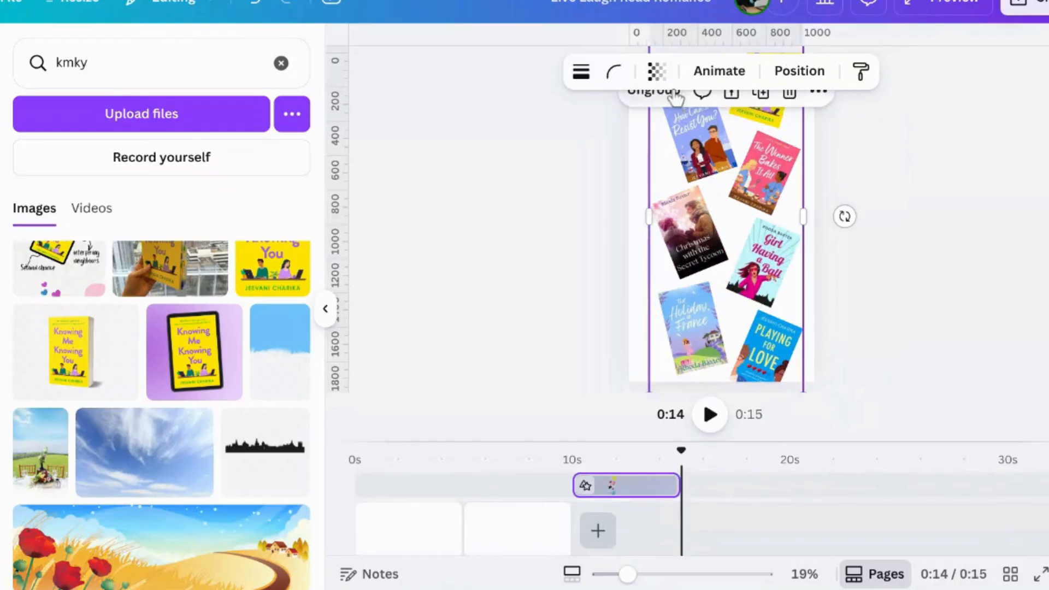
{"action": "left_click", "coordinate": [931, 274]}
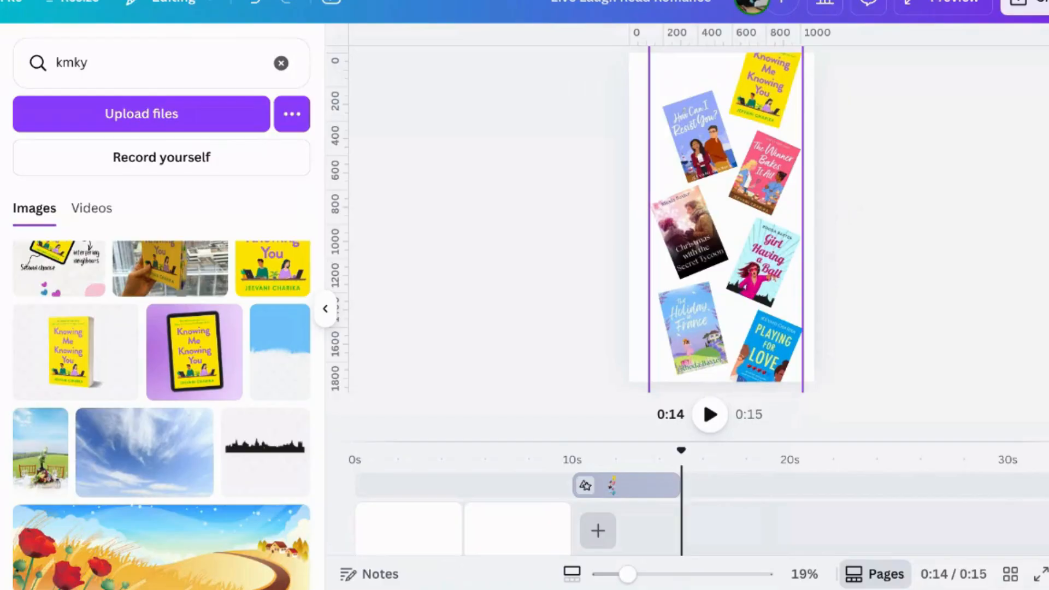
Paste the cover group onto the first page and layer it between the hollow and solid "Live Laugh Read Romance" text groups
{"action": "left_click", "coordinate": [422, 533]}
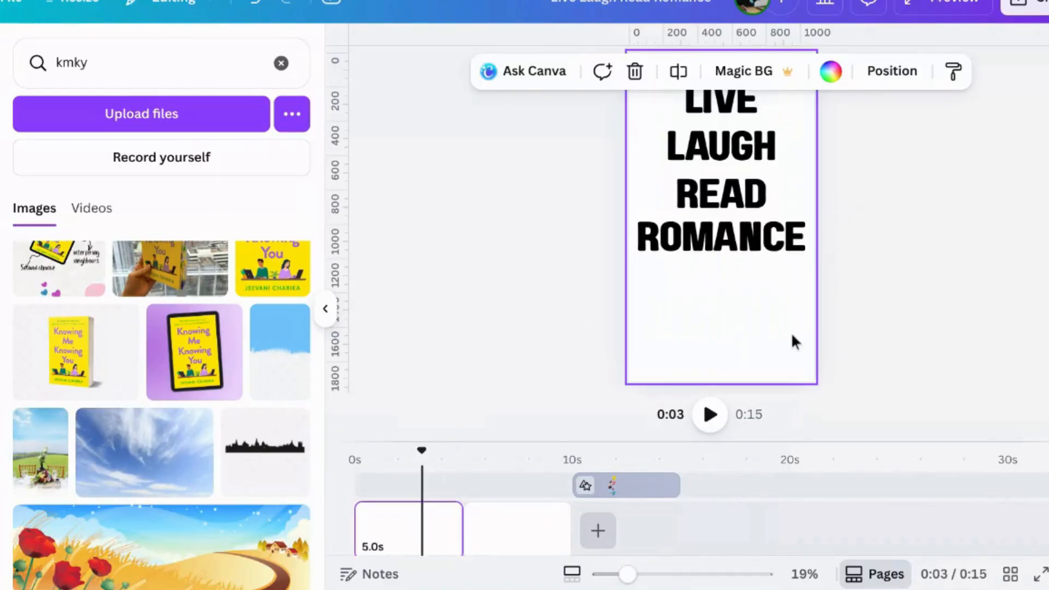
{"action": "key", "text": "super+v"}
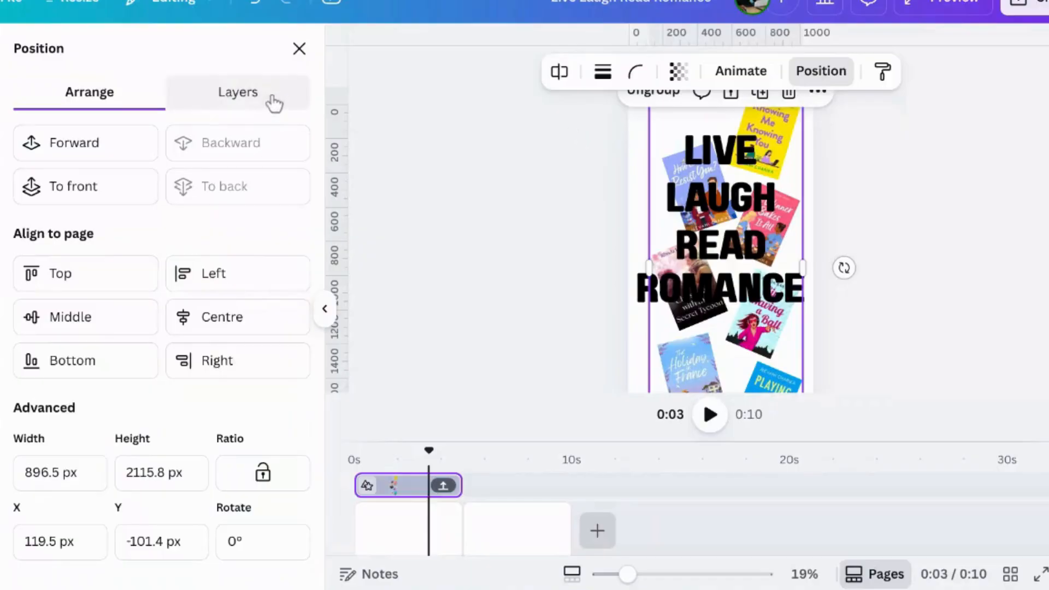
{"action": "left_click", "coordinate": [255, 102]}
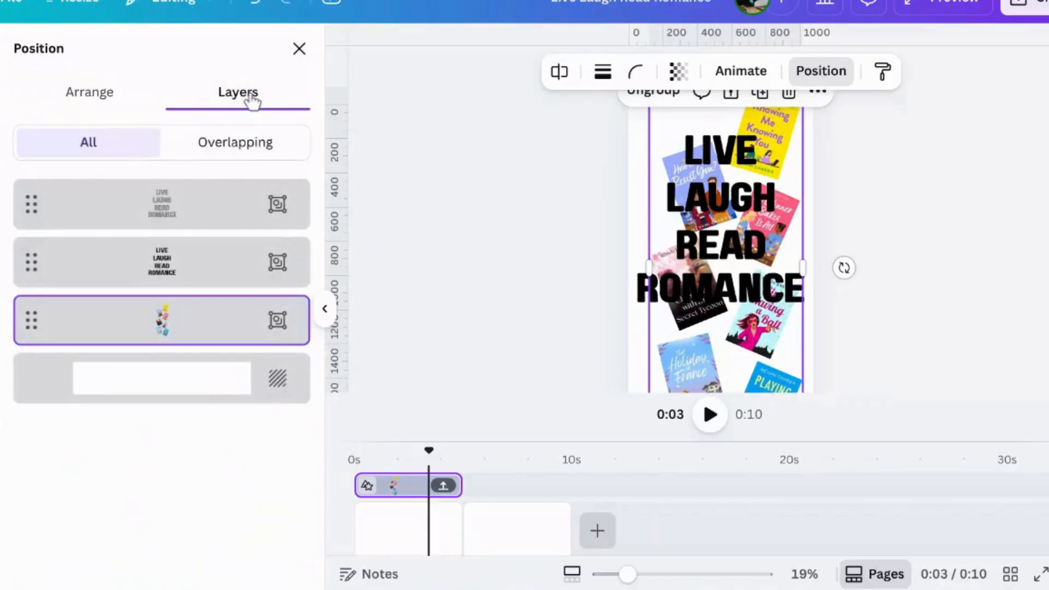
{"action": "left_click", "coordinate": [205, 210]}
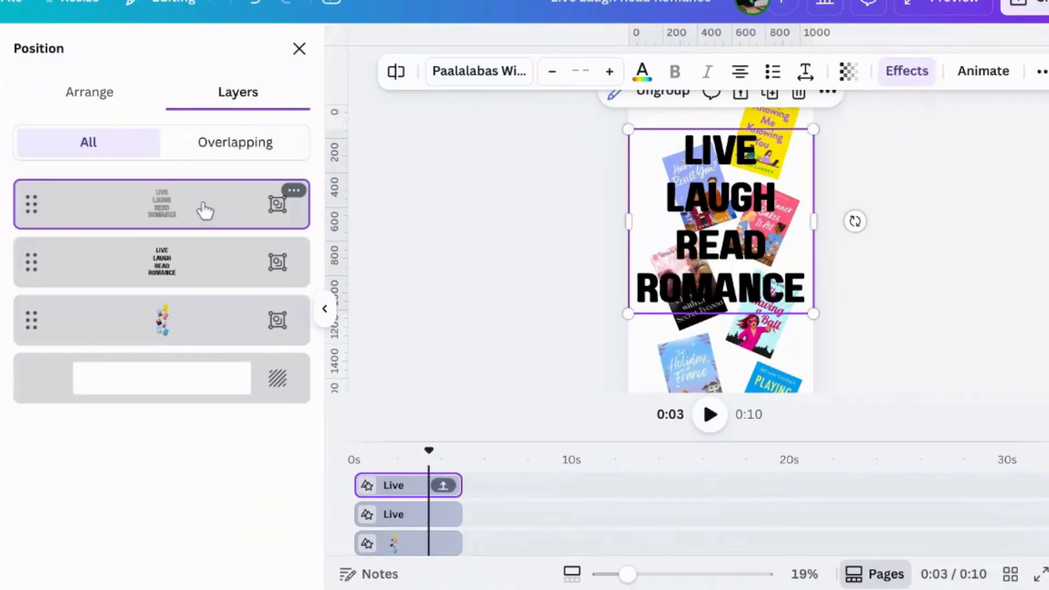
{"action": "left_click", "coordinate": [190, 274]}
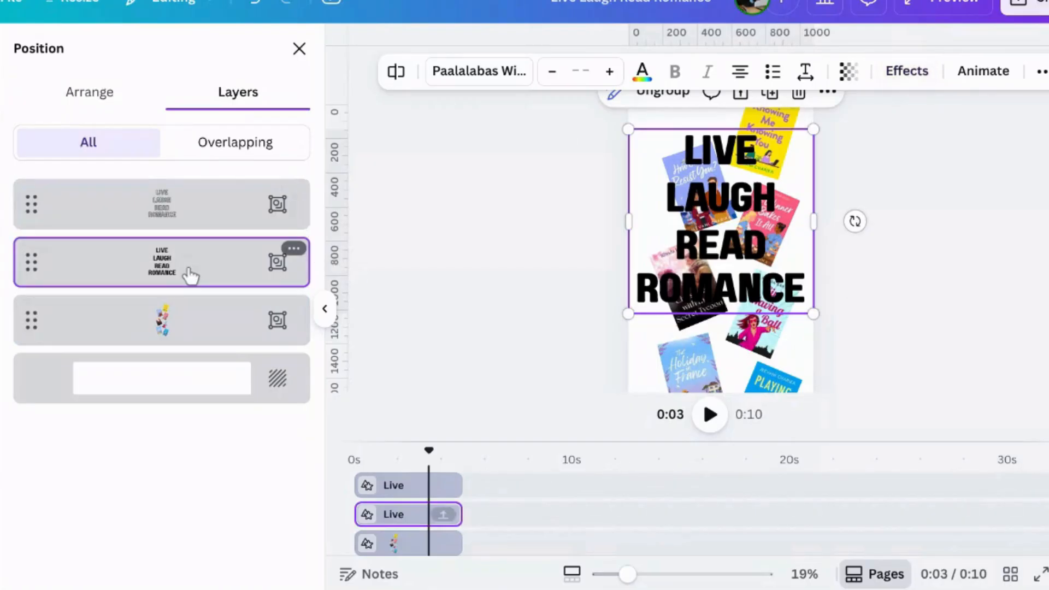
{"action": "left_click_drag", "start_coordinate": [164, 334], "coordinate": [172, 255]}
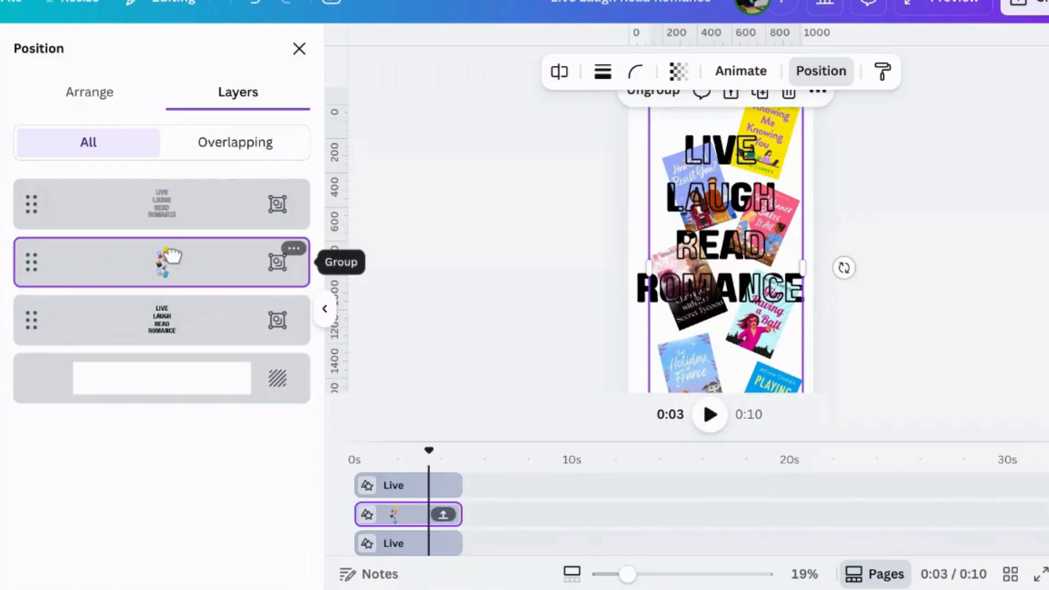
Move the cover group up until only its lower edge overlaps the page, and create a custom animation moving it straight down
{"action": "mouse_move", "coordinate": [730, 358]}
{"action": "left_mouse_down"}
{"action": "mouse_move", "coordinate": [728, 293]}
{"action": "mouse_move", "coordinate": [710, 252]}
{"action": "mouse_move", "coordinate": [718, 429]}
{"action": "mouse_move", "coordinate": [706, 121]}
{"action": "mouse_move", "coordinate": [737, 70]}
{"action": "mouse_move", "coordinate": [723, 40]}
{"action": "left_mouse_up"}
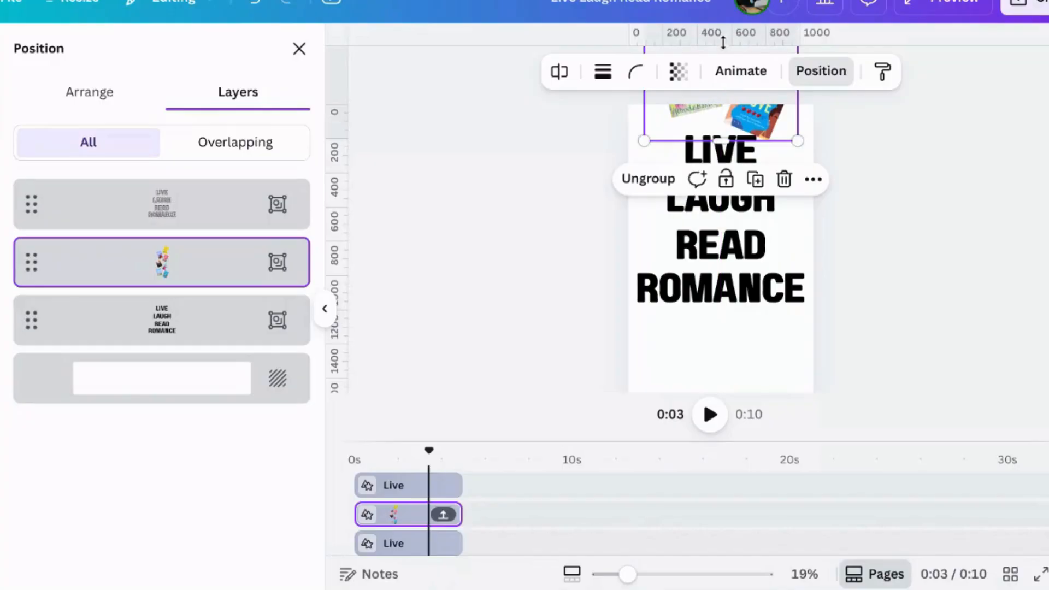
{"action": "left_click", "coordinate": [748, 82]}
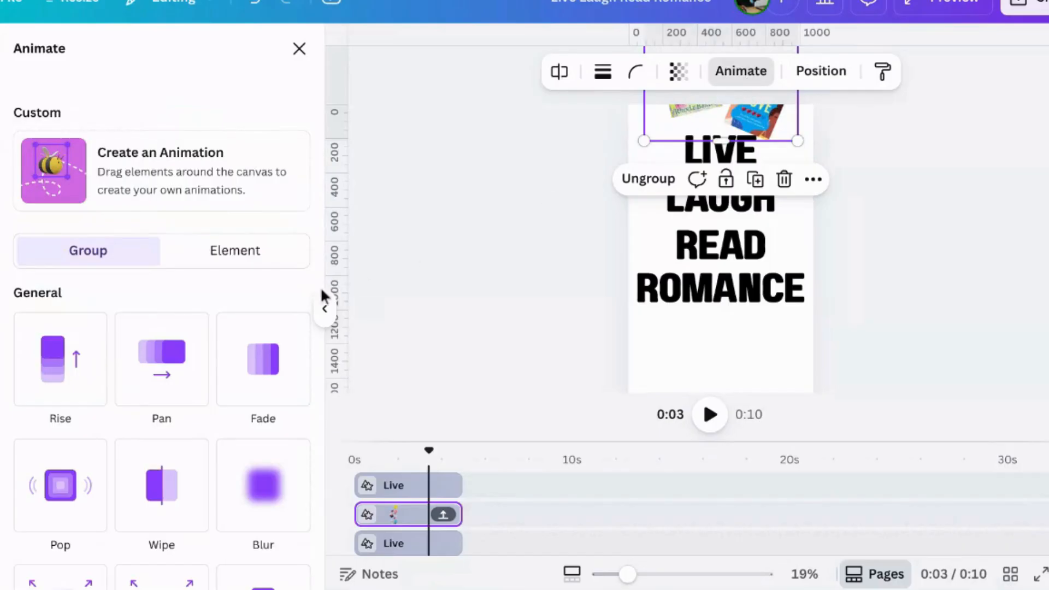
{"action": "scroll", "coordinate": [162, 278], "scroll_direction": "down", "scroll_amount": 3}
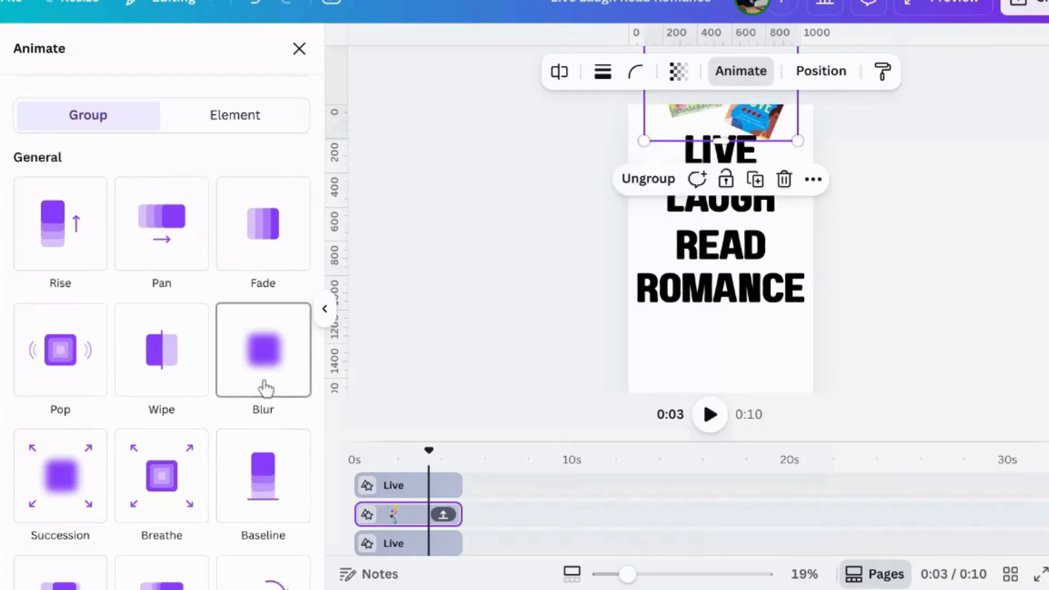
{"action": "scroll", "coordinate": [266, 388], "scroll_direction": "down", "scroll_amount": 6}
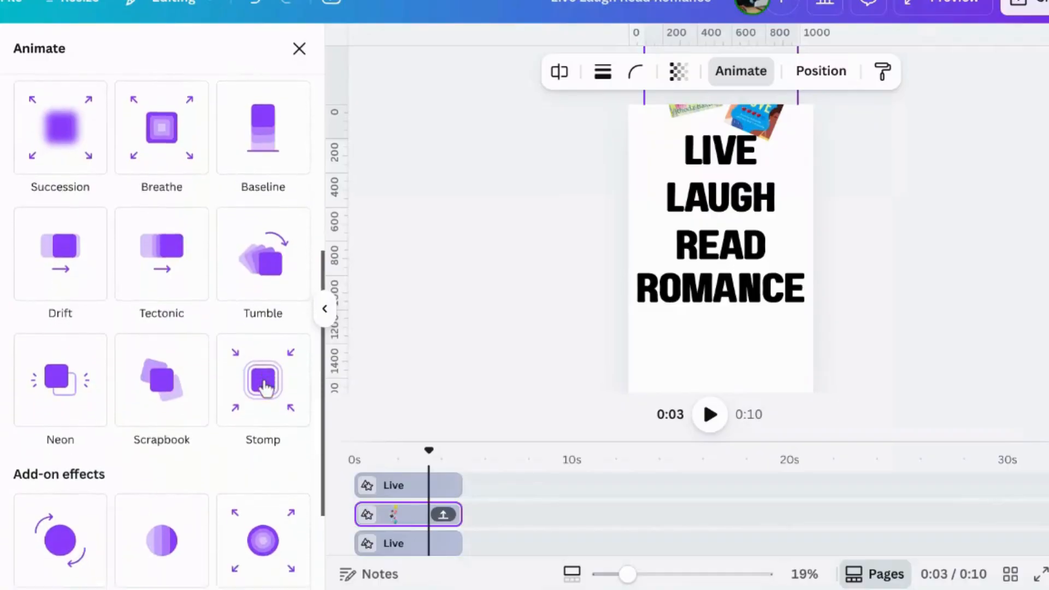
{"action": "scroll", "coordinate": [266, 388], "scroll_direction": "down", "scroll_amount": 3}
{"action": "scroll", "coordinate": [266, 388], "scroll_direction": "up", "scroll_amount": 10}
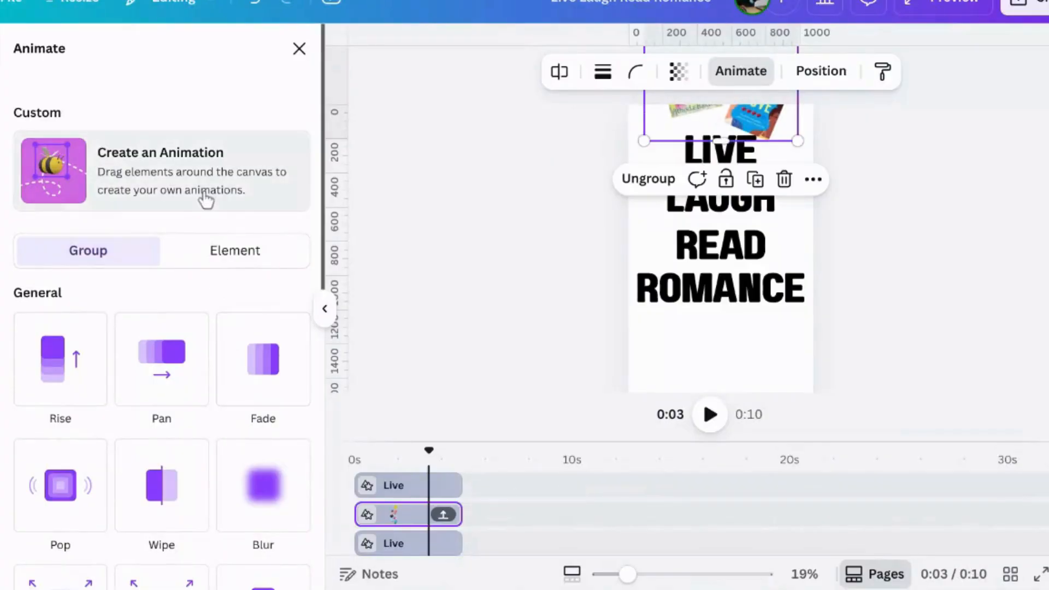
{"action": "left_click", "coordinate": [206, 202]}
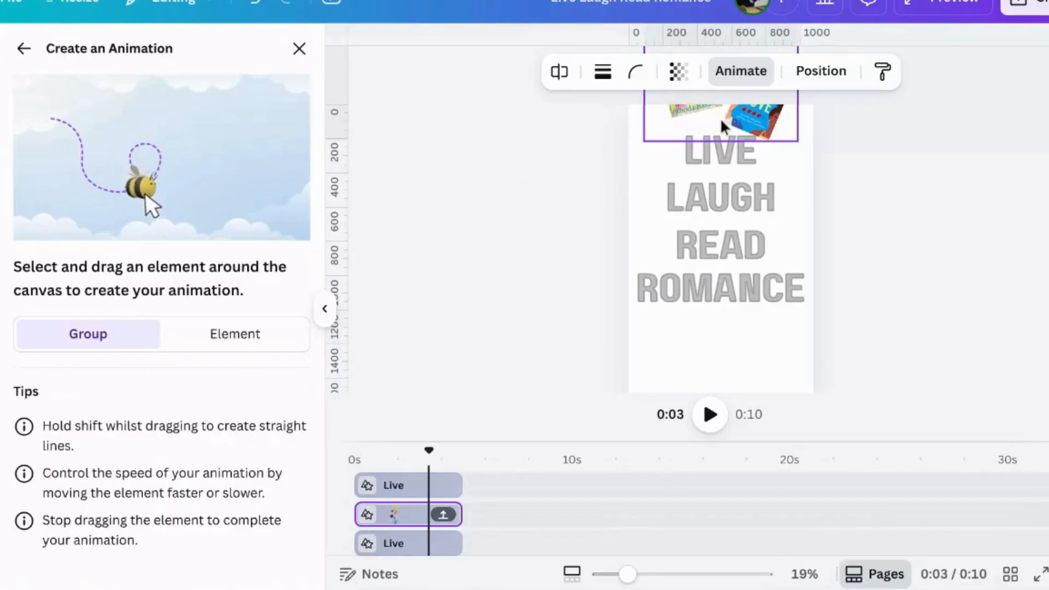
{"action": "mouse_move", "coordinate": [720, 130]}
{"action": "left_mouse_down"}
{"action": "mouse_move", "coordinate": [705, 323]}
{"action": "mouse_move", "coordinate": [719, 543]}
{"action": "left_mouse_up"}
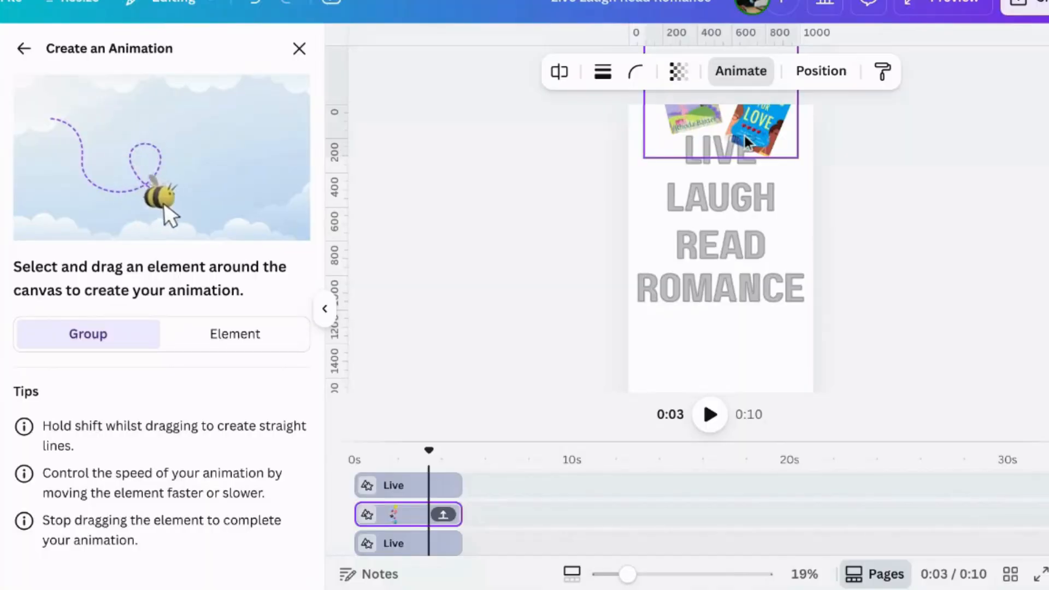
{"action": "left_click_drag", "start_coordinate": [747, 141], "coordinate": [709, 432]}
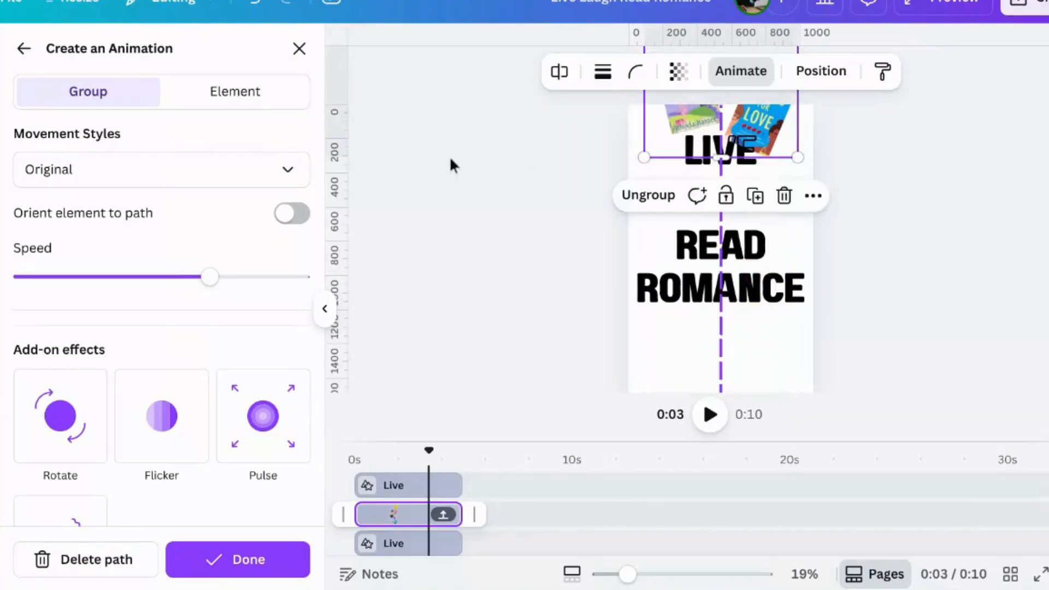
Set the cover group's animation movement style to Smooth and reduce its speed to roughly a quarter of the range
{"action": "left_click", "coordinate": [233, 170]}
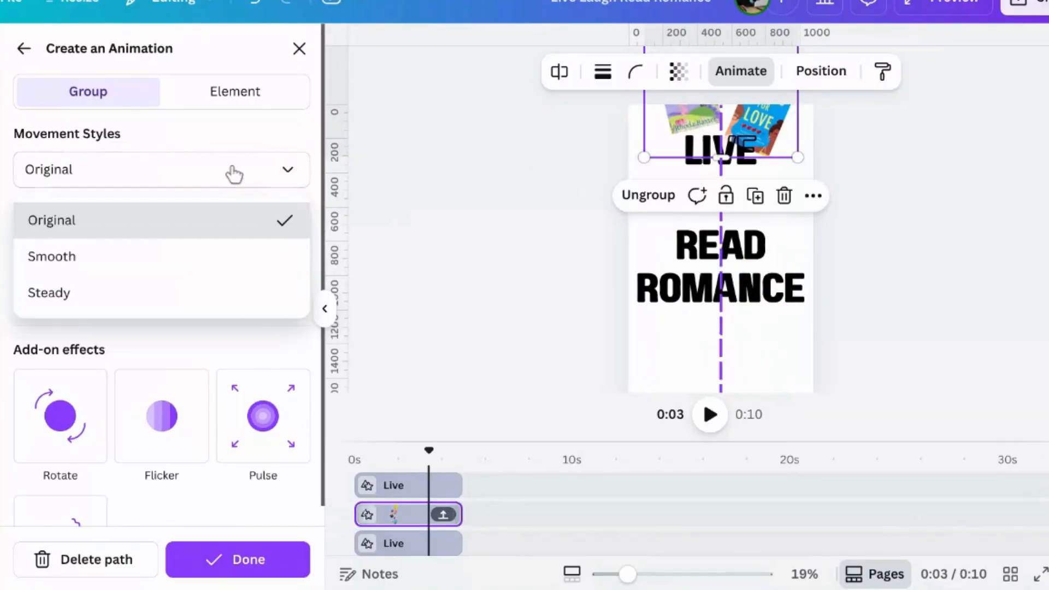
{"action": "left_click", "coordinate": [188, 268]}
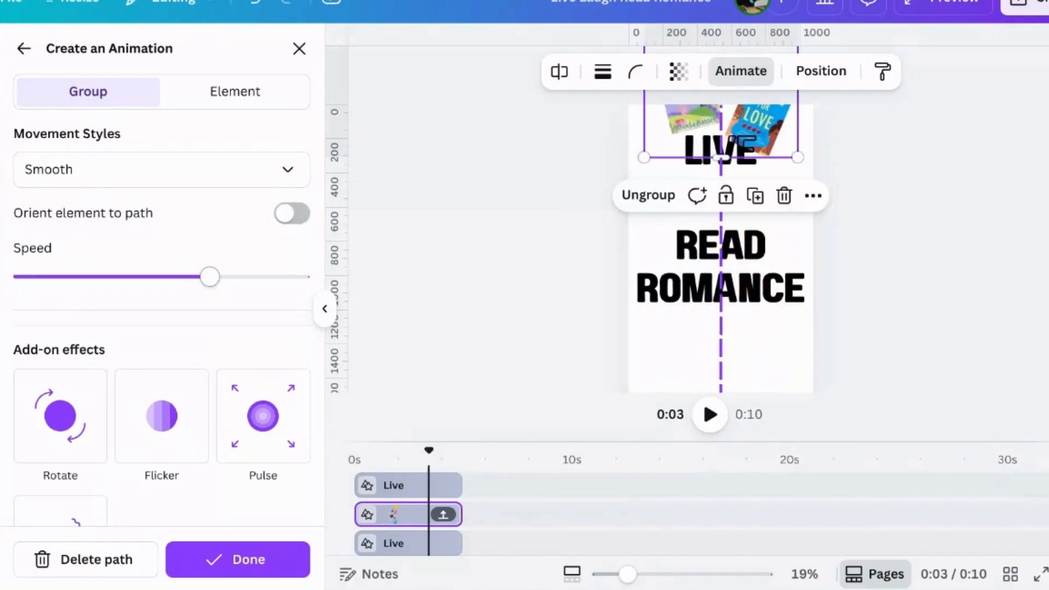
{"action": "left_click_drag", "start_coordinate": [208, 285], "coordinate": [93, 288]}
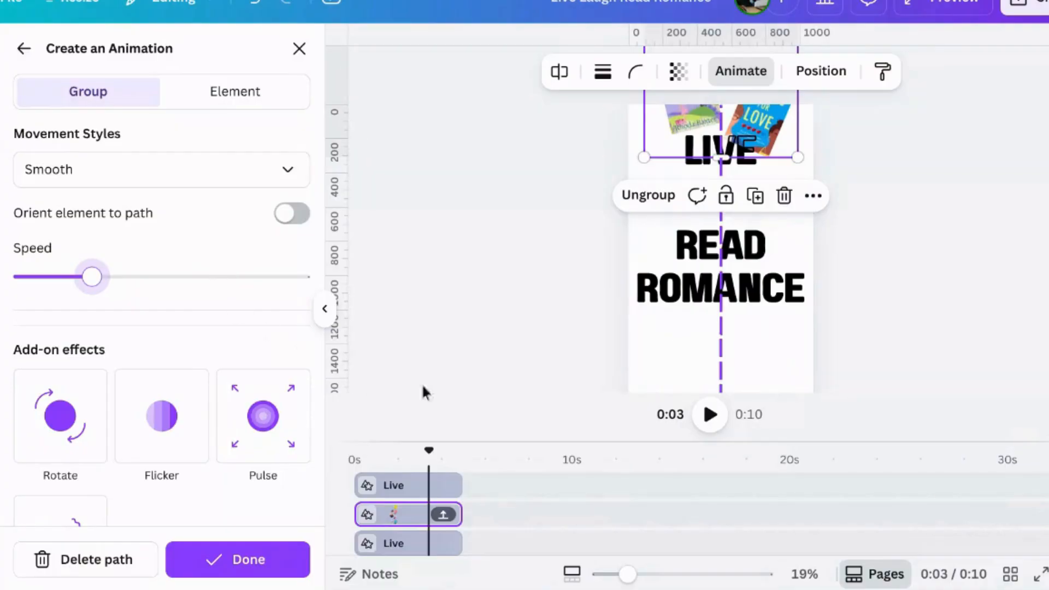
{"action": "scroll", "coordinate": [492, 382], "scroll_direction": "down", "scroll_amount": 1}
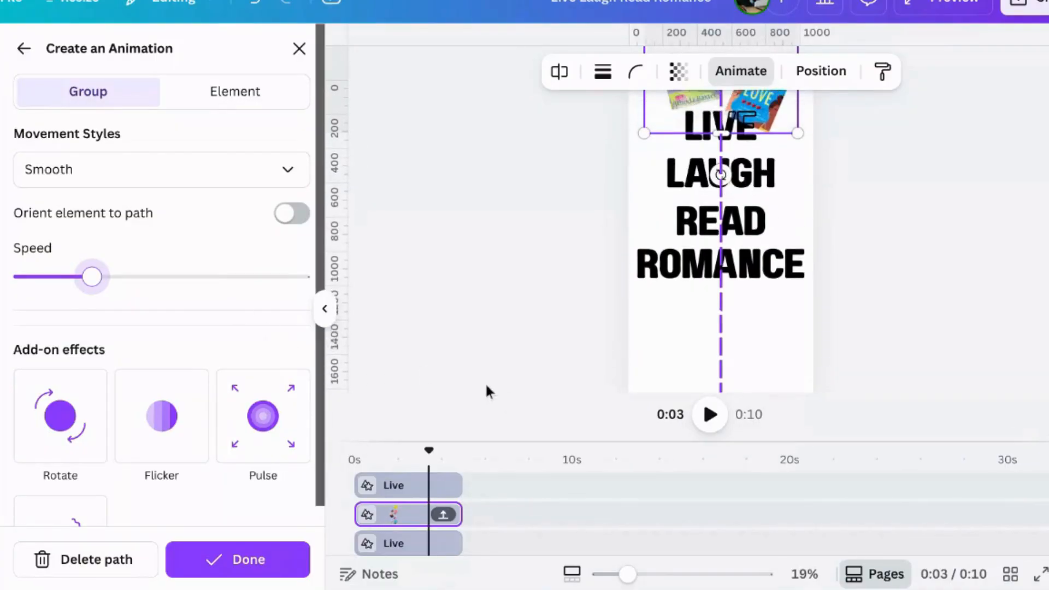
{"action": "scroll", "coordinate": [486, 385], "scroll_direction": "up", "scroll_amount": 1}
{"action": "left_click", "coordinate": [769, 118]}
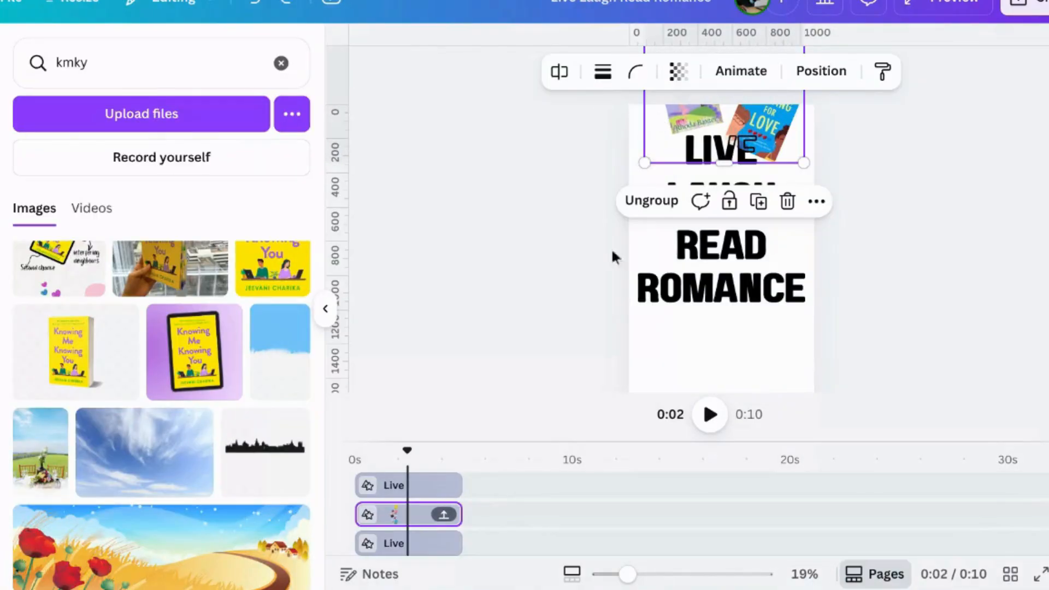
Paste a copy of the cover group onto the blank second page and ungroup it
{"action": "left_click", "coordinate": [514, 527]}
{"action": "left_click", "coordinate": [508, 523]}
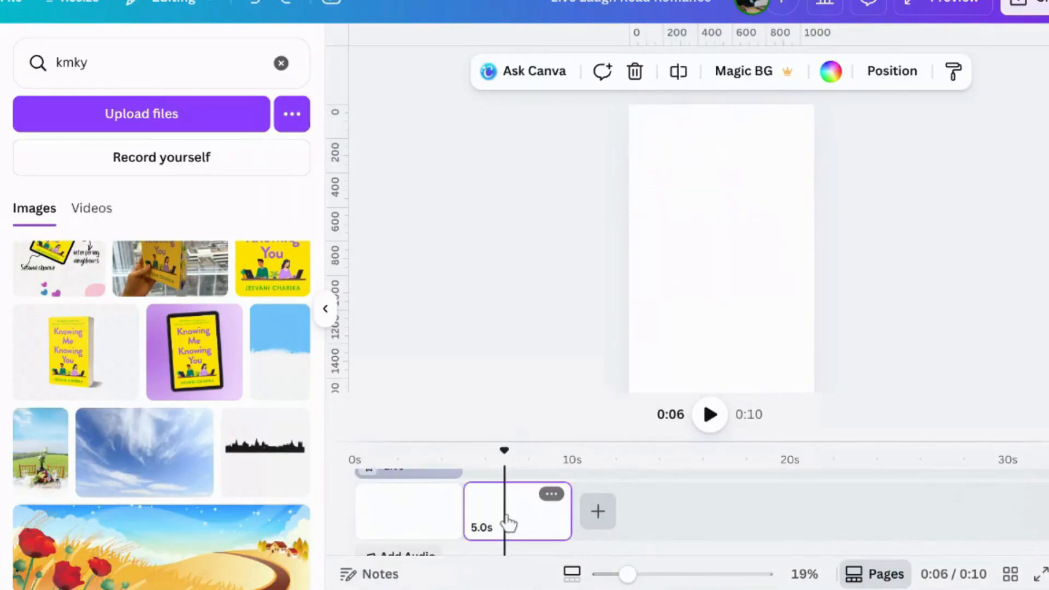
{"action": "key", "text": "ctrl+z"}
{"action": "scroll", "coordinate": [505, 513], "scroll_direction": "down", "scroll_amount": 3}
{"action": "scroll", "coordinate": [505, 514], "scroll_direction": "up", "scroll_amount": 3}
{"action": "left_click_drag", "start_coordinate": [423, 486], "coordinate": [530, 485]}
{"action": "left_click", "coordinate": [723, 254]}
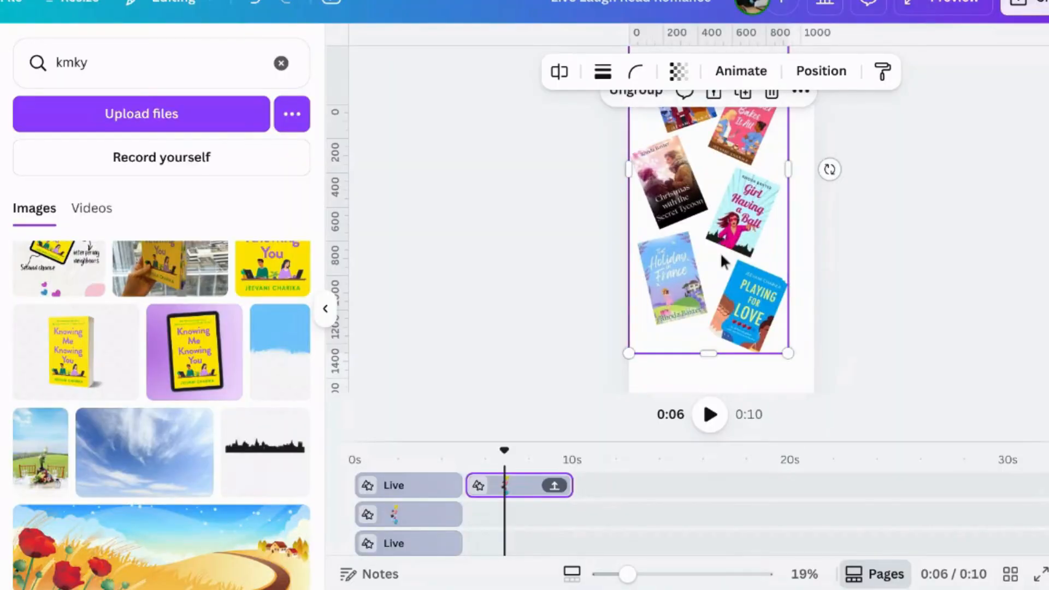
{"action": "right_click", "coordinate": [719, 251]}
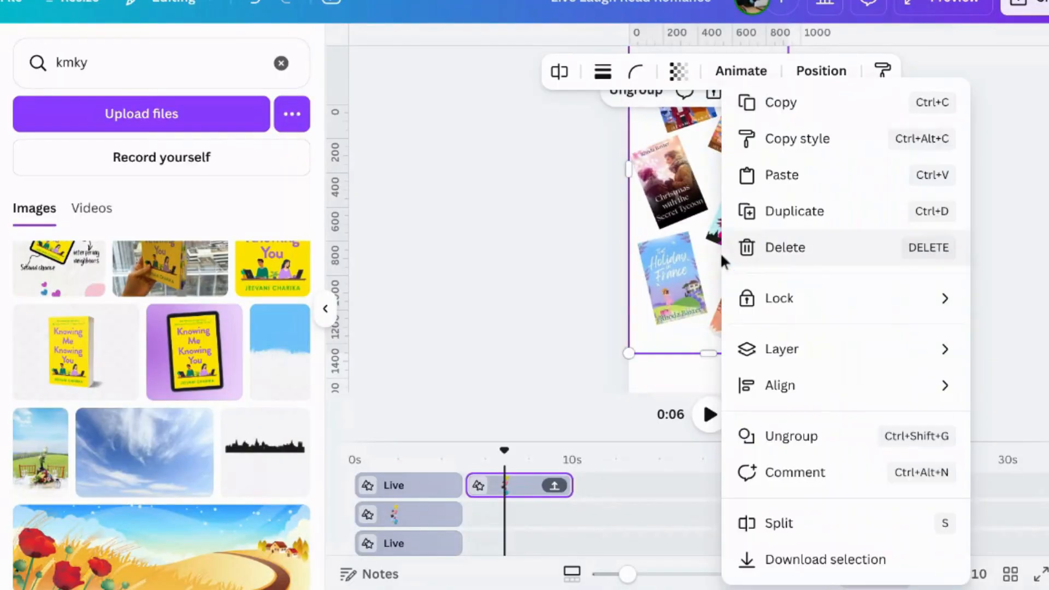
{"action": "left_click", "coordinate": [823, 437]}
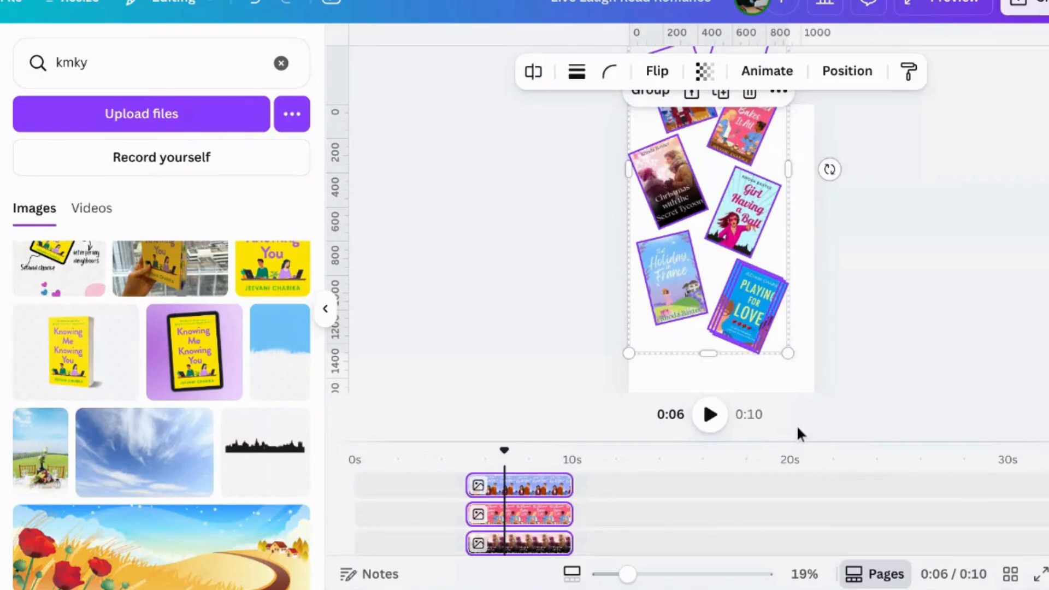
Straighten and shrink the six covers on the second page, arranging them in two rows of three across its lower half
{"action": "left_click_drag", "start_coordinate": [756, 328], "coordinate": [769, 352]}
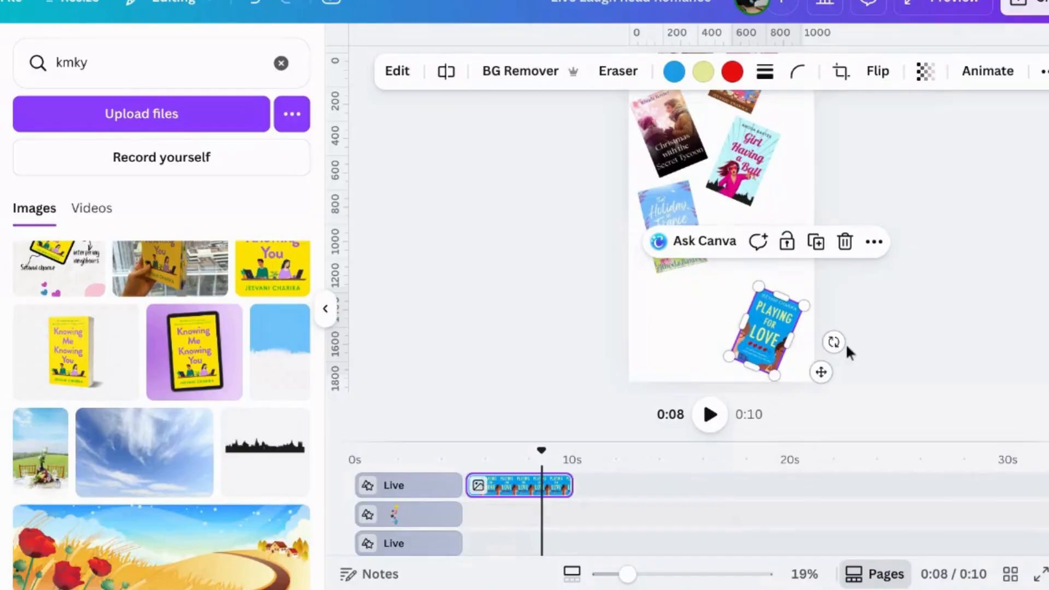
{"action": "mouse_move", "coordinate": [833, 342]}
{"action": "left_mouse_down"}
{"action": "mouse_move", "coordinate": [808, 325]}
{"action": "mouse_move", "coordinate": [817, 330]}
{"action": "left_mouse_up"}
{"action": "left_click_drag", "start_coordinate": [676, 221], "coordinate": [679, 313]}
{"action": "left_click_drag", "start_coordinate": [690, 269], "coordinate": [713, 305]}
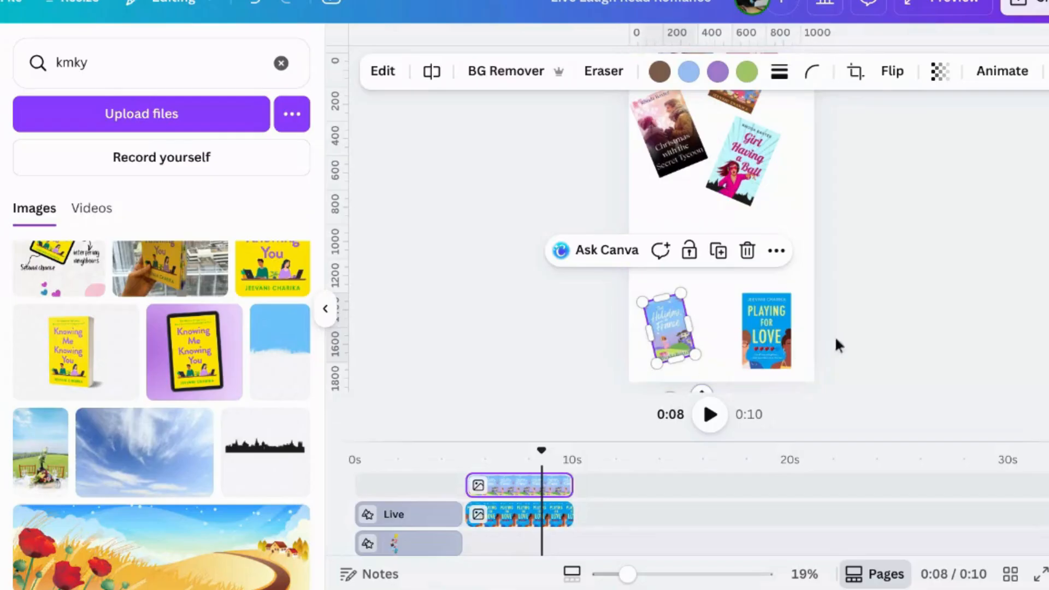
{"action": "left_click_drag", "start_coordinate": [669, 314], "coordinate": [663, 335]}
{"action": "left_click", "coordinate": [766, 321]}
{"action": "left_click_drag", "start_coordinate": [742, 293], "coordinate": [751, 307]}
{"action": "left_click", "coordinate": [850, 296]}
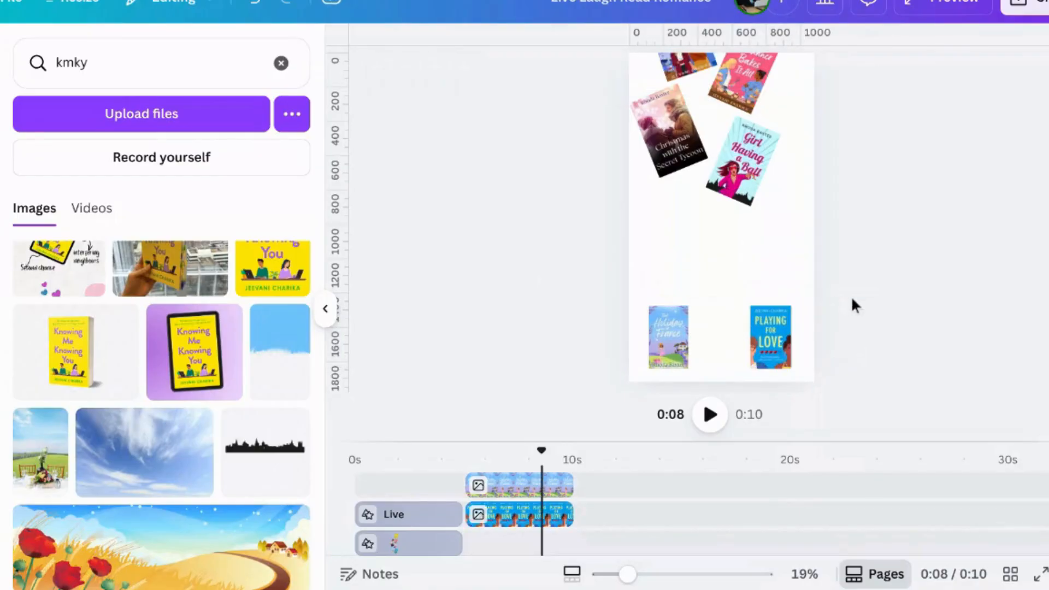
{"action": "left_click", "coordinate": [755, 165]}
{"action": "left_click", "coordinate": [684, 141], "text": "shift"}
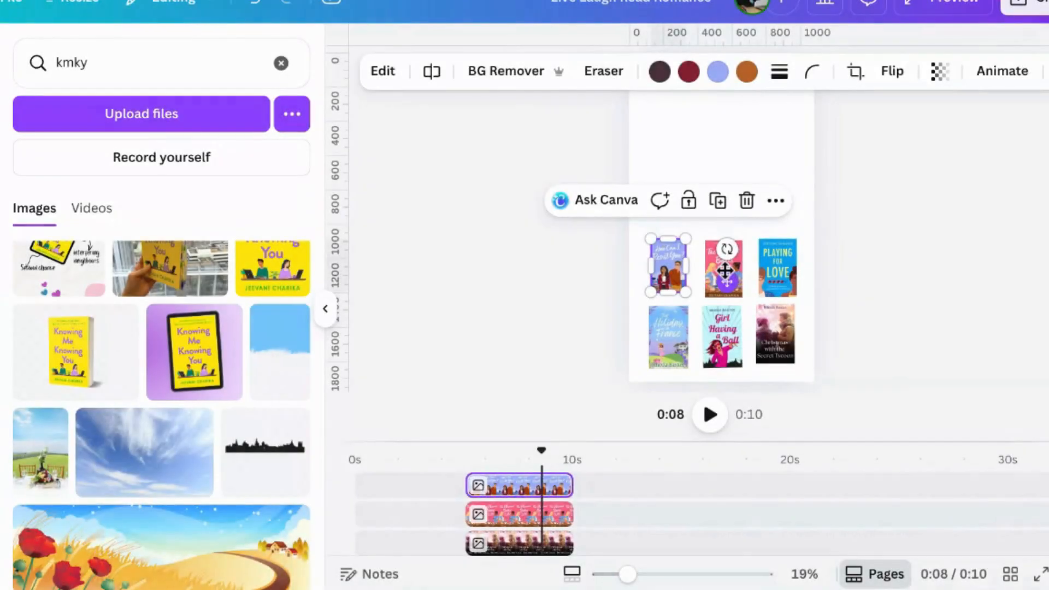
Select all six covers on the second page and tidy up their spacing into an even grid
{"action": "left_click", "coordinate": [722, 265], "text": "shift"}
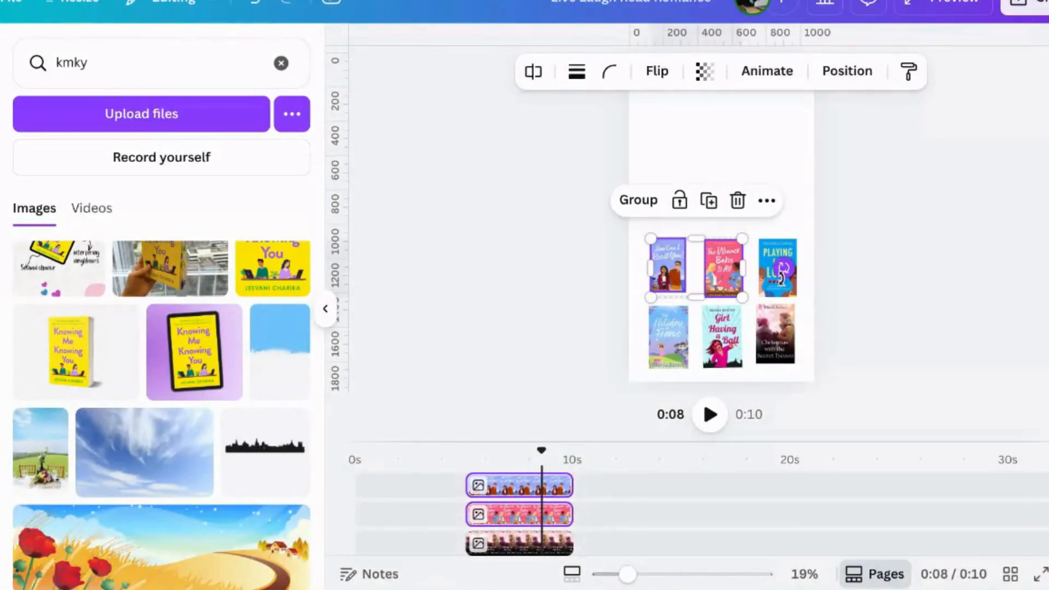
{"action": "left_click", "coordinate": [759, 248], "text": "shift"}
{"action": "left_click", "coordinate": [764, 345], "text": "shift"}
{"action": "left_click", "coordinate": [721, 347], "text": "shift"}
{"action": "left_click", "coordinate": [680, 339], "text": "shift"}
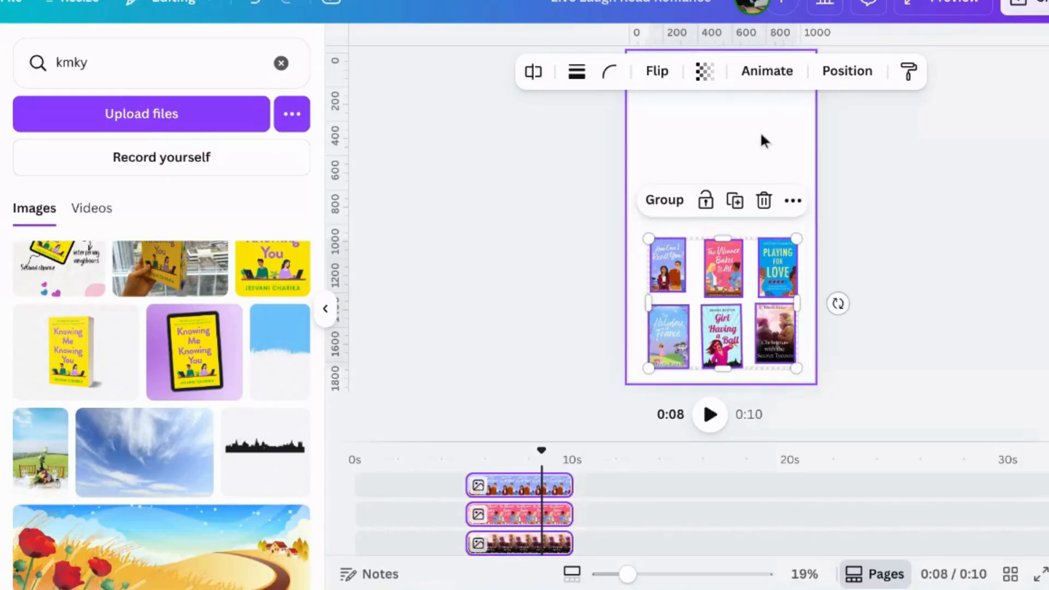
{"action": "left_click", "coordinate": [846, 71]}
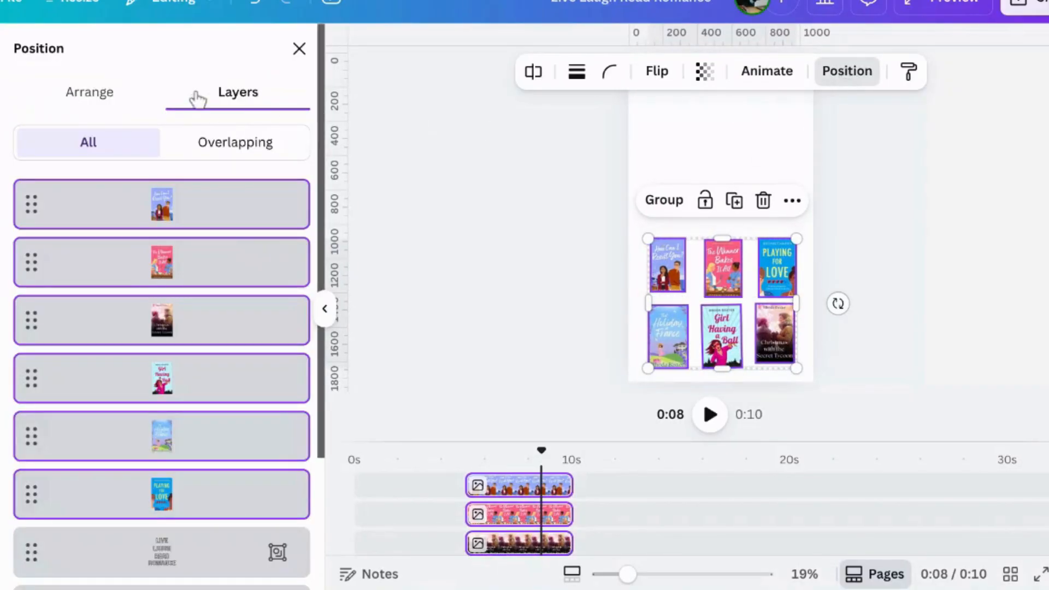
{"action": "left_click", "coordinate": [91, 98]}
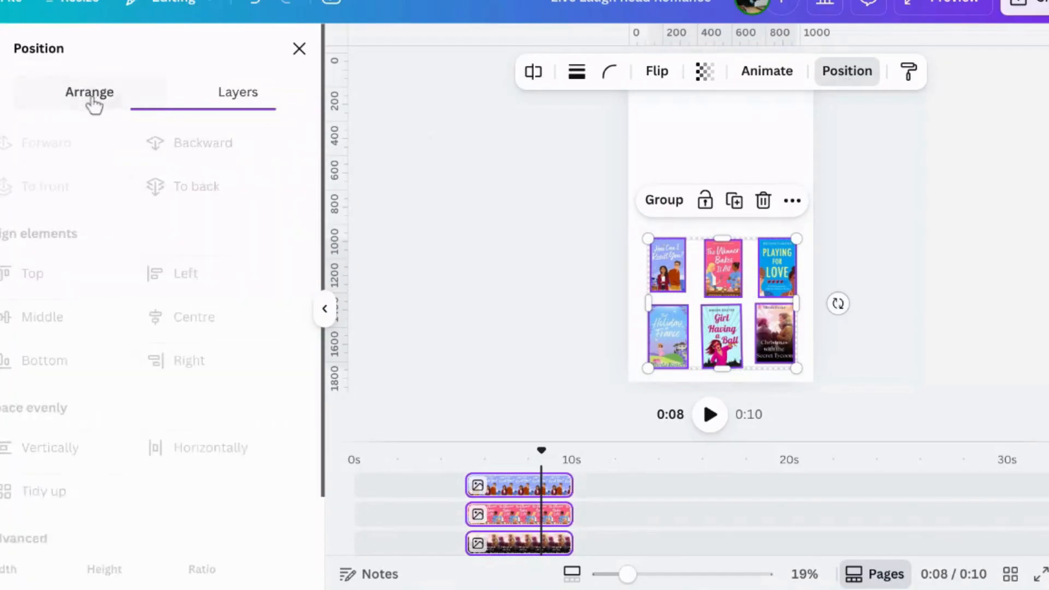
{"action": "left_click", "coordinate": [75, 494]}
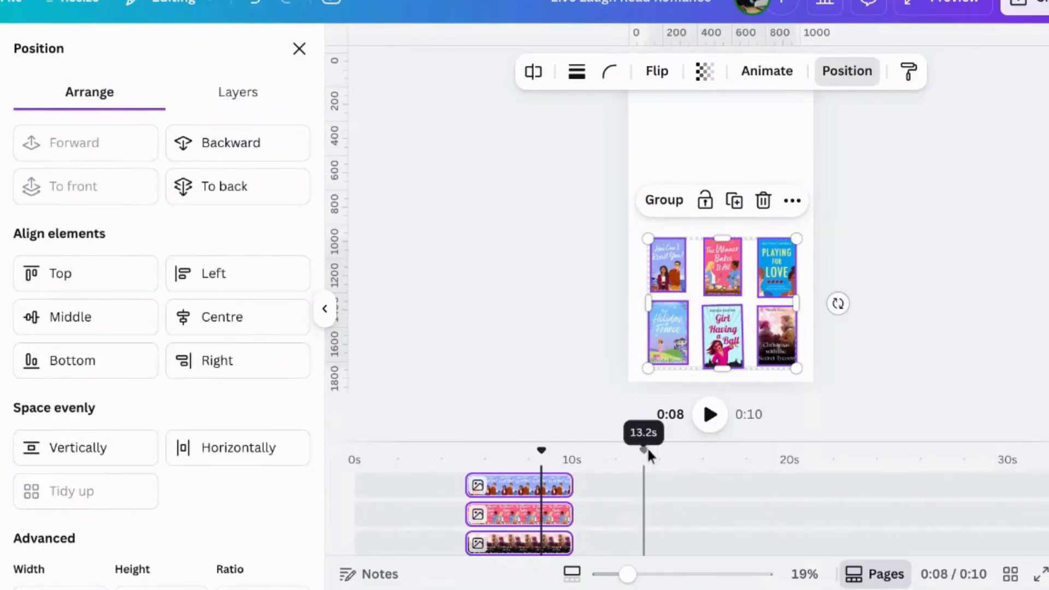
{"action": "key", "text": "Escape"}
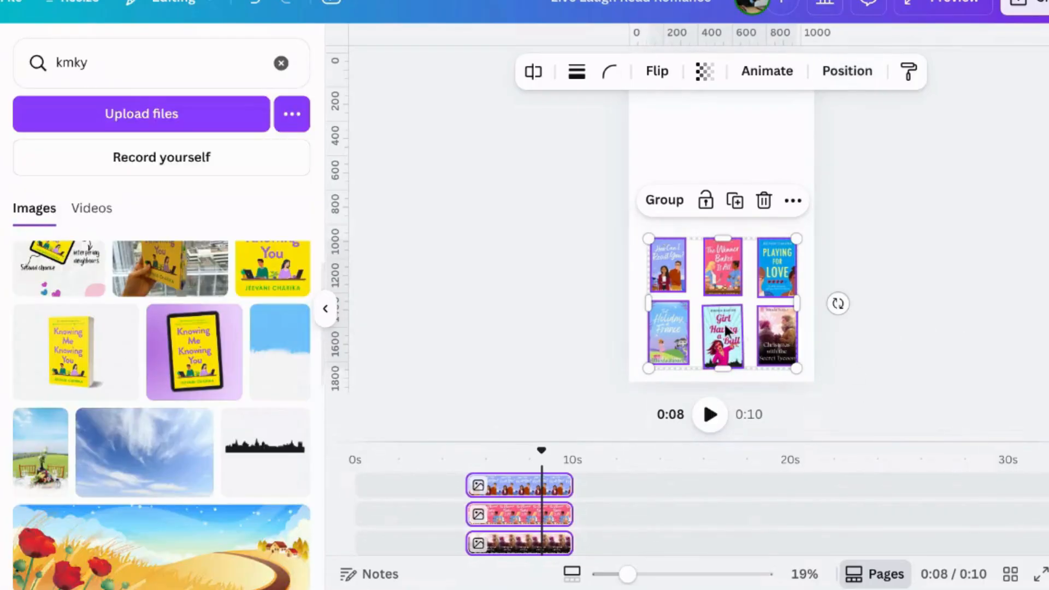
Straighten the slight tilt of the "Girl Having a Ball" cover in the lower row
{"action": "left_click", "coordinate": [723, 322]}
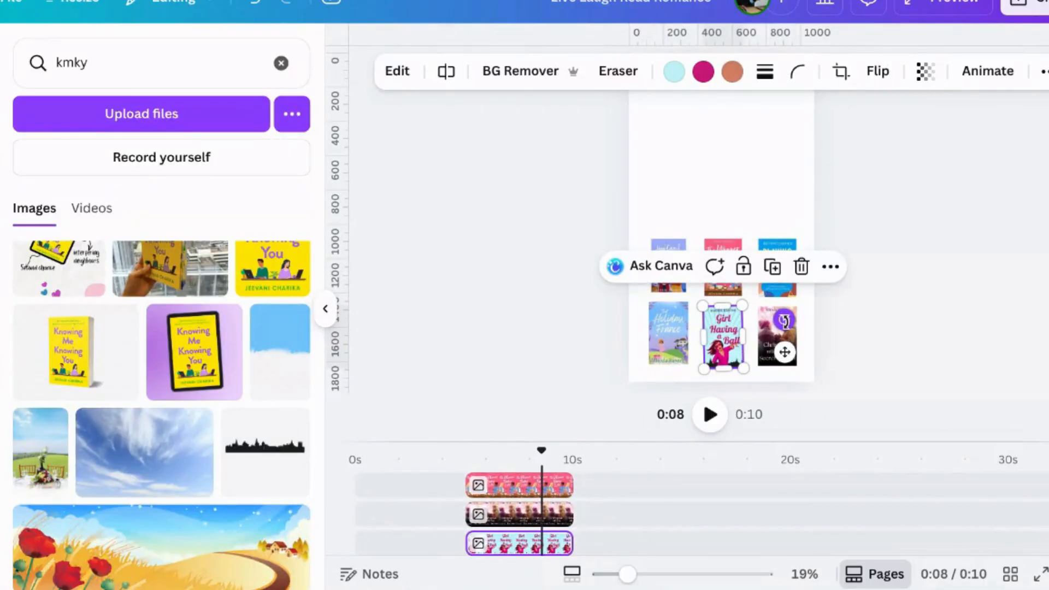
{"action": "left_click_drag", "start_coordinate": [784, 322], "coordinate": [784, 323]}
{"action": "left_click", "coordinate": [918, 308]}
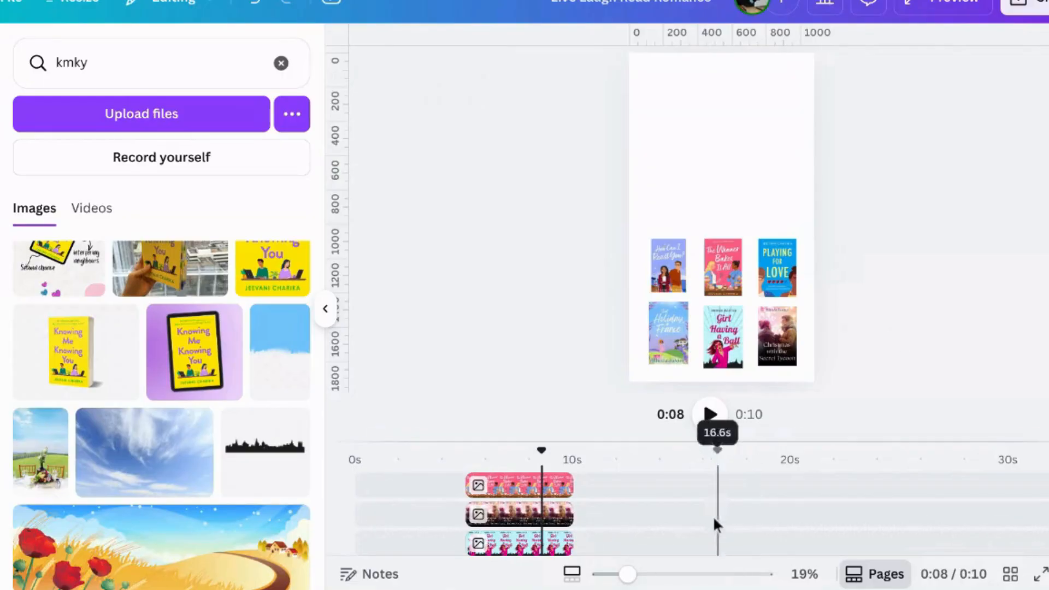
Place a copy of the hollow "Live Laugh Read Romance" text group from the first page onto the second page
{"action": "left_click", "coordinate": [399, 505]}
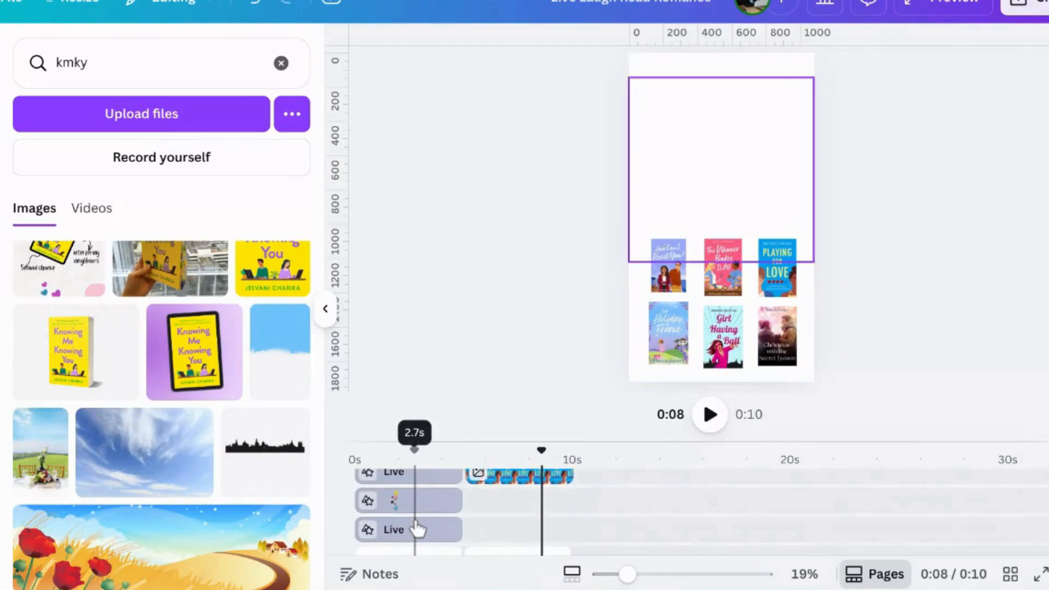
{"action": "left_click", "coordinate": [418, 482]}
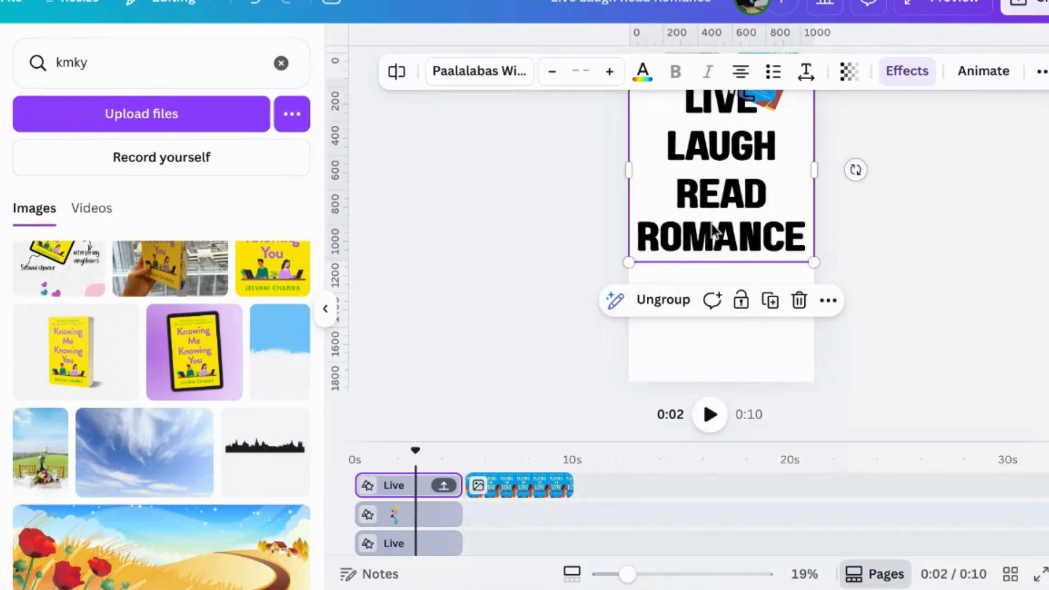
{"action": "left_click", "coordinate": [528, 508]}
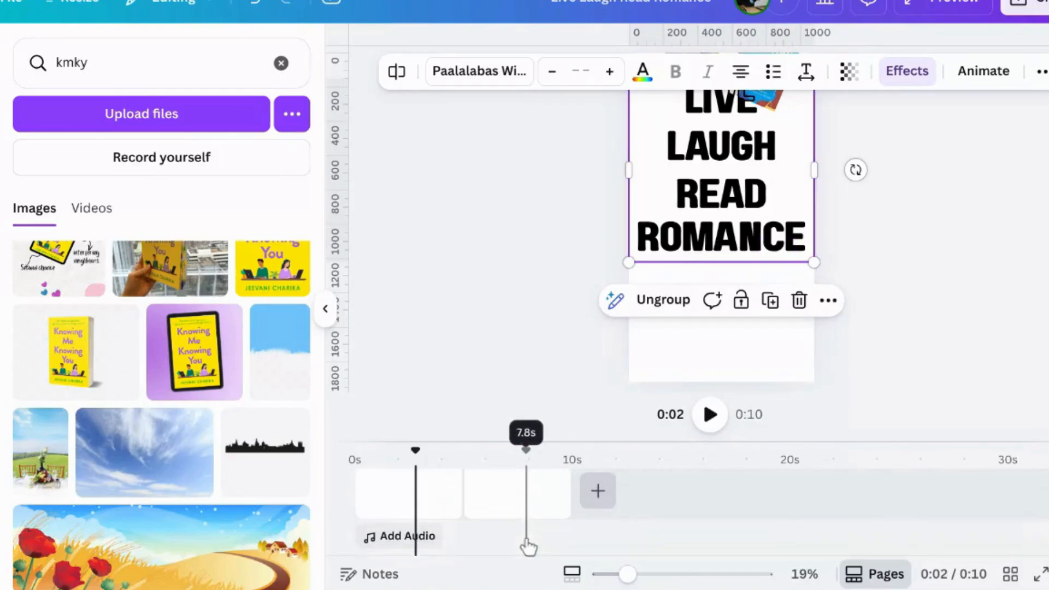
{"action": "left_click", "coordinate": [523, 513]}
{"action": "left_click", "coordinate": [523, 513]}
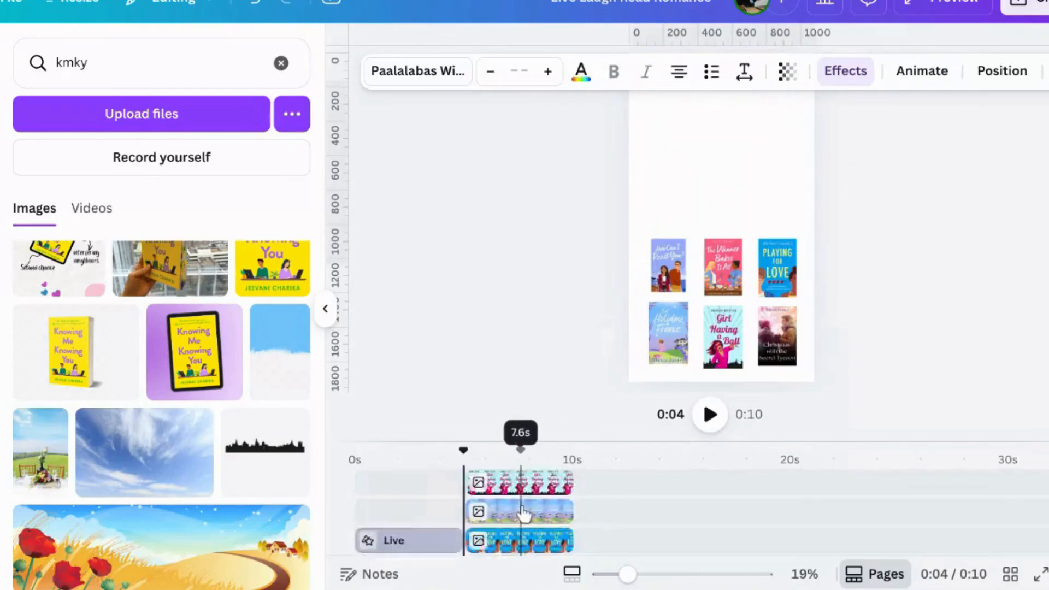
{"action": "scroll", "coordinate": [521, 508], "scroll_direction": "down", "scroll_amount": 3}
{"action": "scroll", "coordinate": [522, 508], "scroll_direction": "up", "scroll_amount": 2}
{"action": "scroll", "coordinate": [521, 508], "scroll_direction": "up", "scroll_amount": 2}
{"action": "scroll", "coordinate": [520, 504], "scroll_direction": "up", "scroll_amount": 2}
{"action": "left_click_drag", "start_coordinate": [410, 486], "coordinate": [519, 486]}
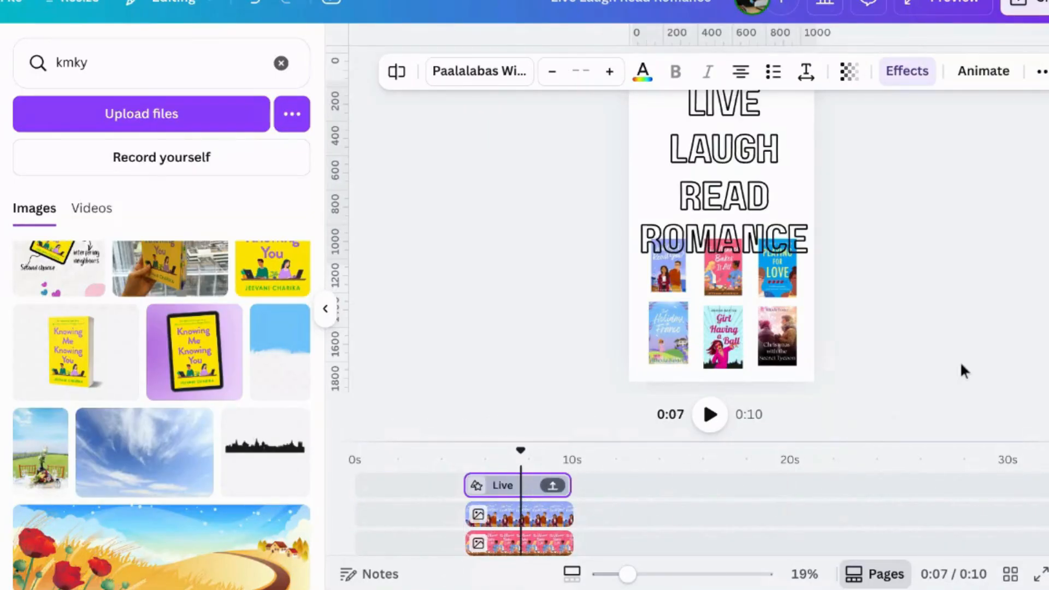
Apply a Fade animation on exit to the second page's hollow text group and reduce its speed to roughly a third of the range
{"action": "left_click", "coordinate": [750, 215]}
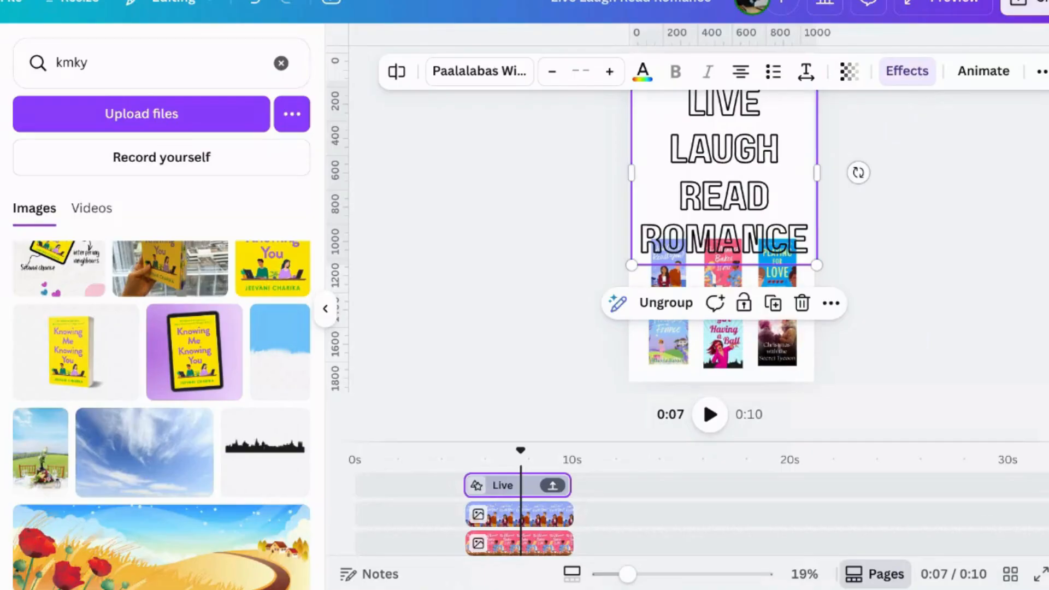
{"action": "left_click", "coordinate": [920, 80]}
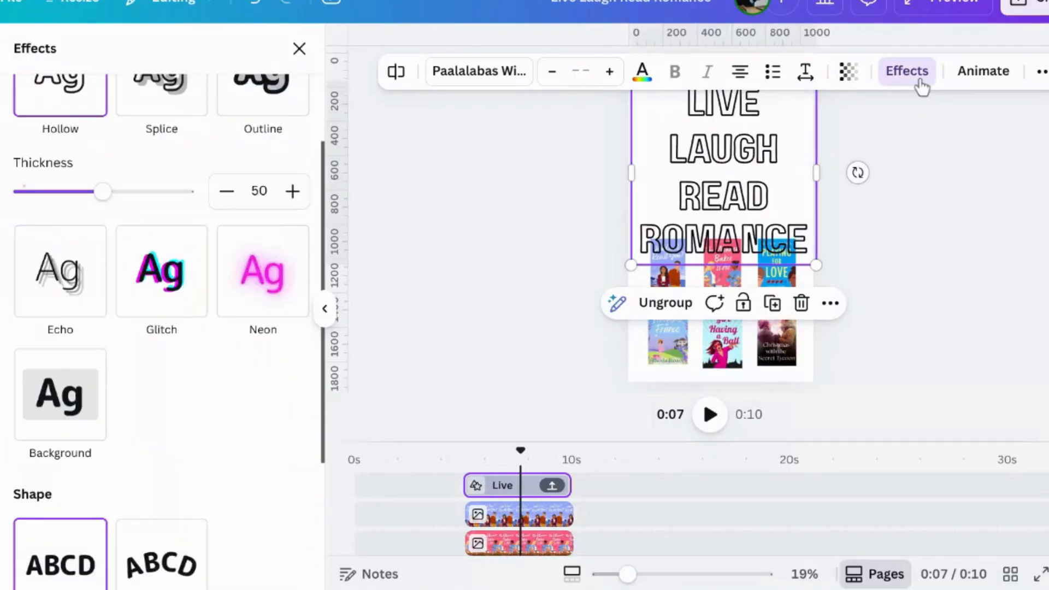
{"action": "left_click", "coordinate": [1011, 74]}
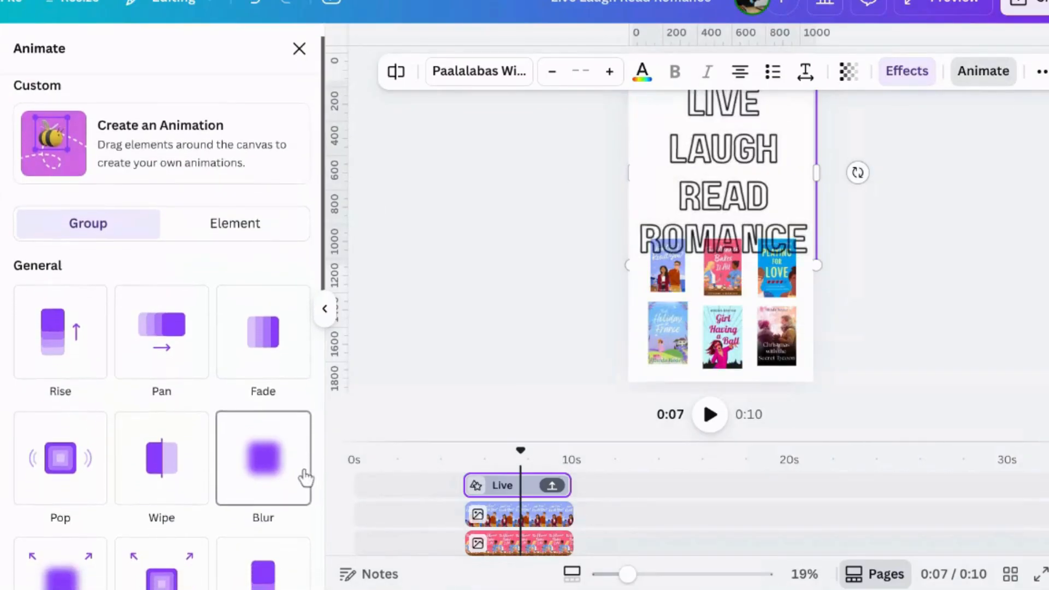
{"action": "left_click", "coordinate": [265, 324]}
{"action": "left_click", "coordinate": [207, 367]}
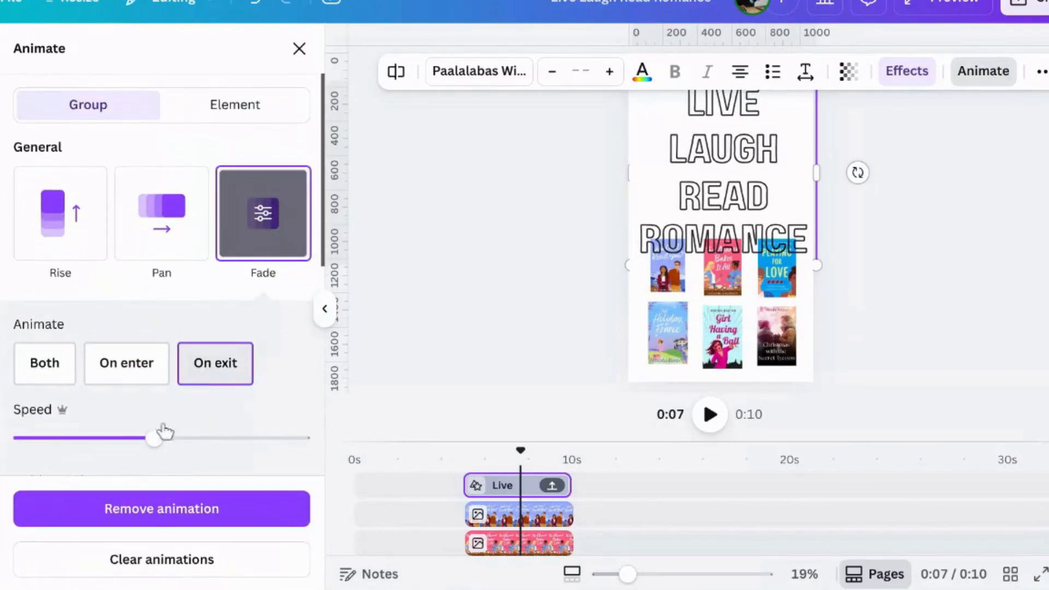
{"action": "left_click_drag", "start_coordinate": [154, 437], "coordinate": [106, 437]}
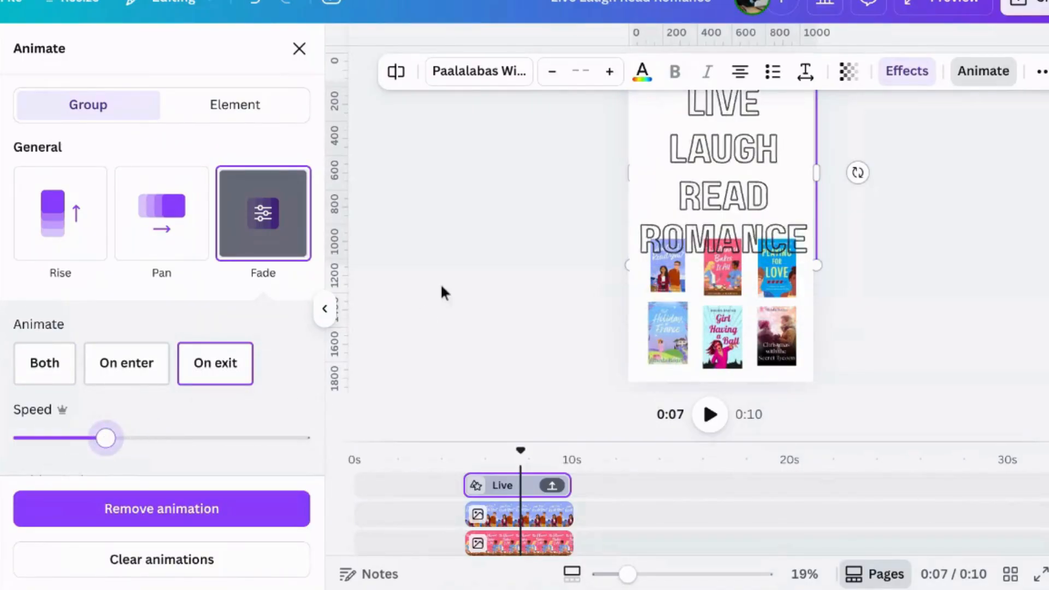
Shorten the second page's hollow text group to about 2 seconds, duplicate it, and place the copy directly after it on the timeline
{"action": "left_click_drag", "start_coordinate": [568, 484], "coordinate": [508, 480]}
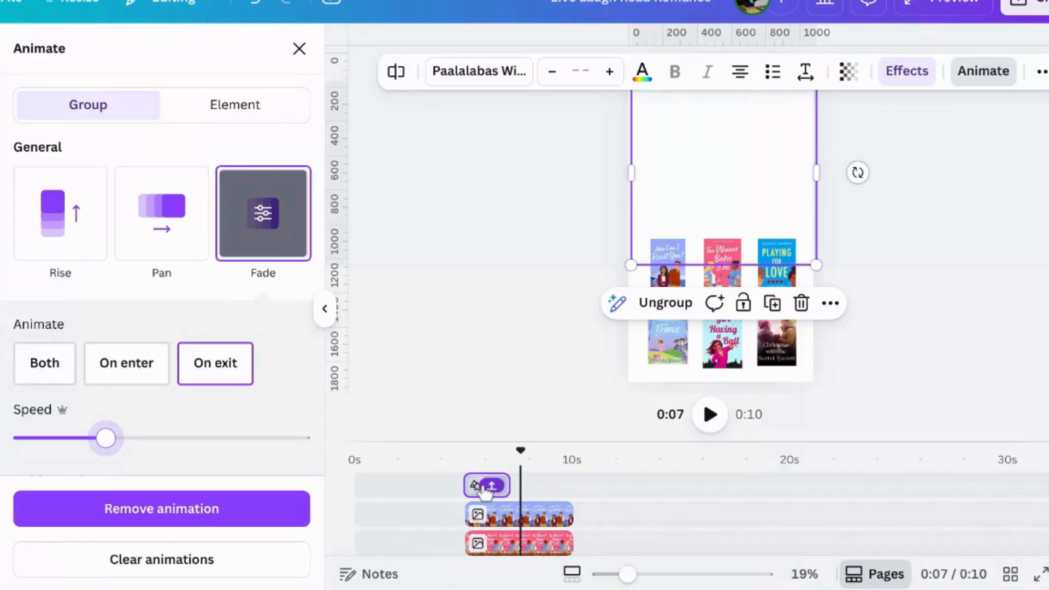
{"action": "right_click", "coordinate": [484, 491]}
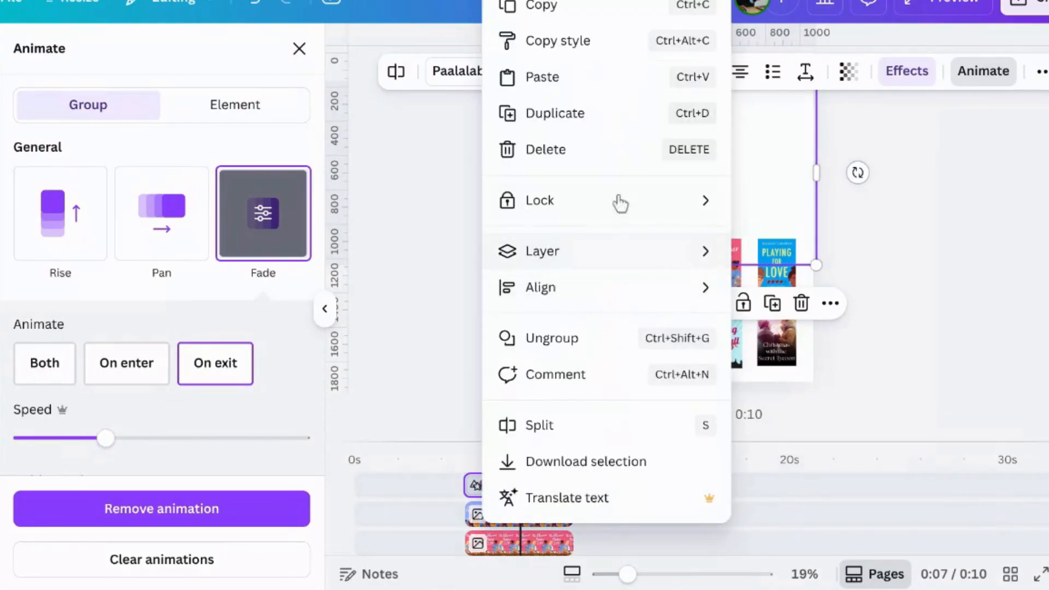
{"action": "left_click", "coordinate": [617, 119]}
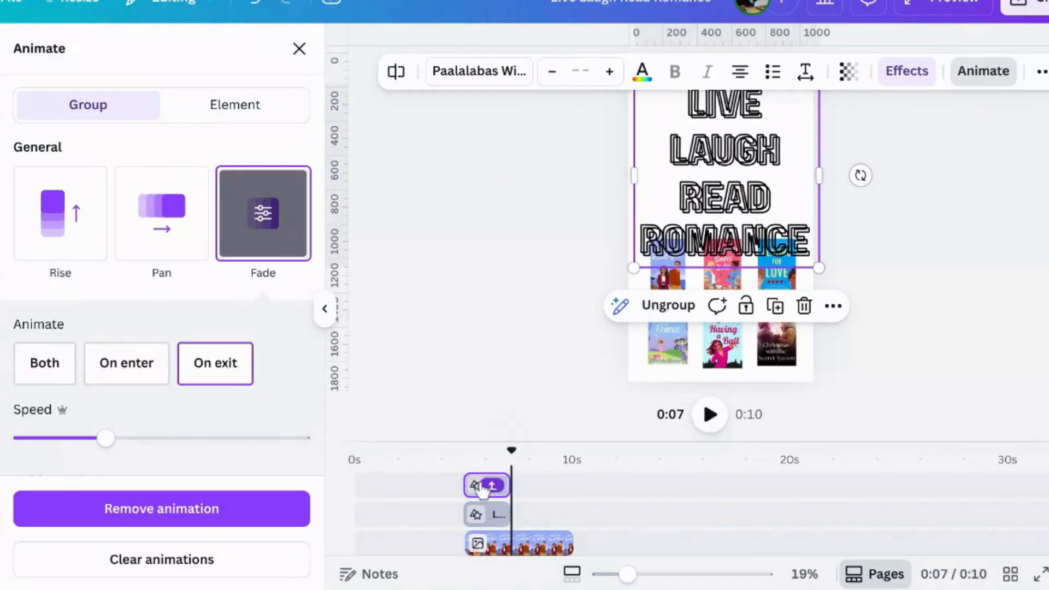
{"action": "left_click_drag", "start_coordinate": [480, 492], "coordinate": [526, 487]}
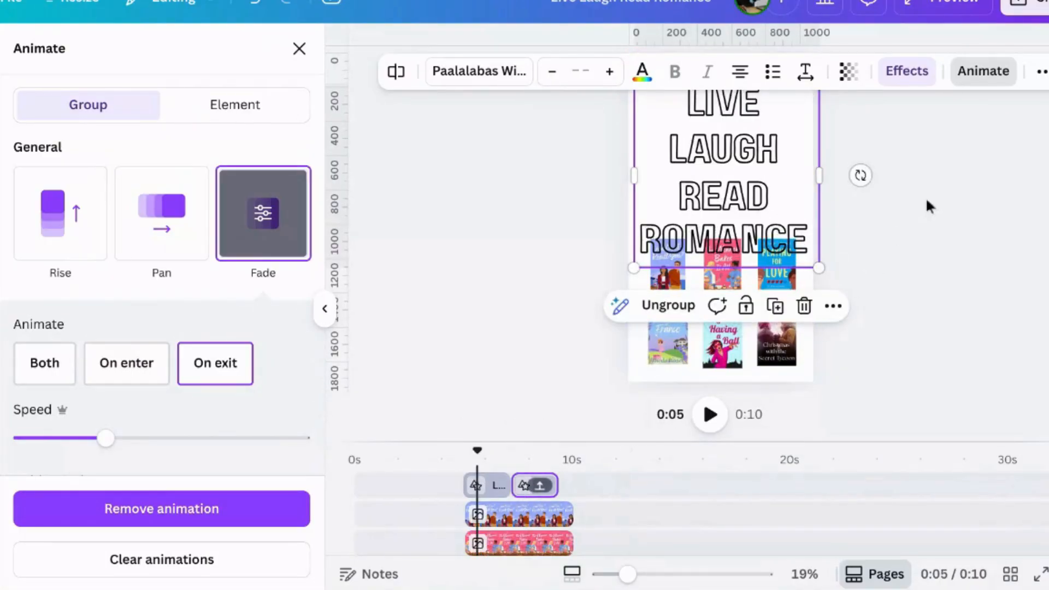
Ungroup the duplicated hollow text and delete its "Laugh" and "Live" lines
{"action": "left_click", "coordinate": [794, 144]}
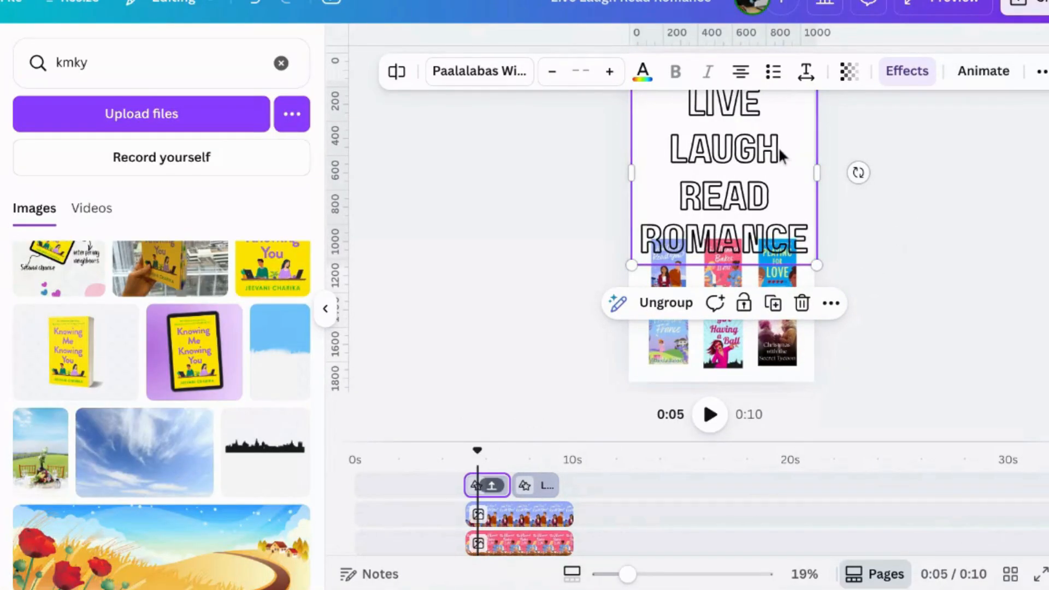
{"action": "left_click", "coordinate": [530, 485]}
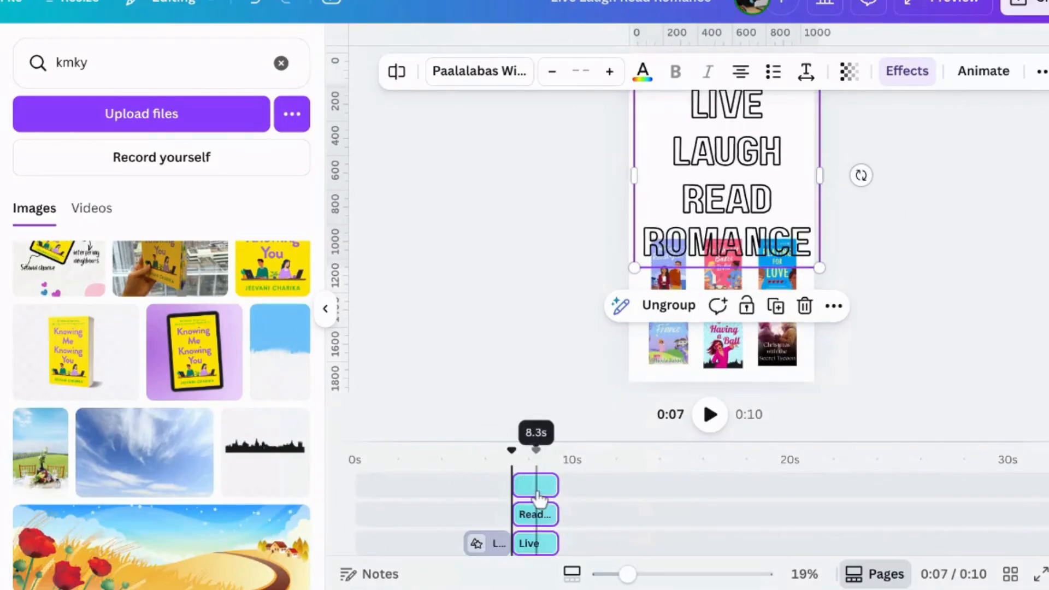
{"action": "left_click", "coordinate": [691, 305]}
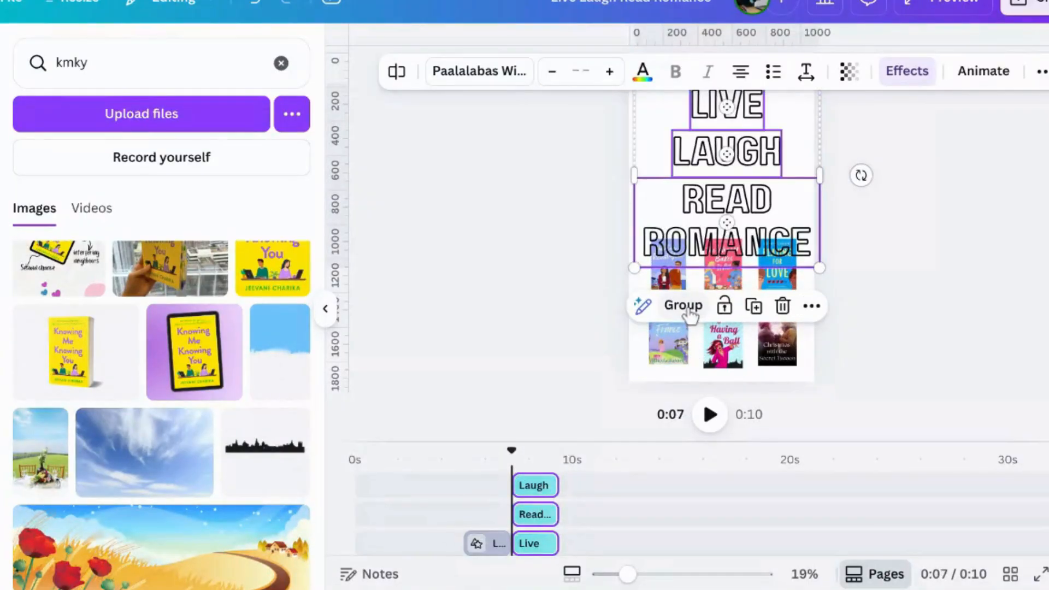
{"action": "left_click", "coordinate": [871, 184]}
{"action": "left_click", "coordinate": [771, 149]}
{"action": "key", "text": "Delete"}
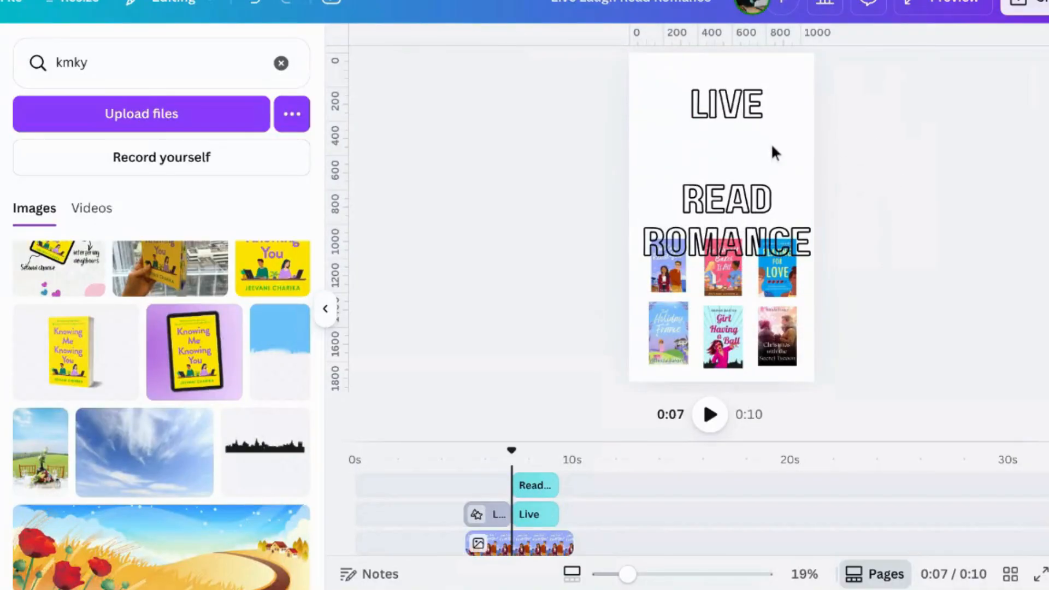
{"action": "left_click", "coordinate": [748, 132]}
{"action": "key", "text": "Delete"}
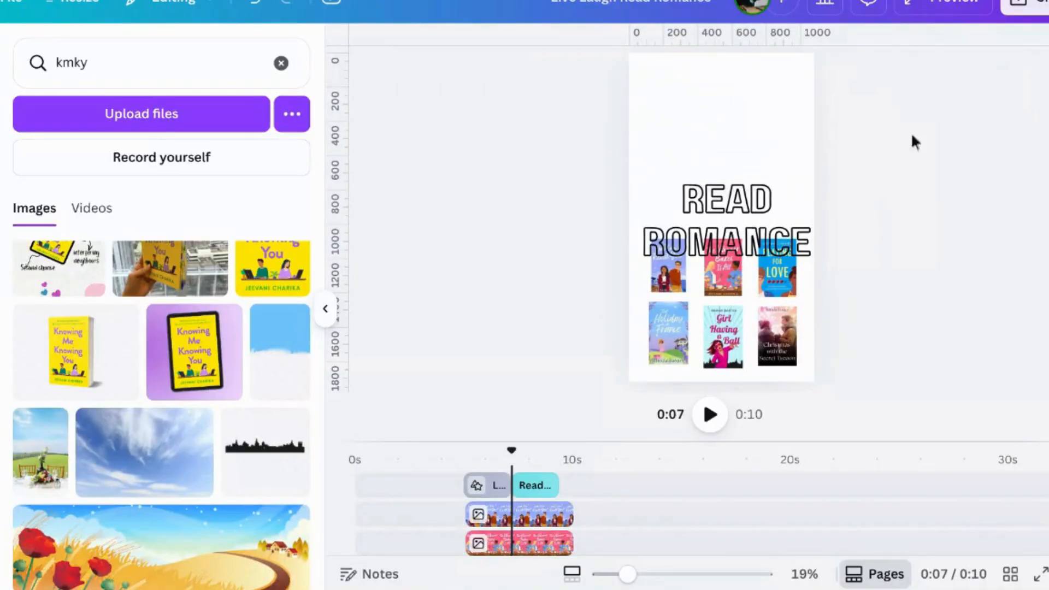
Move the remaining "Read Romance" text up near the top of the page, clear of the covers
{"action": "left_click_drag", "start_coordinate": [752, 206], "coordinate": [750, 119]}
{"action": "left_click", "coordinate": [907, 209]}
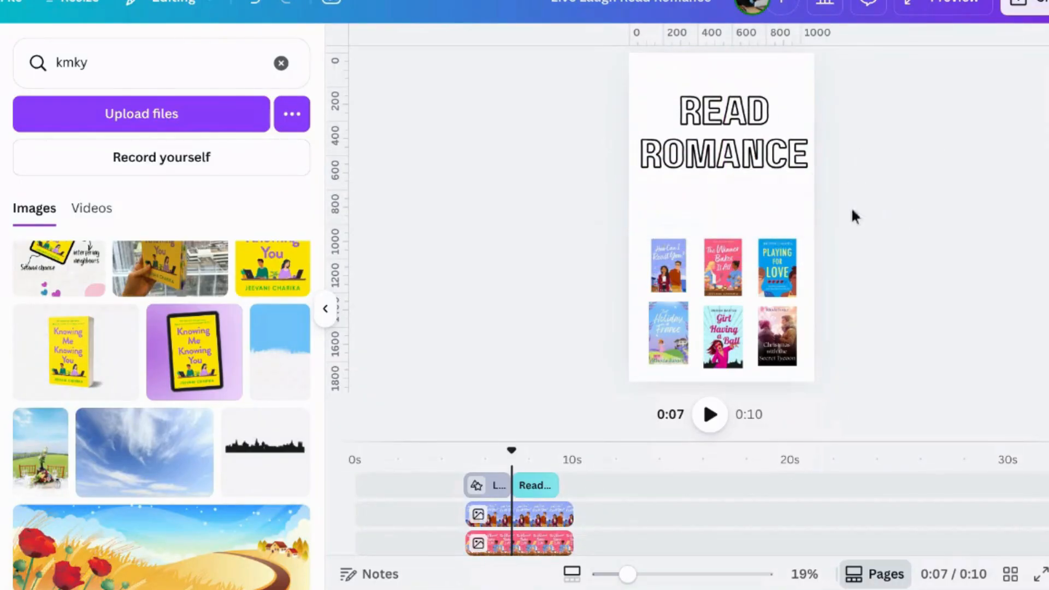
{"action": "left_click", "coordinate": [711, 149]}
{"action": "left_click_drag", "start_coordinate": [711, 148], "coordinate": [711, 138]}
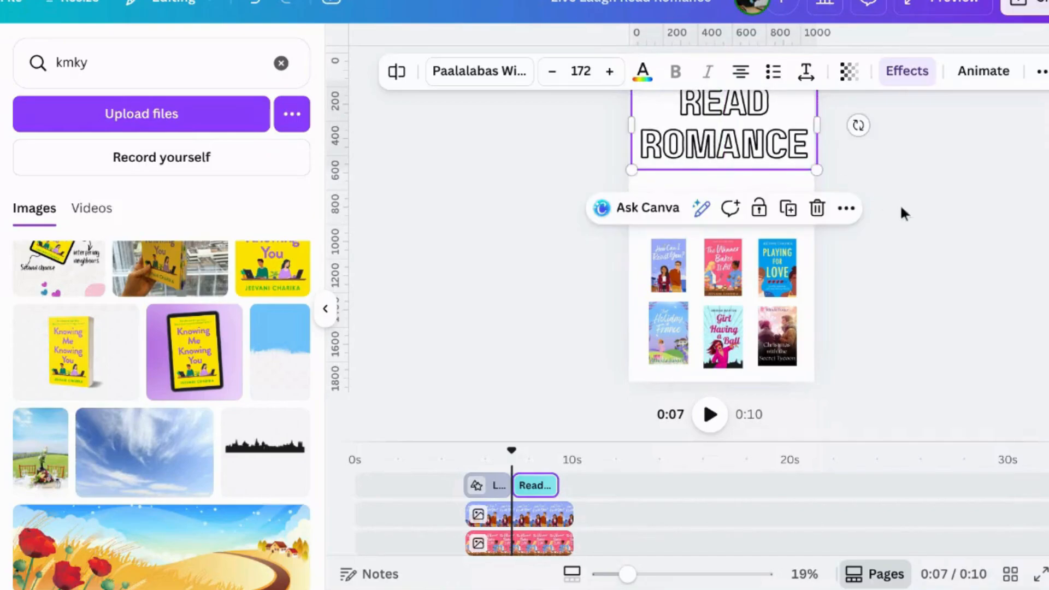
{"action": "left_click", "coordinate": [899, 204]}
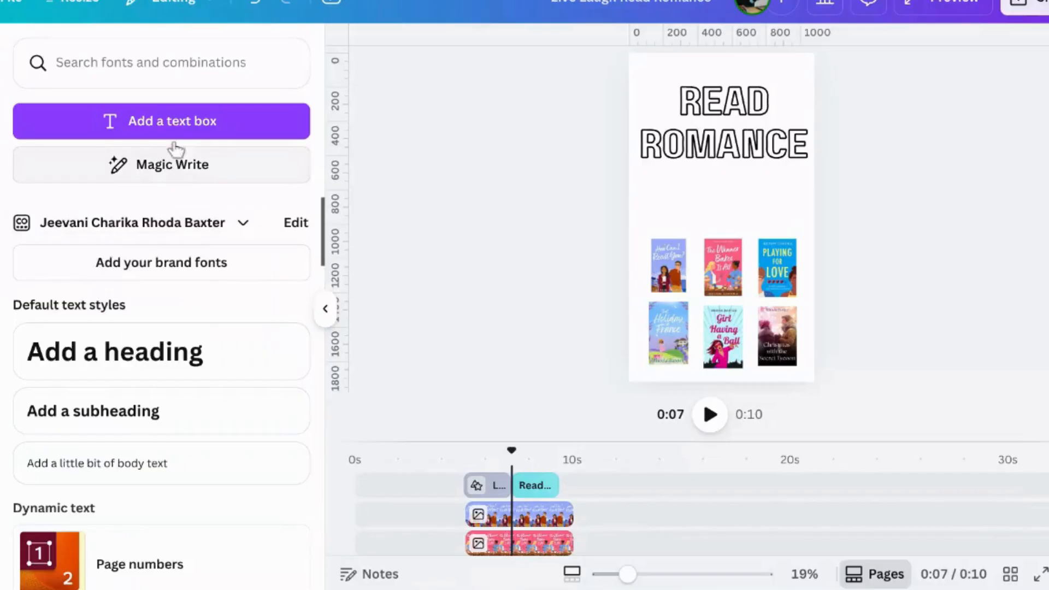
Add a text box reading "#RomFicFeb20" between "Read Romance" and the covers, enlarged to font size 71.9
{"action": "left_click", "coordinate": [198, 121]}
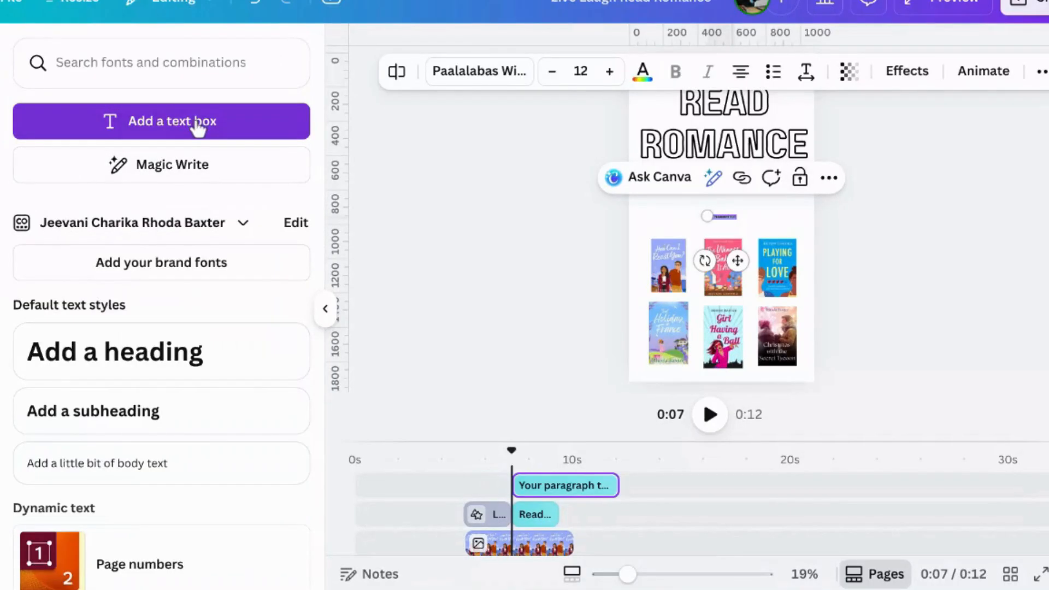
{"action": "left_click", "coordinate": [567, 184]}
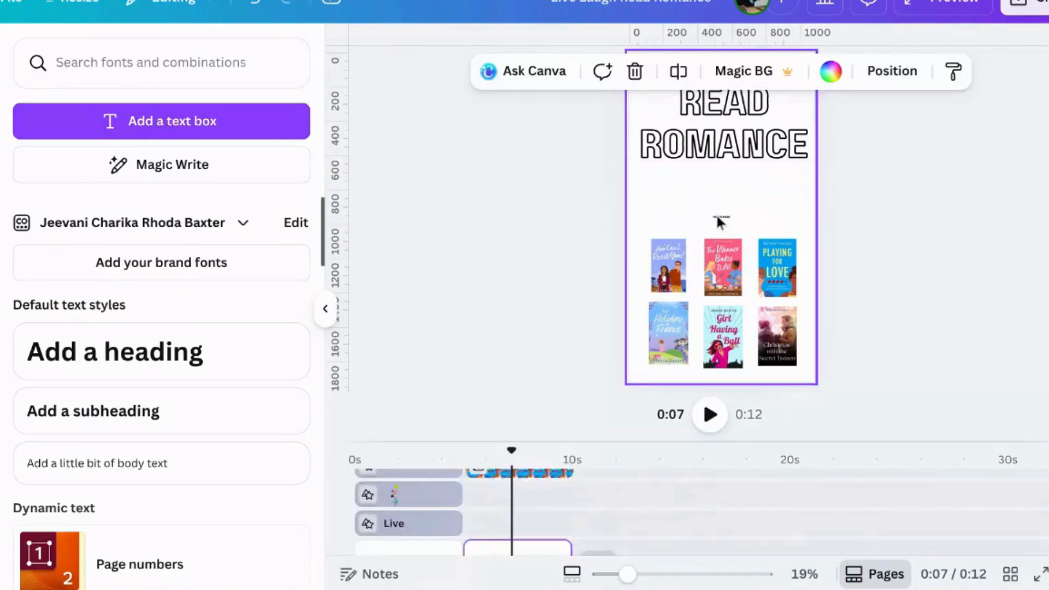
{"action": "left_click", "coordinate": [716, 215]}
{"action": "left_click_drag", "start_coordinate": [713, 215], "coordinate": [628, 201]}
{"action": "left_click", "coordinate": [970, 292]}
{"action": "left_click_drag", "start_coordinate": [720, 213], "coordinate": [758, 188]}
{"action": "left_click", "coordinate": [680, 195]}
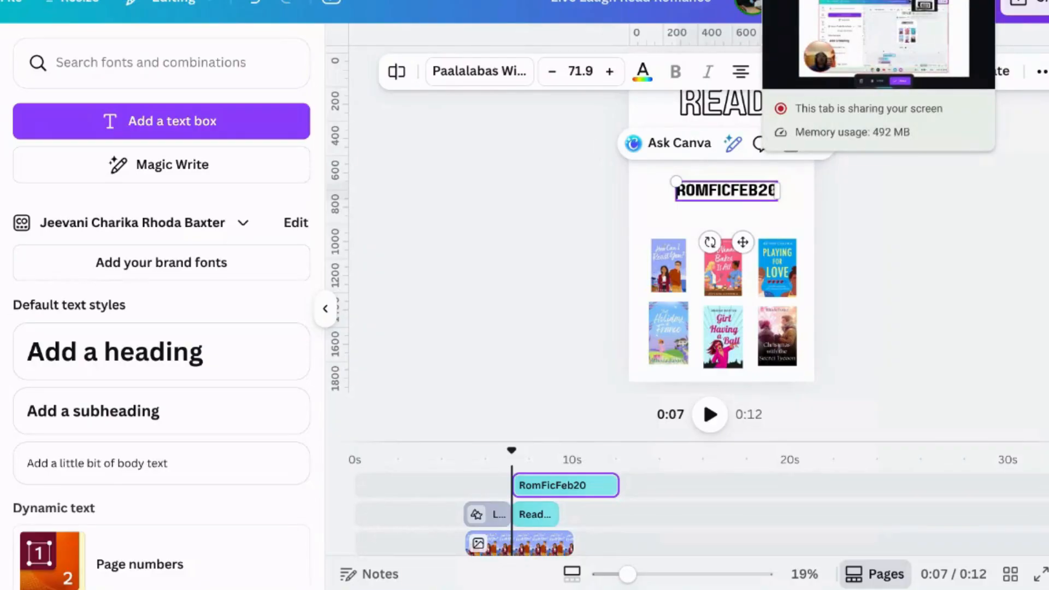
{"action": "type", "text": "#"}
{"action": "left_click", "coordinate": [801, 180]}
Add the leading # to the "RomFicFeb20" text and apply a Background effect in white
{"action": "left_click", "coordinate": [761, 191]}
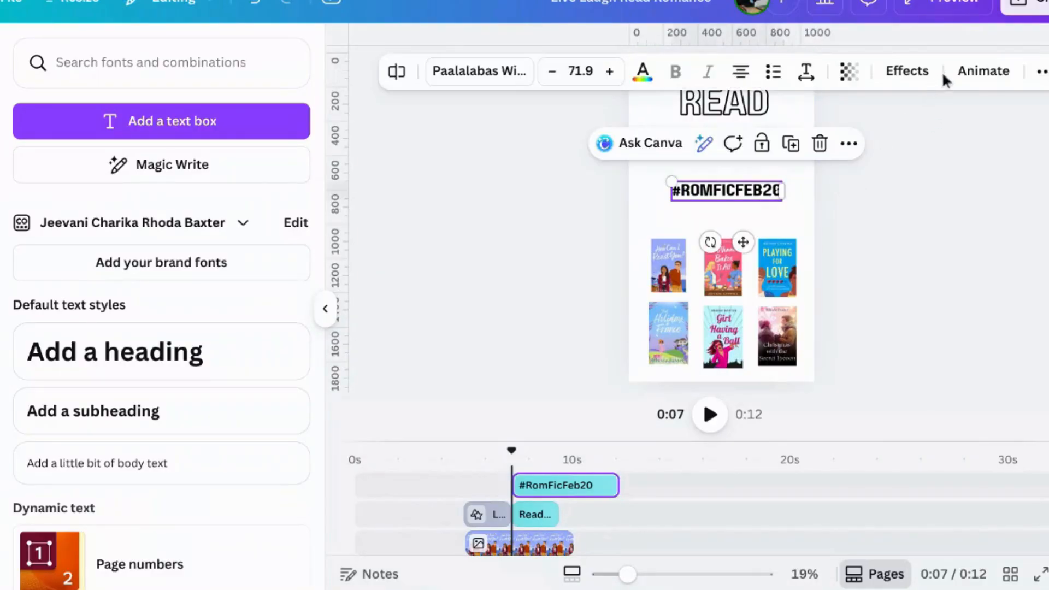
{"action": "left_click", "coordinate": [909, 73]}
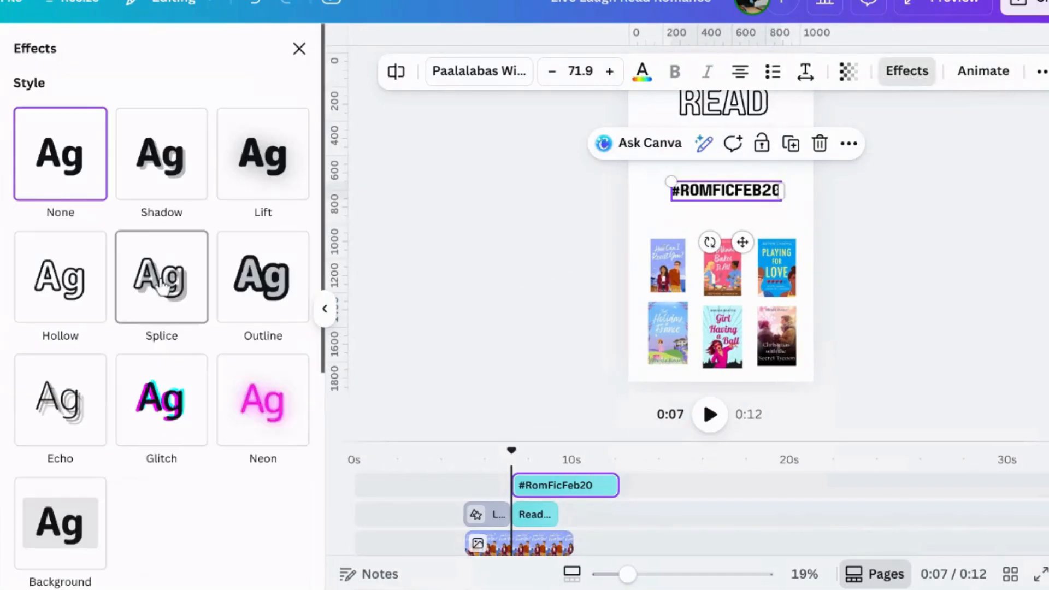
{"action": "scroll", "coordinate": [163, 285], "scroll_direction": "down", "scroll_amount": 5}
{"action": "left_click", "coordinate": [82, 213]}
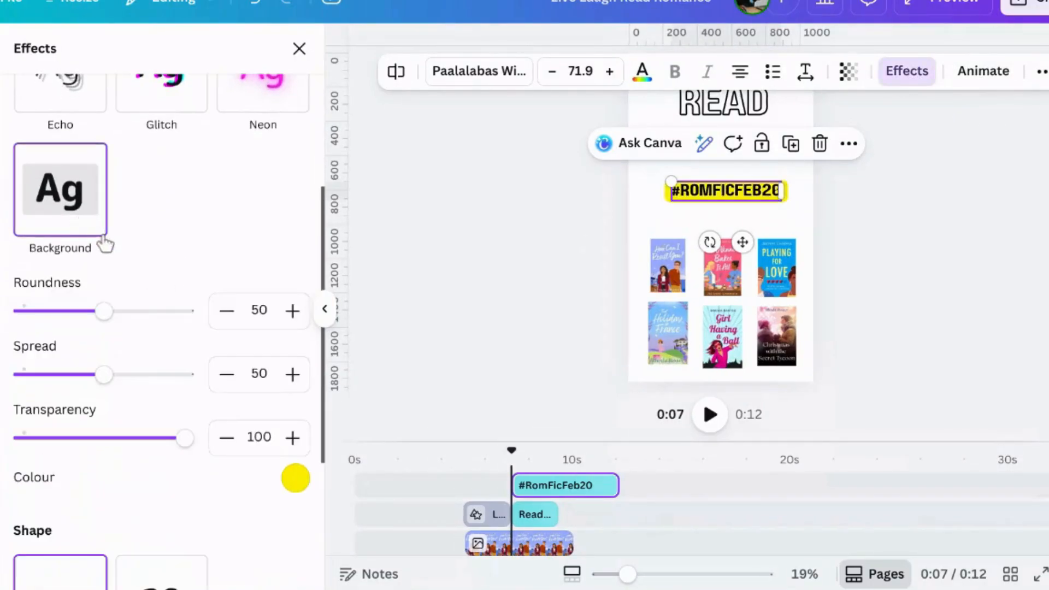
{"action": "left_click", "coordinate": [304, 483]}
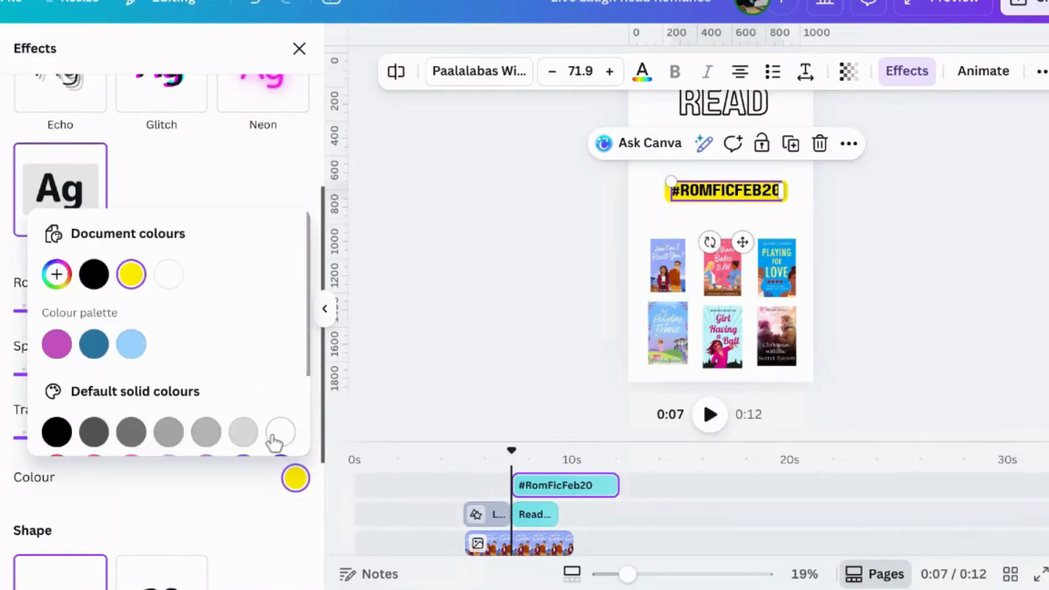
{"action": "left_click", "coordinate": [244, 433]}
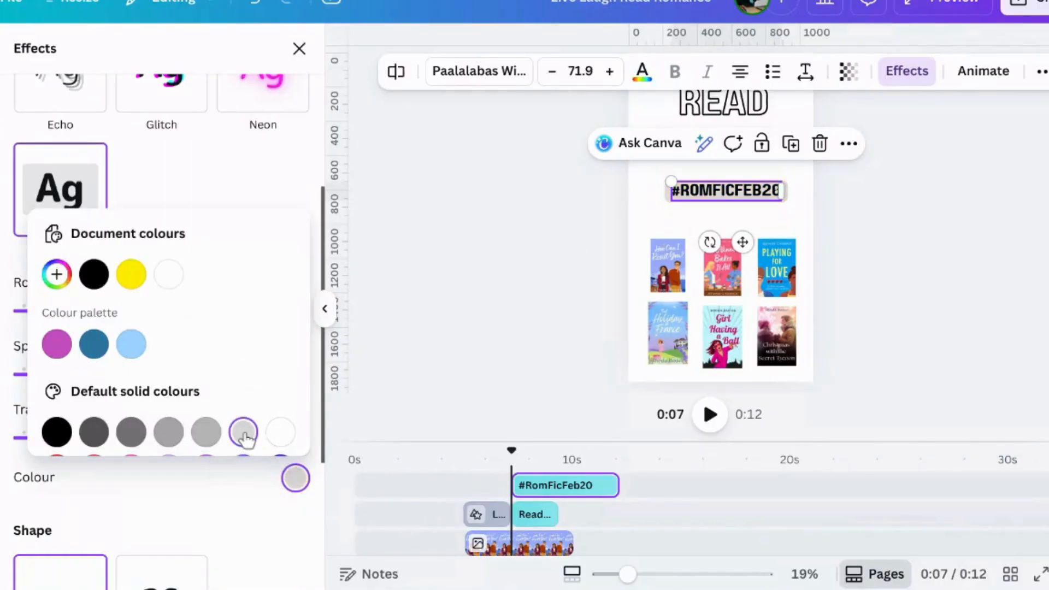
{"action": "left_click", "coordinate": [280, 432]}
{"action": "left_click", "coordinate": [218, 514]}
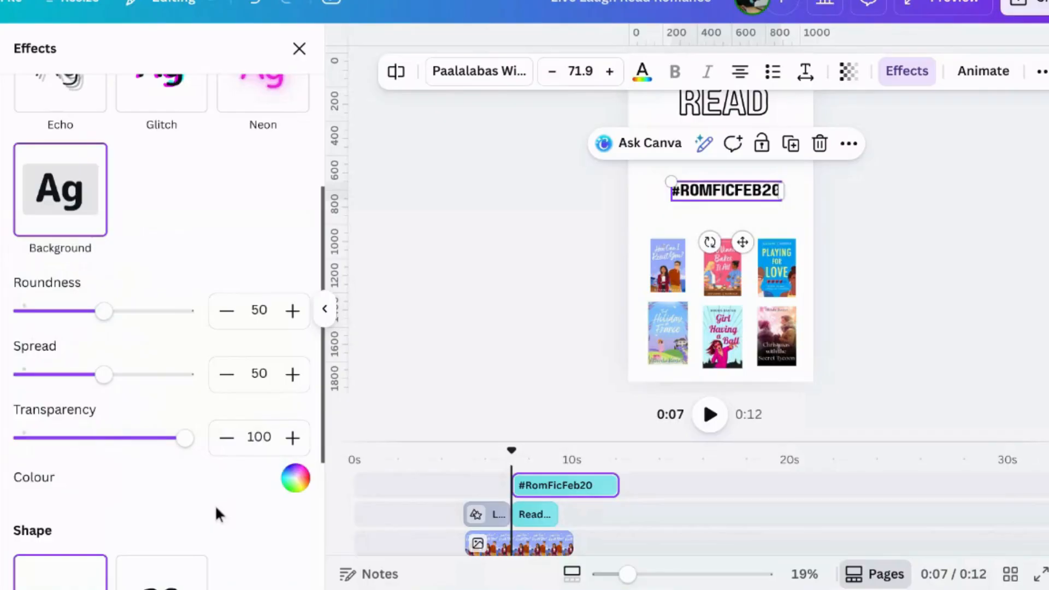
Set the hashtag background's roundness to 62 and its spread to 65
{"action": "mouse_move", "coordinate": [107, 320]}
{"action": "left_mouse_down"}
{"action": "mouse_move", "coordinate": [79, 322]}
{"action": "mouse_move", "coordinate": [125, 322]}
{"action": "left_mouse_up"}
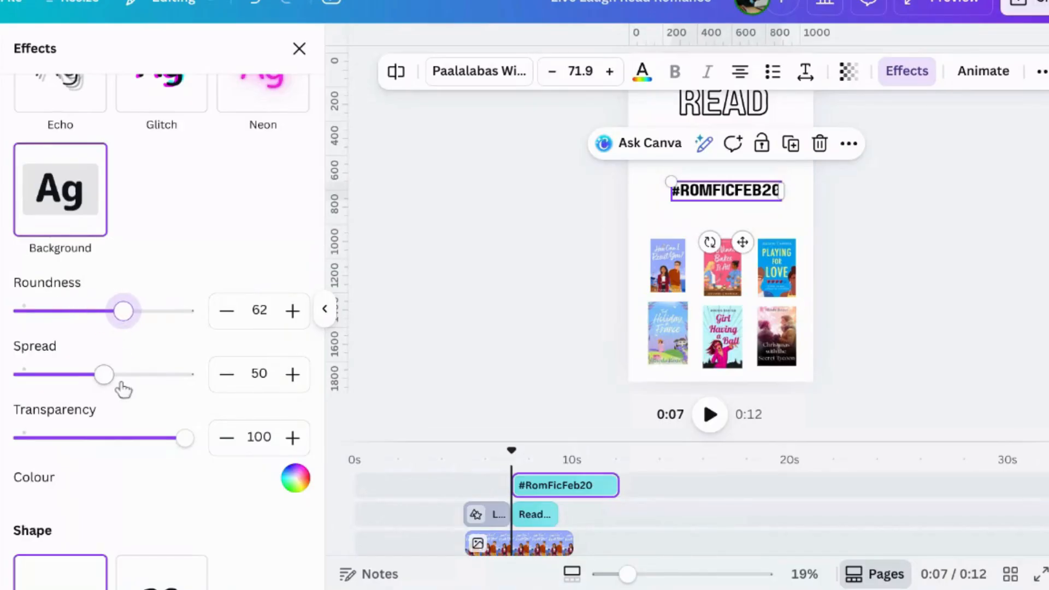
{"action": "left_click_drag", "start_coordinate": [112, 380], "coordinate": [130, 389]}
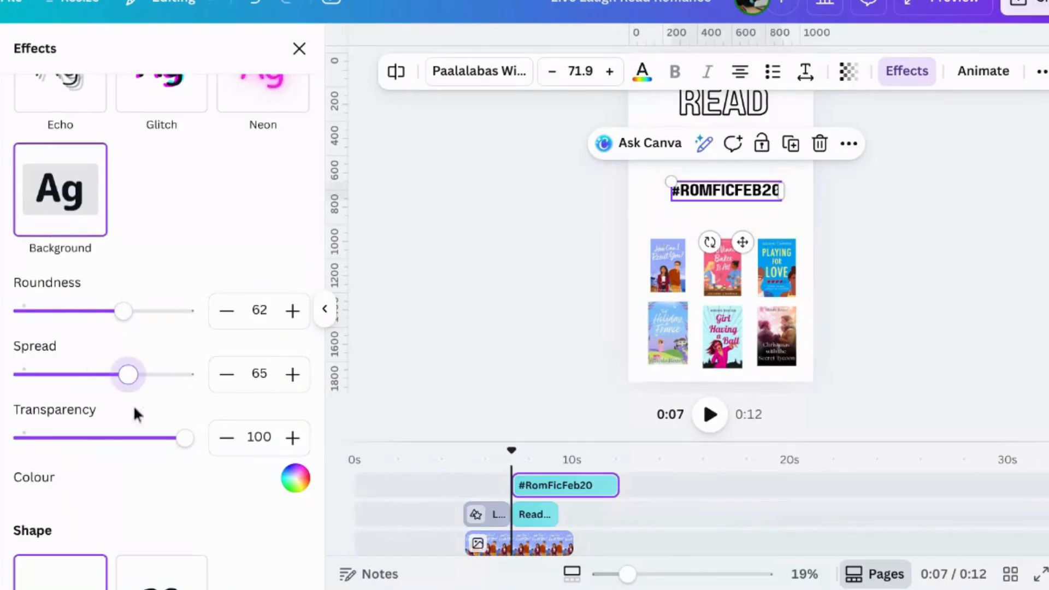
{"action": "left_click", "coordinate": [936, 339]}
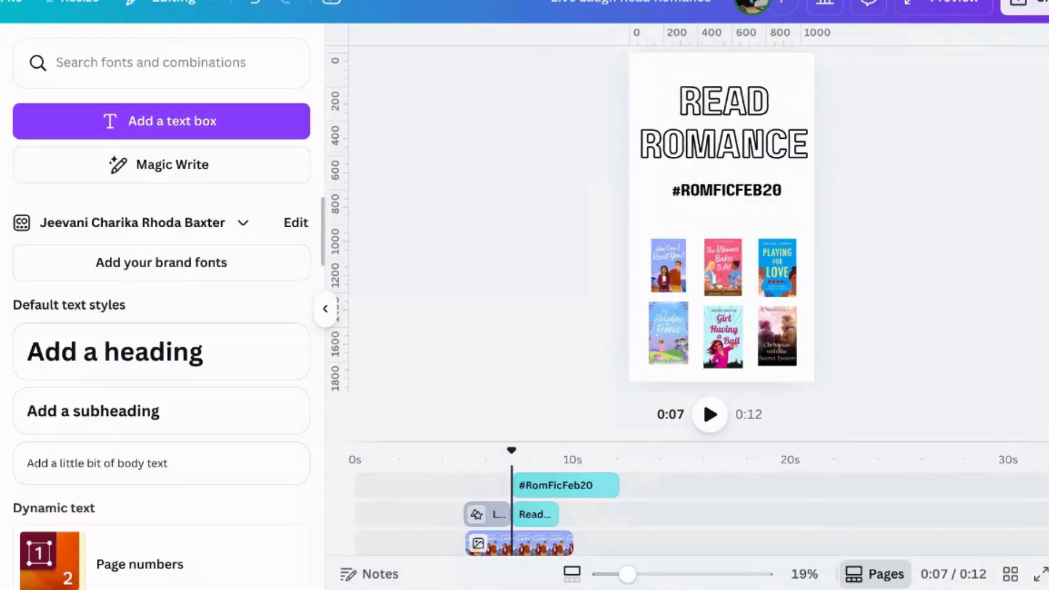
Search the elements for "falling hearts" and filter the graphics to vertical, free ones
{"action": "left_click", "coordinate": [717, 66]}
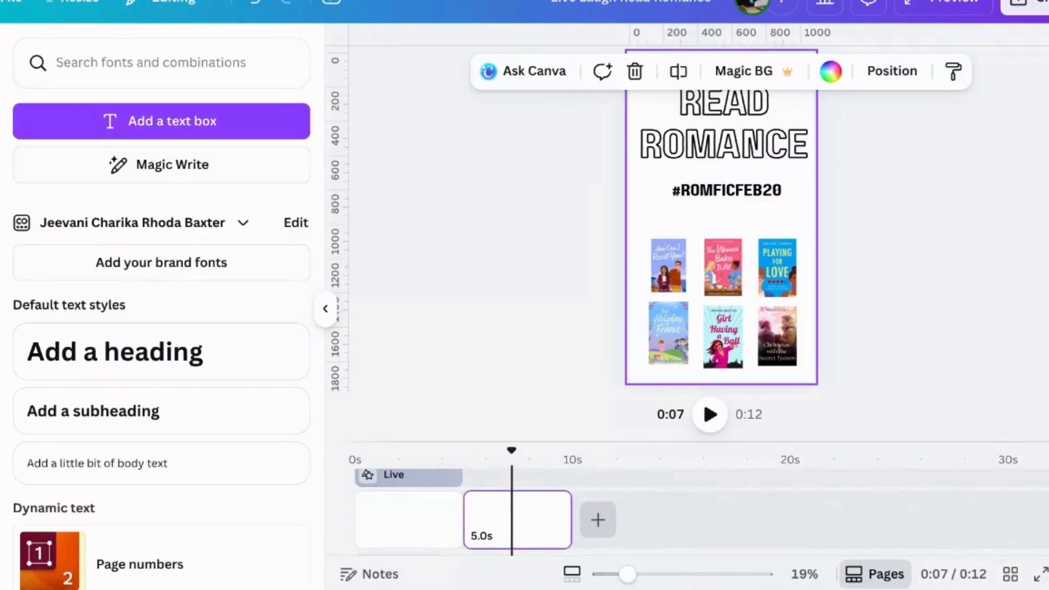
{"action": "left_click", "coordinate": [181, 101]}
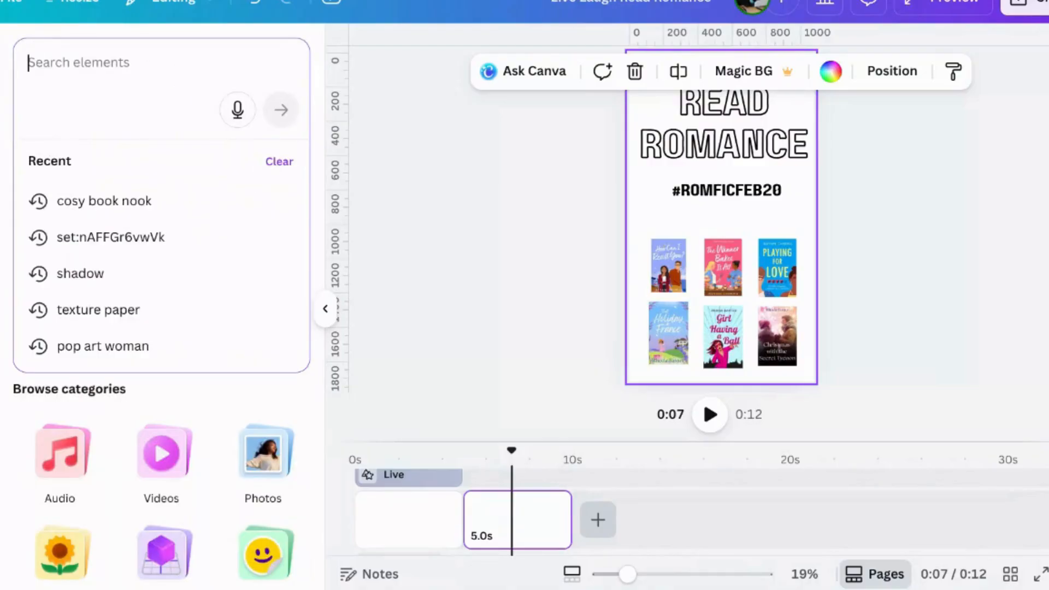
{"action": "type", "text": "falling hearts"}
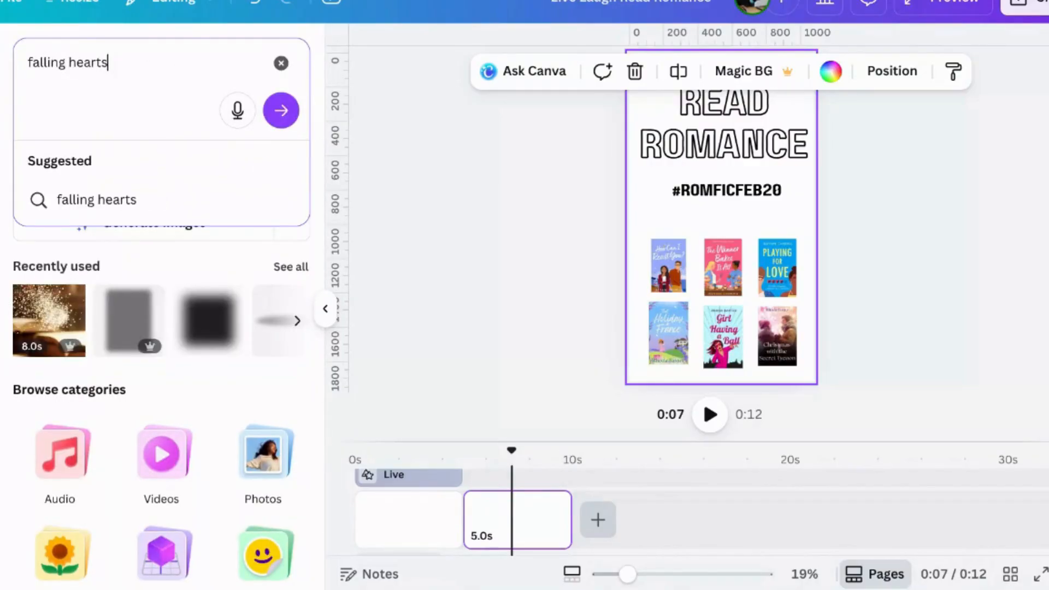
{"action": "key", "text": "Return"}
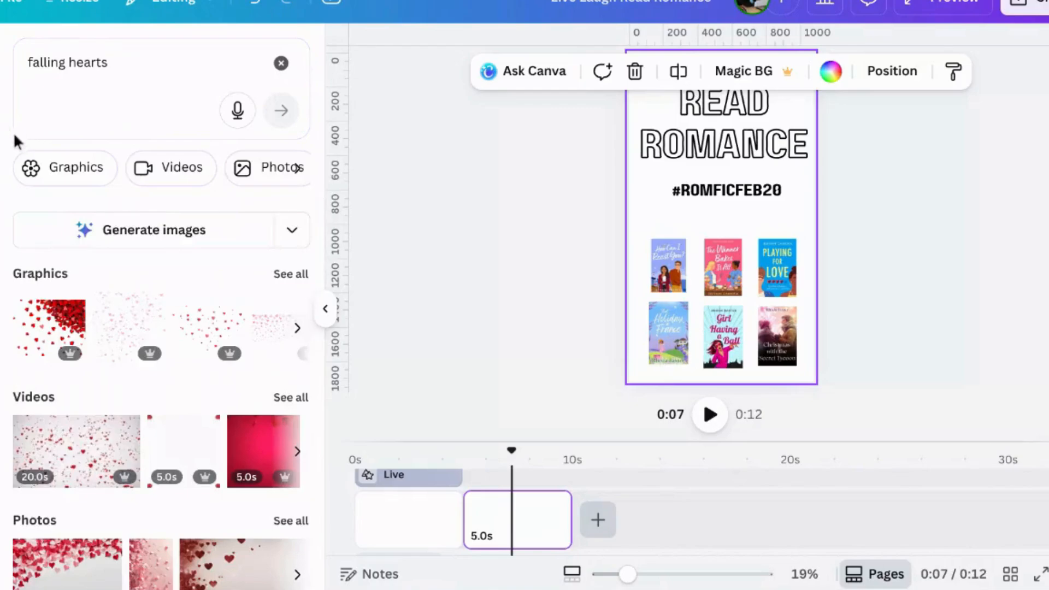
{"action": "left_click", "coordinate": [302, 288]}
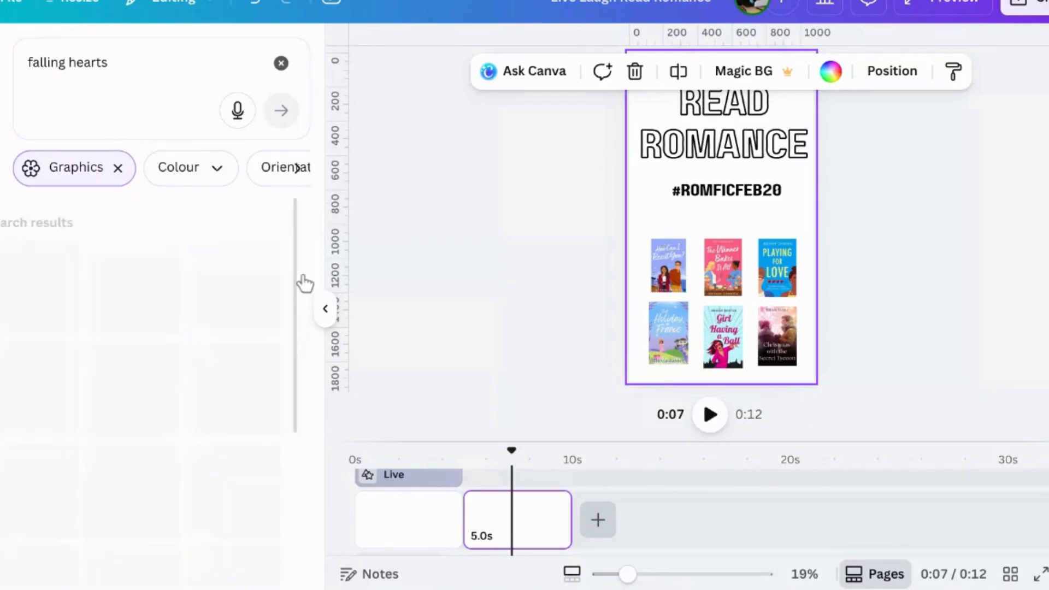
{"action": "left_click", "coordinate": [295, 169]}
{"action": "left_click", "coordinate": [130, 172]}
{"action": "left_click", "coordinate": [82, 244]}
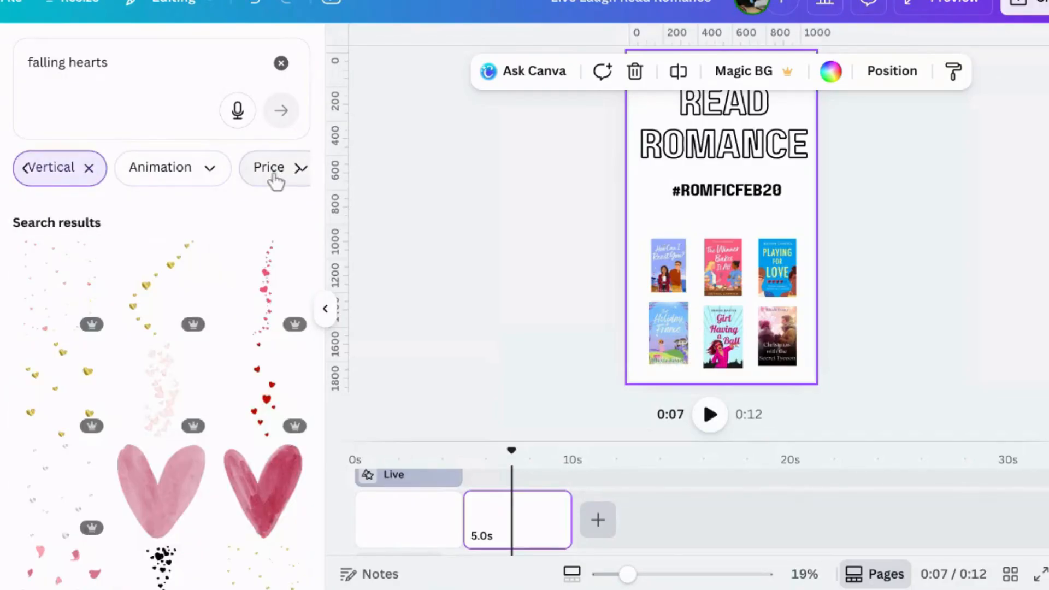
{"action": "left_click", "coordinate": [276, 175]}
{"action": "left_click", "coordinate": [35, 220]}
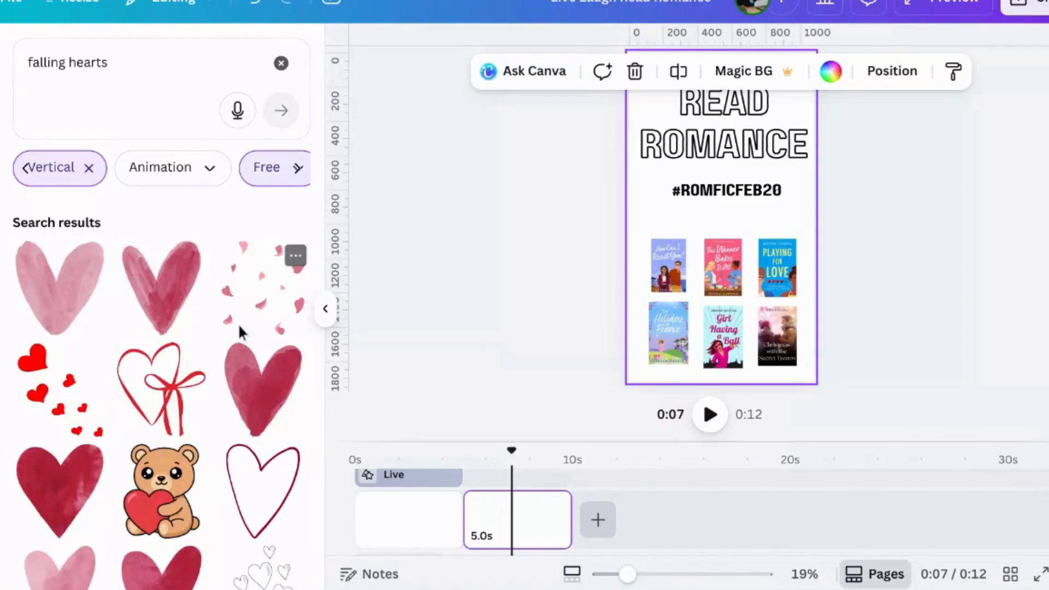
Try a floating graphic of hearts in red circles, filter the results to animated graphics, and delete the trial graphic from the page
{"action": "left_click", "coordinate": [238, 322]}
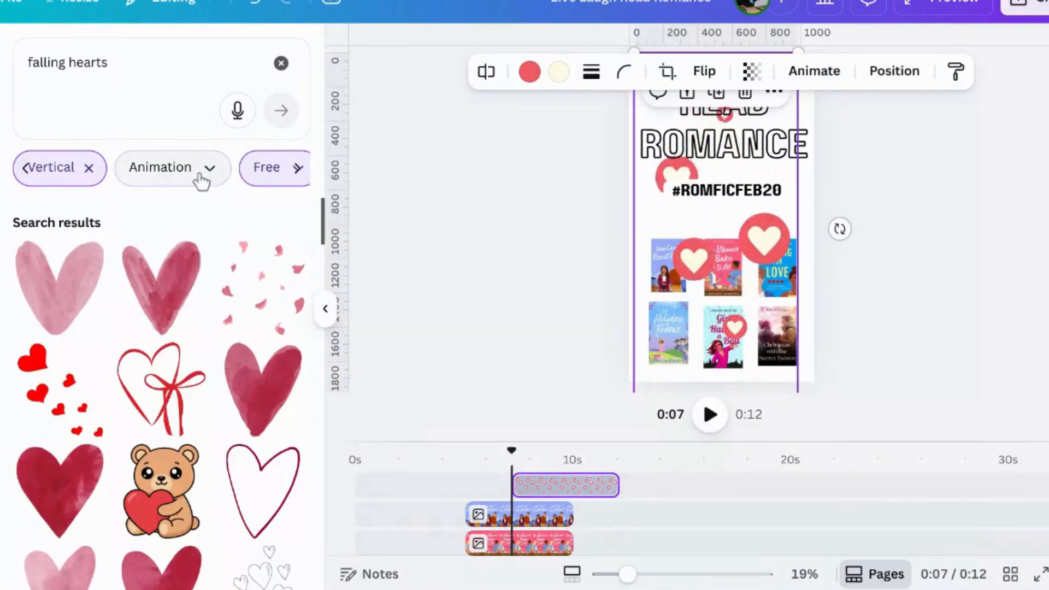
{"action": "left_click", "coordinate": [199, 180]}
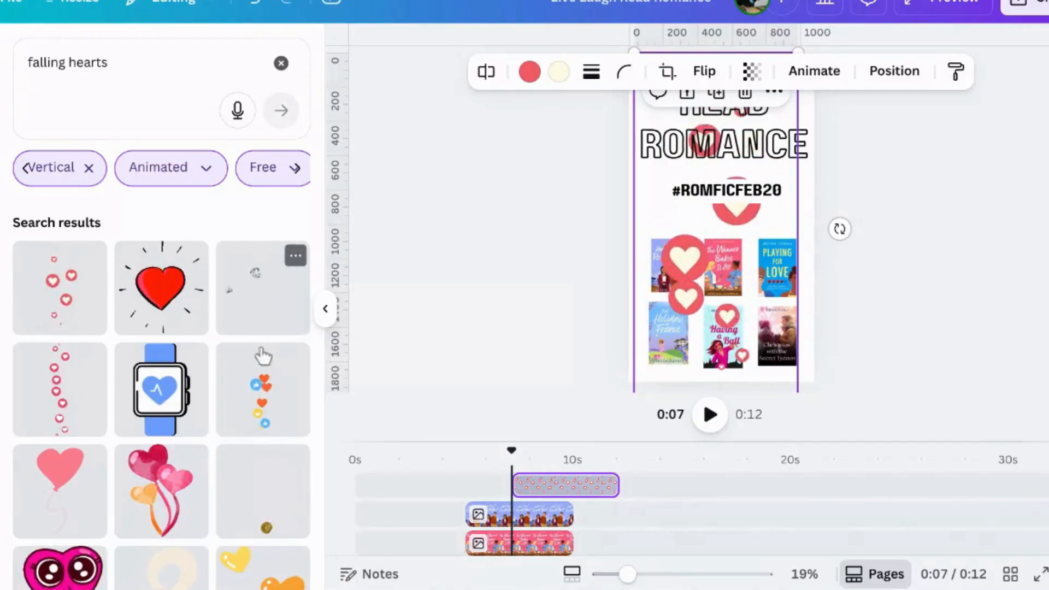
{"action": "scroll", "coordinate": [256, 404], "scroll_direction": "down", "scroll_amount": 4}
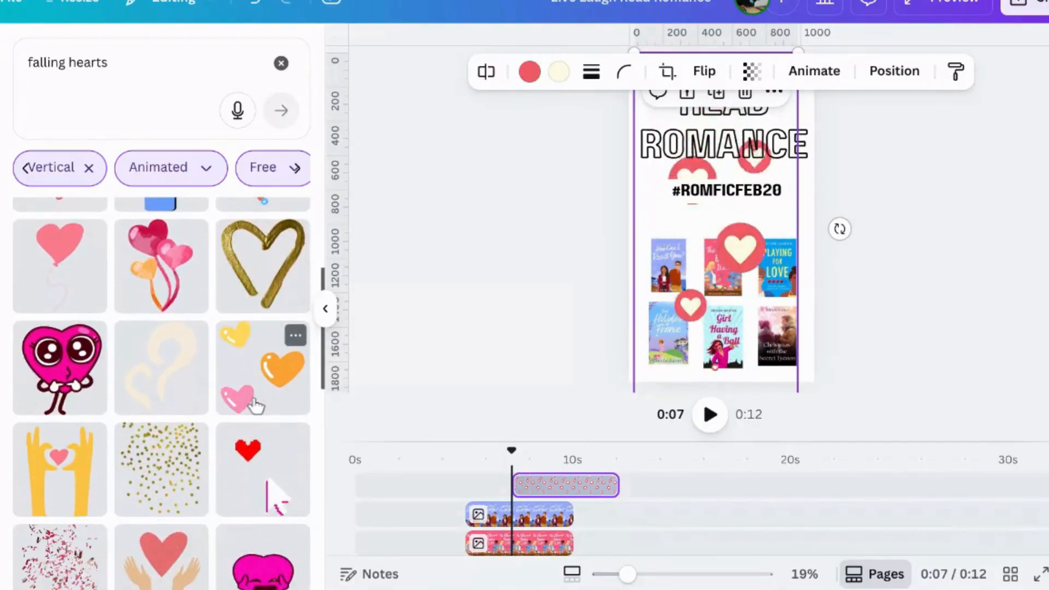
{"action": "scroll", "coordinate": [256, 406], "scroll_direction": "down", "scroll_amount": 4}
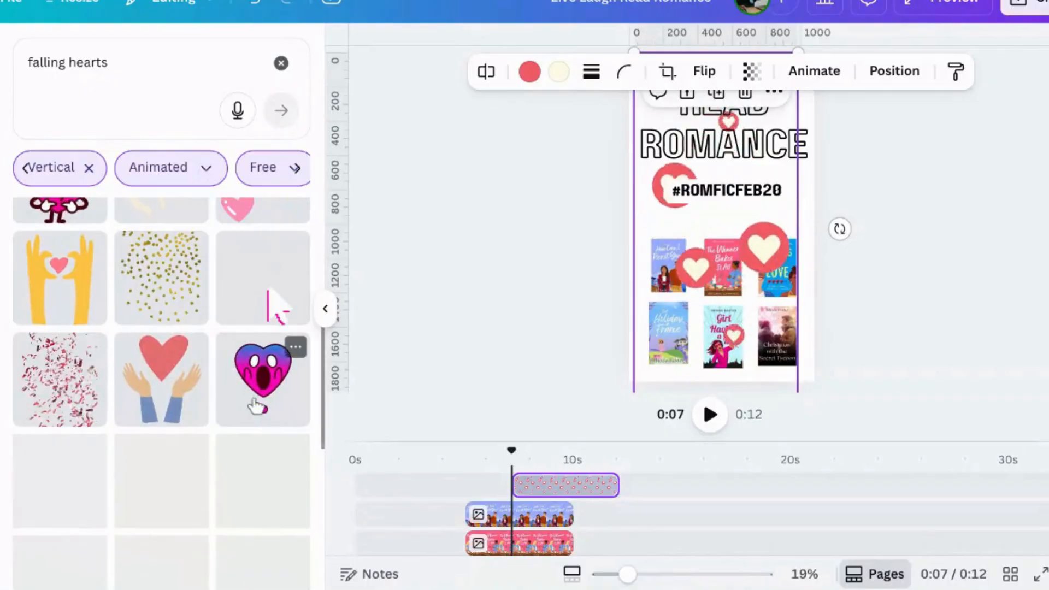
{"action": "key", "text": "Delete"}
Add the animated yellow, orange and pink hearts graphic and size it to about 919 by 1015 px over the page
{"action": "scroll", "coordinate": [268, 383], "scroll_direction": "up", "scroll_amount": 5}
{"action": "scroll", "coordinate": [278, 354], "scroll_direction": "down", "scroll_amount": 2}
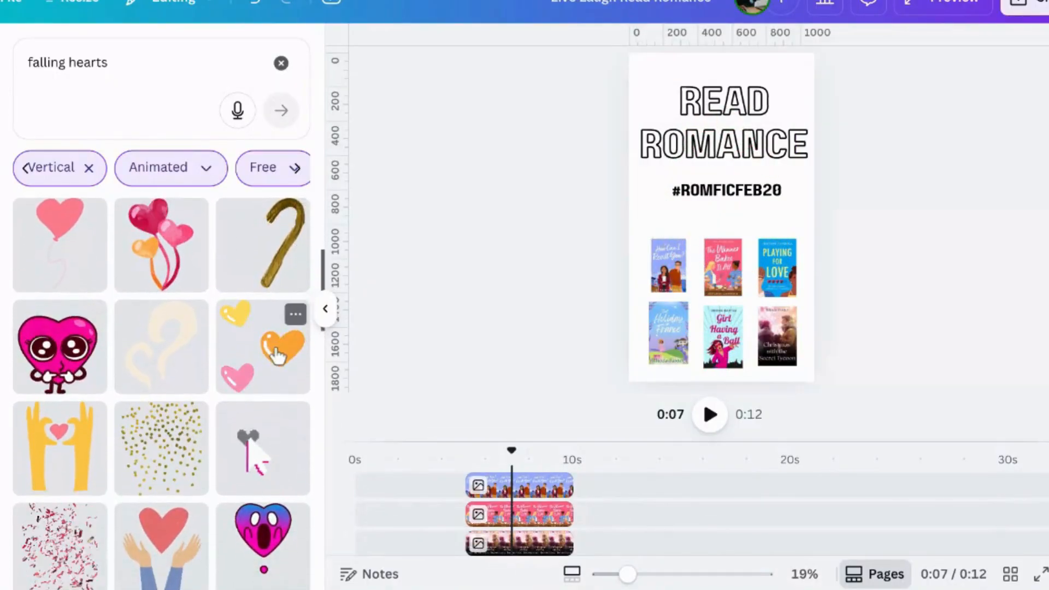
{"action": "left_click", "coordinate": [279, 355]}
{"action": "left_click_drag", "start_coordinate": [793, 137], "coordinate": [801, 117]}
{"action": "left_click", "coordinate": [916, 179]}
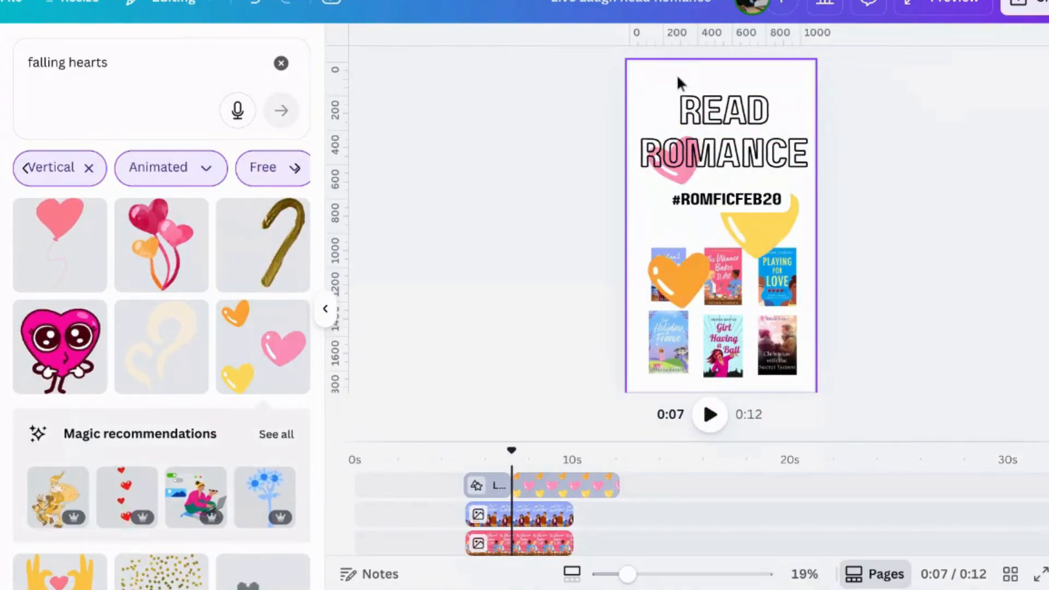
Try a solid lilac and a warm pink gradient as the second page's background colour
{"action": "left_click", "coordinate": [677, 78]}
{"action": "left_click", "coordinate": [829, 72]}
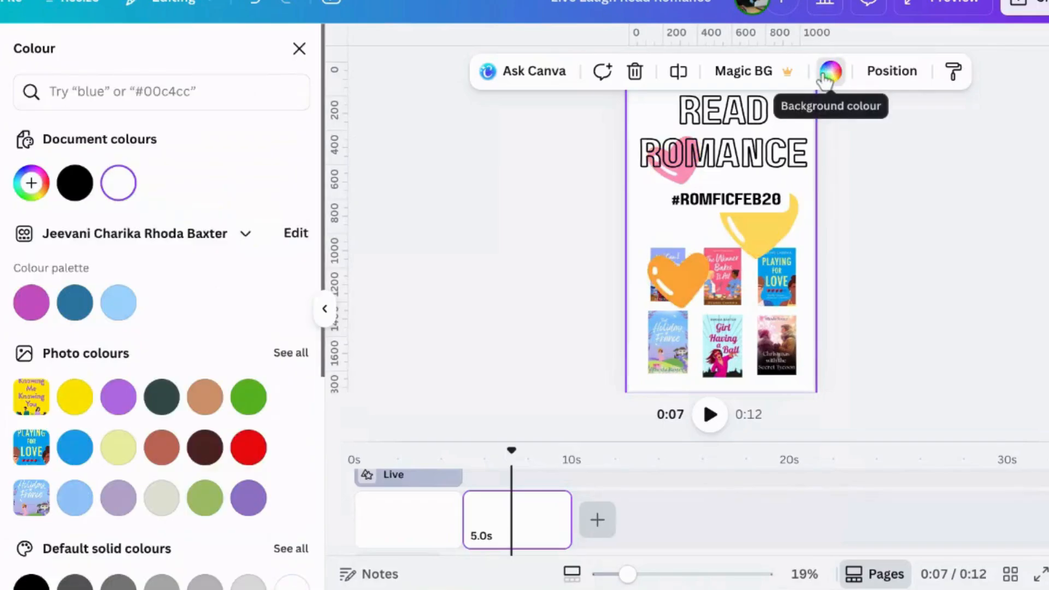
{"action": "scroll", "coordinate": [206, 383], "scroll_direction": "down", "scroll_amount": 3}
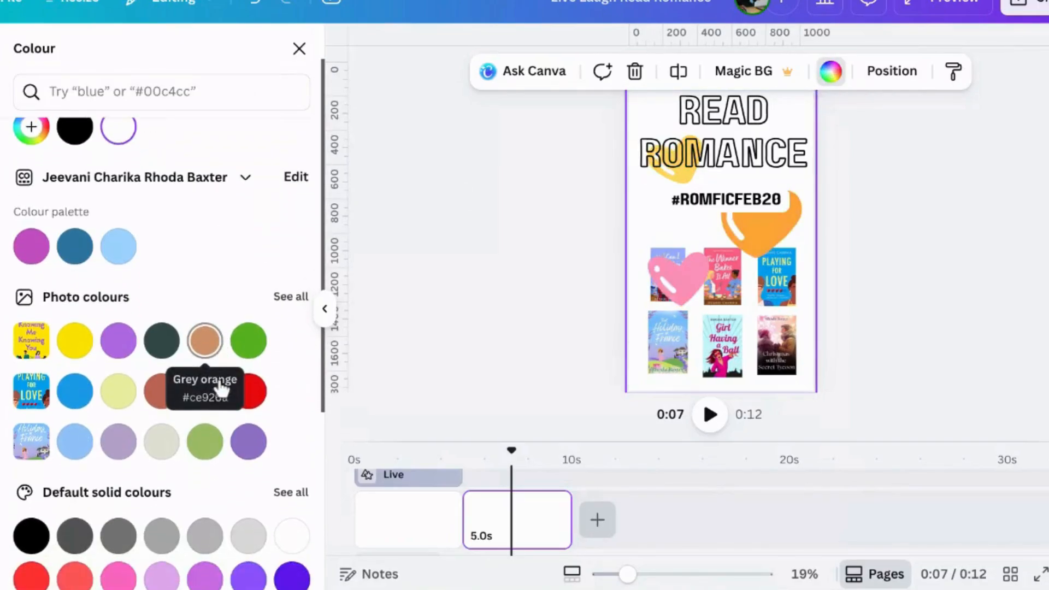
{"action": "left_click", "coordinate": [160, 463]}
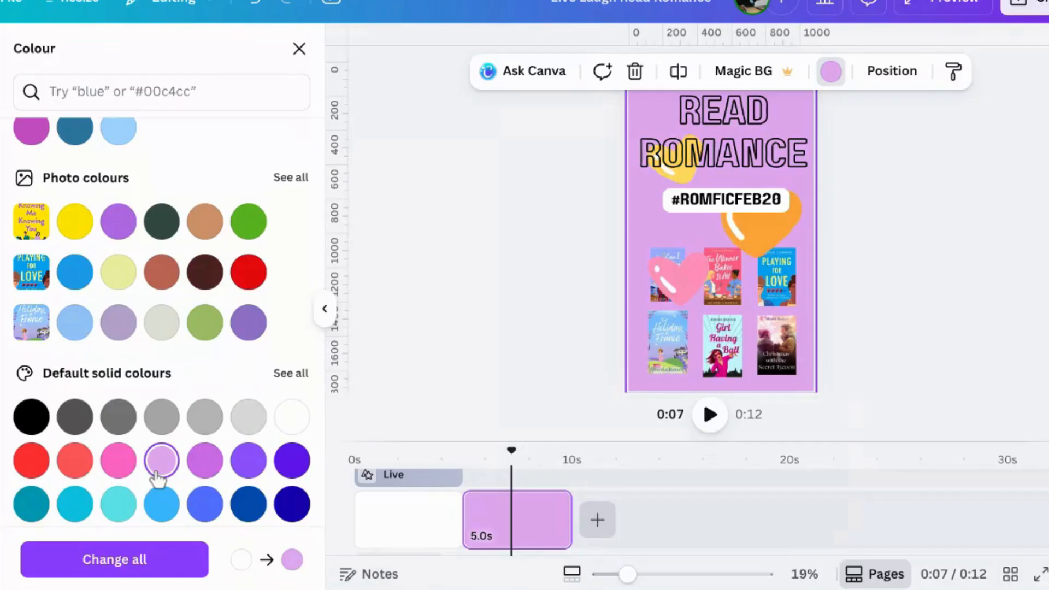
{"action": "scroll", "coordinate": [158, 478], "scroll_direction": "down", "scroll_amount": 3}
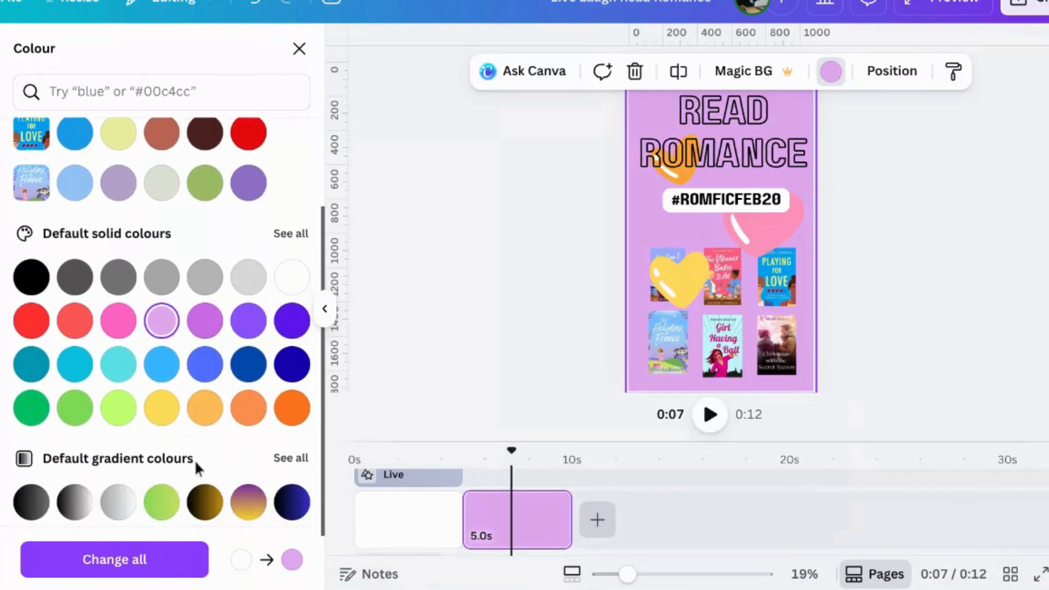
{"action": "left_click", "coordinate": [291, 458]}
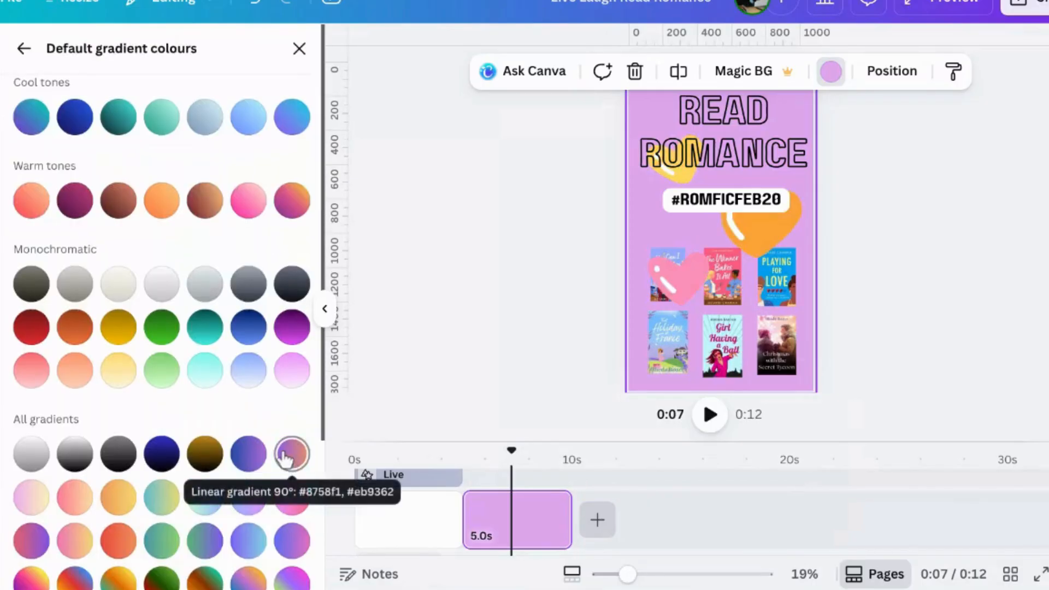
{"action": "left_click", "coordinate": [248, 210]}
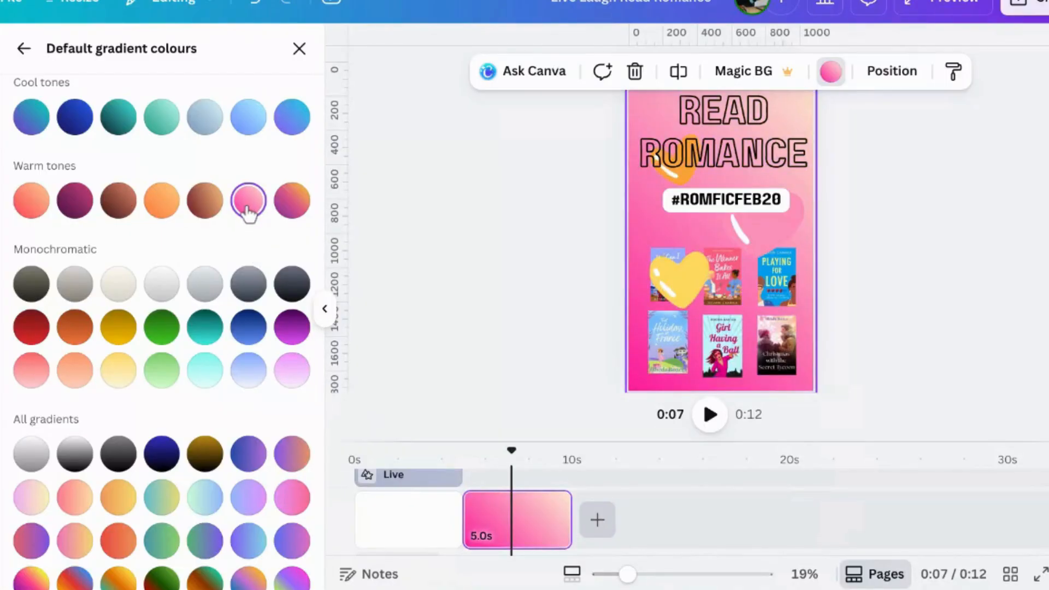
Try the violet-to-pink gradient, and set the page background to the pale pink-violet monochromatic gradient
{"action": "scroll", "coordinate": [247, 214], "scroll_direction": "down", "scroll_amount": 3}
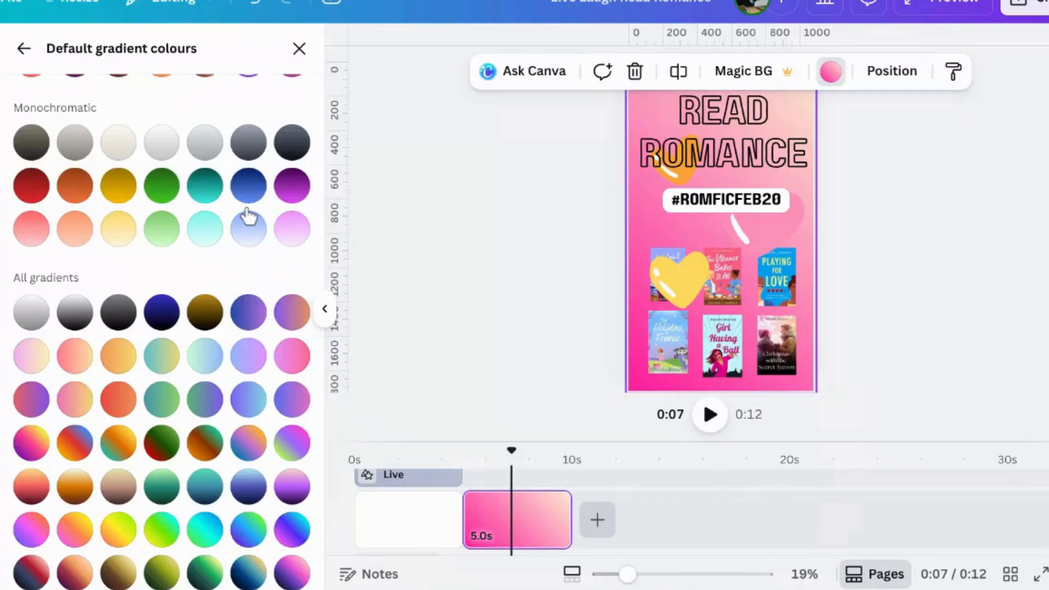
{"action": "scroll", "coordinate": [247, 214], "scroll_direction": "down", "scroll_amount": 1}
{"action": "left_click", "coordinate": [293, 291]}
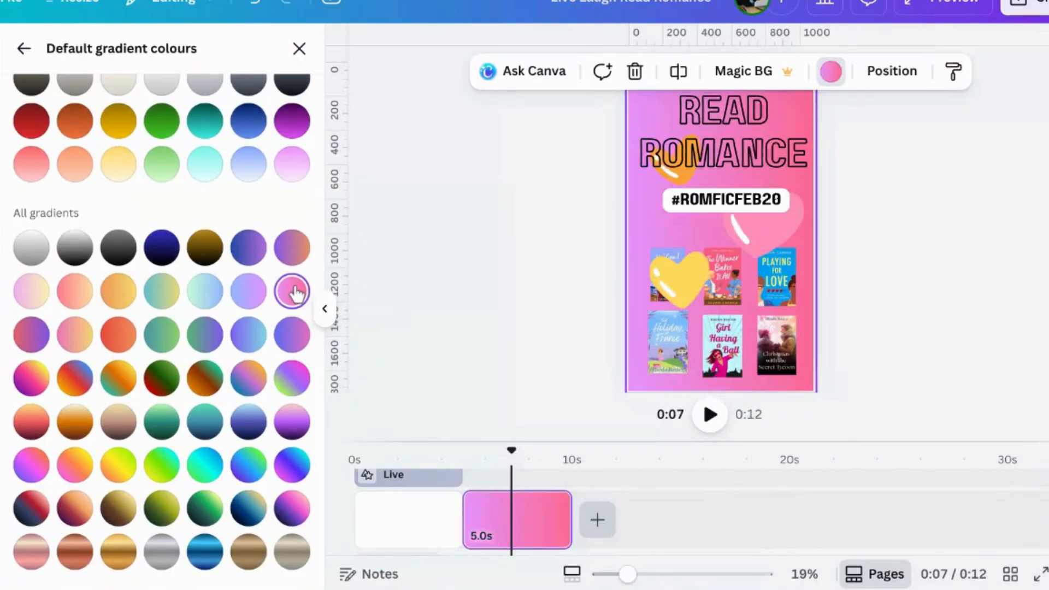
{"action": "left_click", "coordinate": [293, 169]}
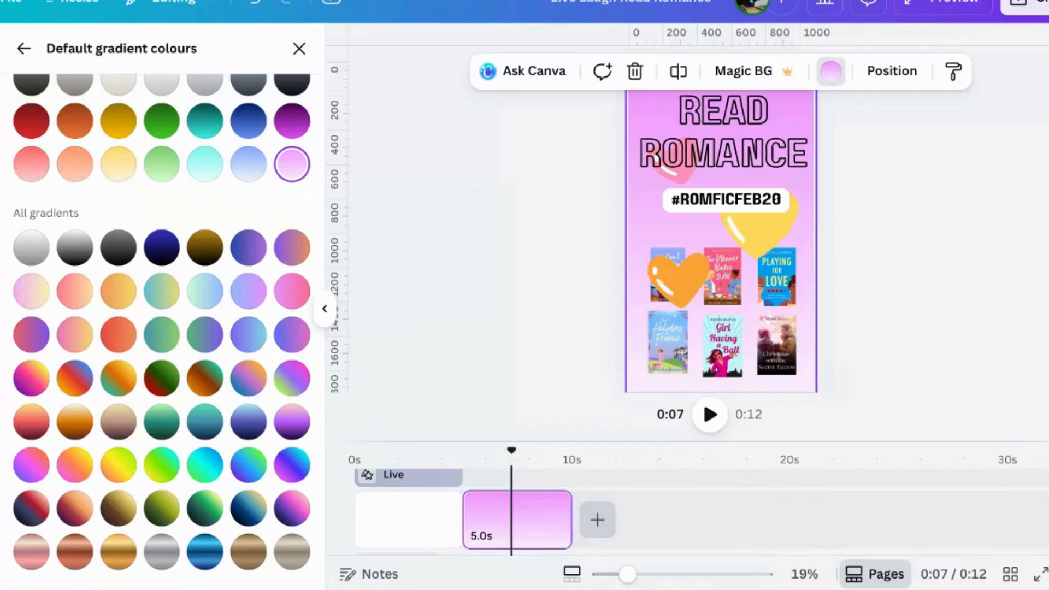
{"action": "left_click", "coordinate": [912, 216]}
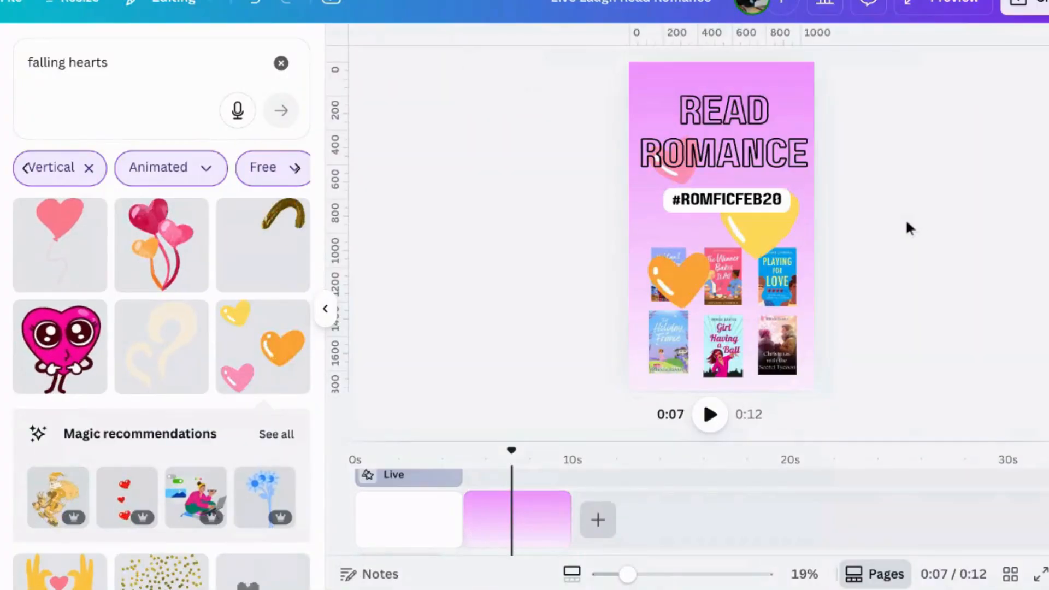
Move the animated hearts graphic down the layer order, below the book covers and all the text groups
{"action": "left_click", "coordinate": [726, 246]}
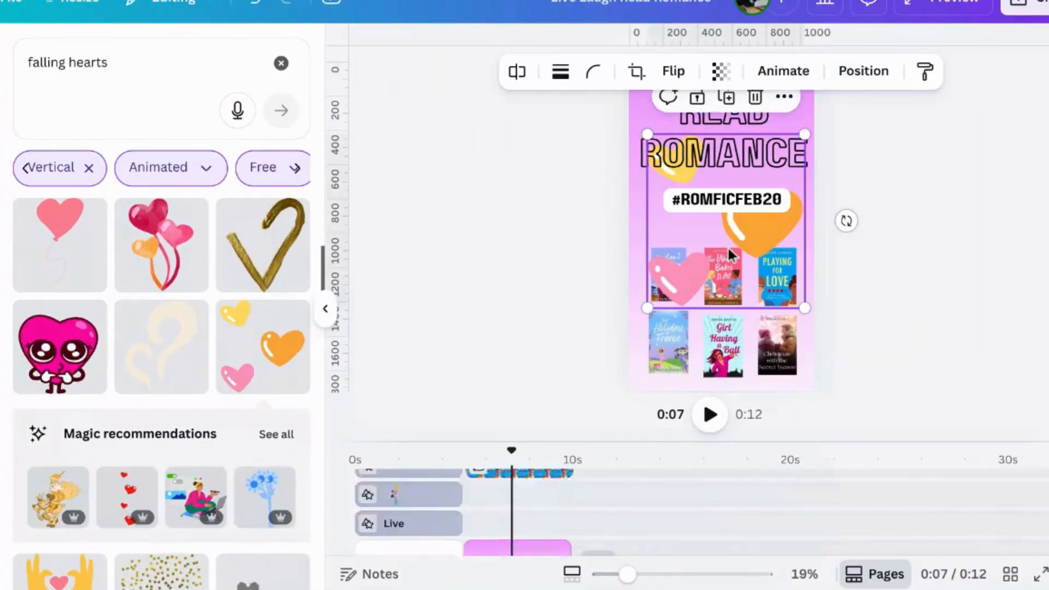
{"action": "left_click", "coordinate": [849, 72]}
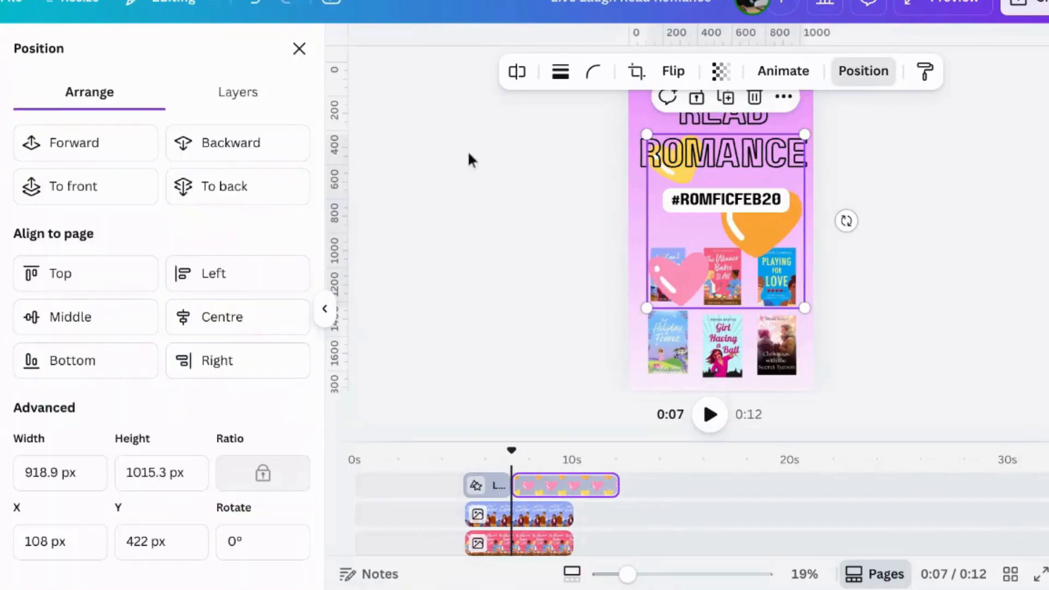
{"action": "left_click", "coordinate": [238, 94]}
{"action": "left_click_drag", "start_coordinate": [164, 327], "coordinate": [166, 537]}
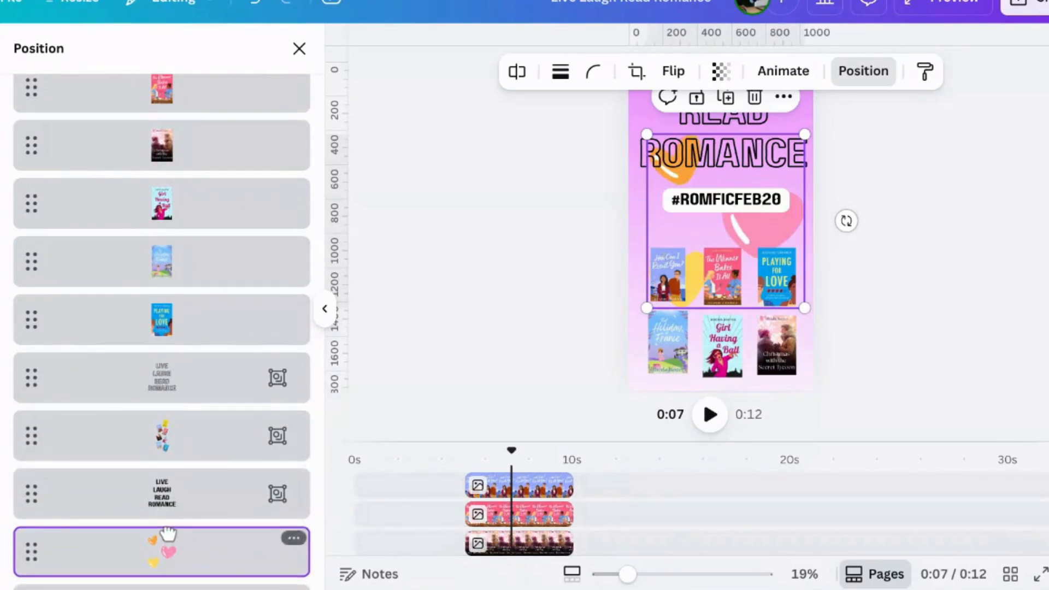
Make the animated hearts graphic on the second page semi-transparent
{"action": "left_click", "coordinate": [721, 72]}
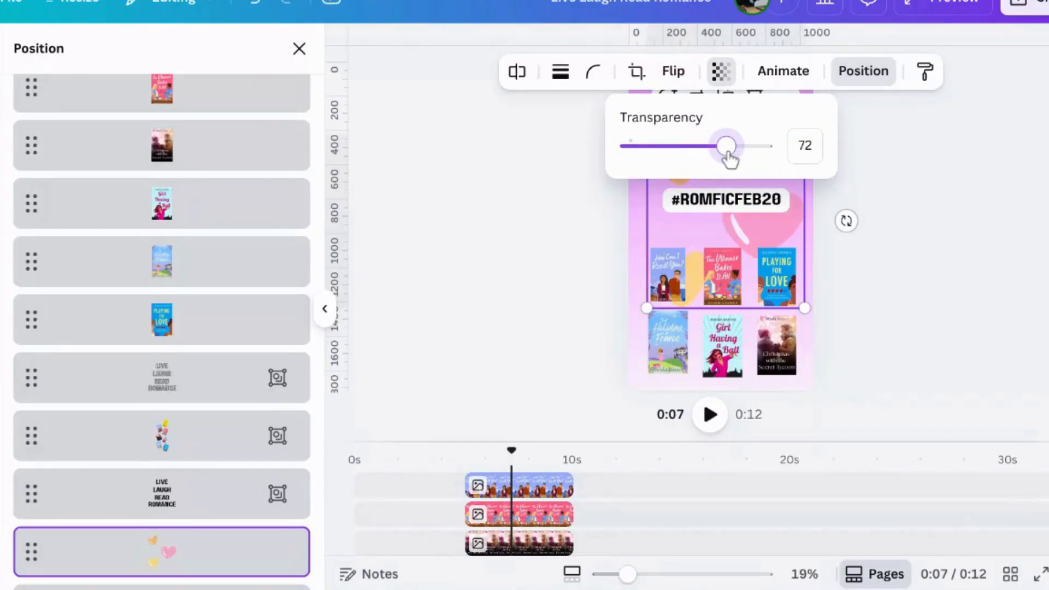
{"action": "left_click", "coordinate": [1045, 291]}
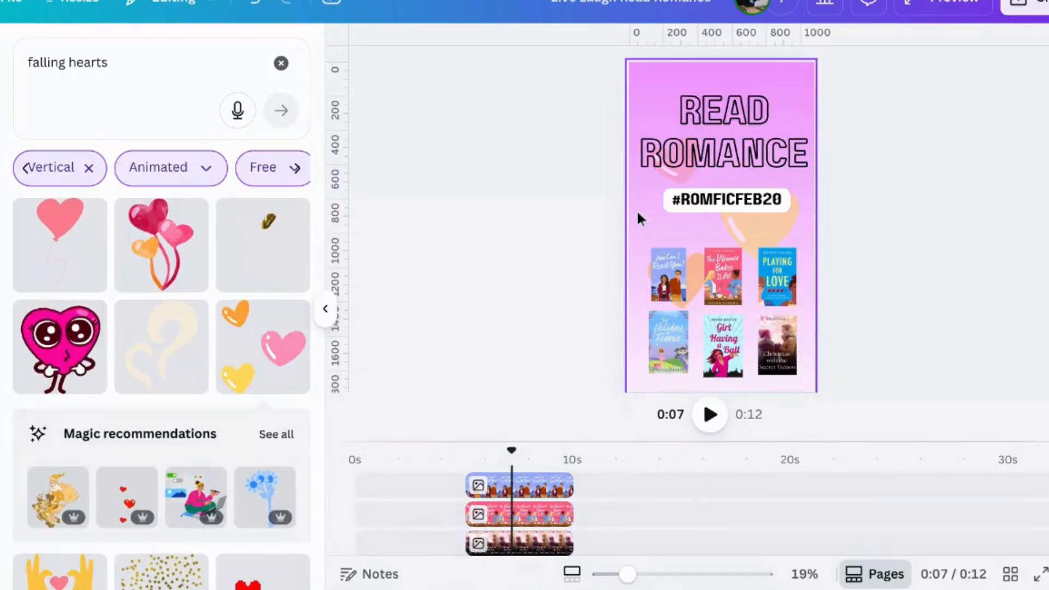
Set the first page's background to the pink-violet gradient from the document colours
{"action": "scroll", "coordinate": [395, 513], "scroll_direction": "down", "scroll_amount": 5}
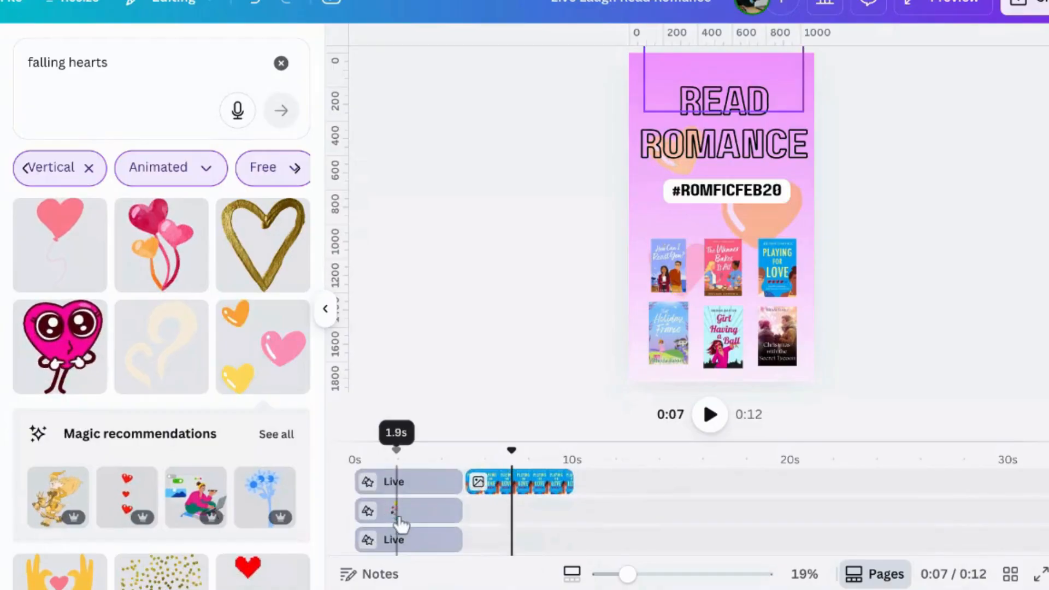
{"action": "left_click", "coordinate": [408, 513]}
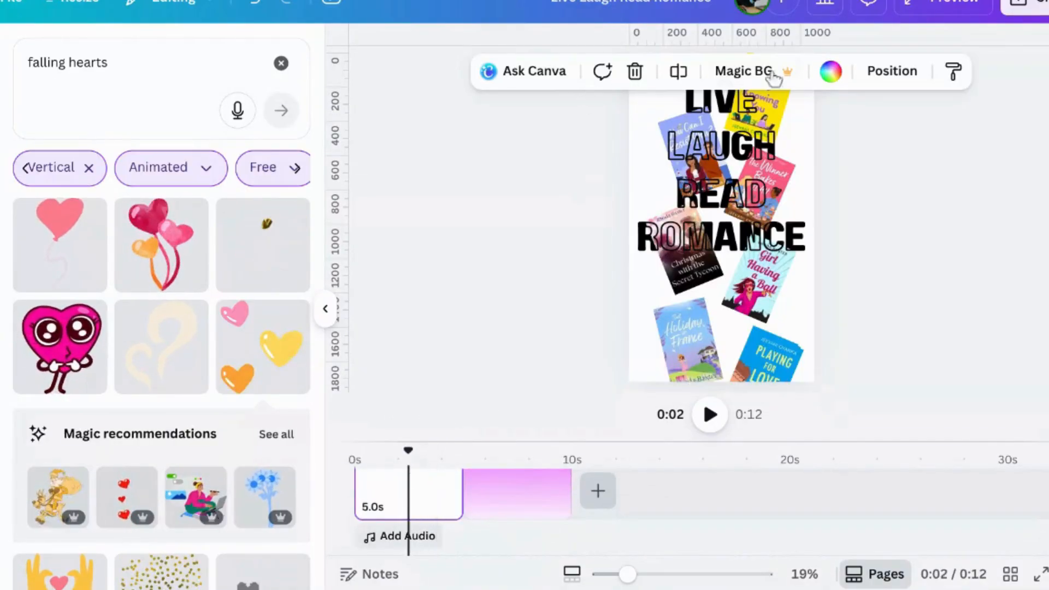
{"action": "left_click", "coordinate": [830, 71]}
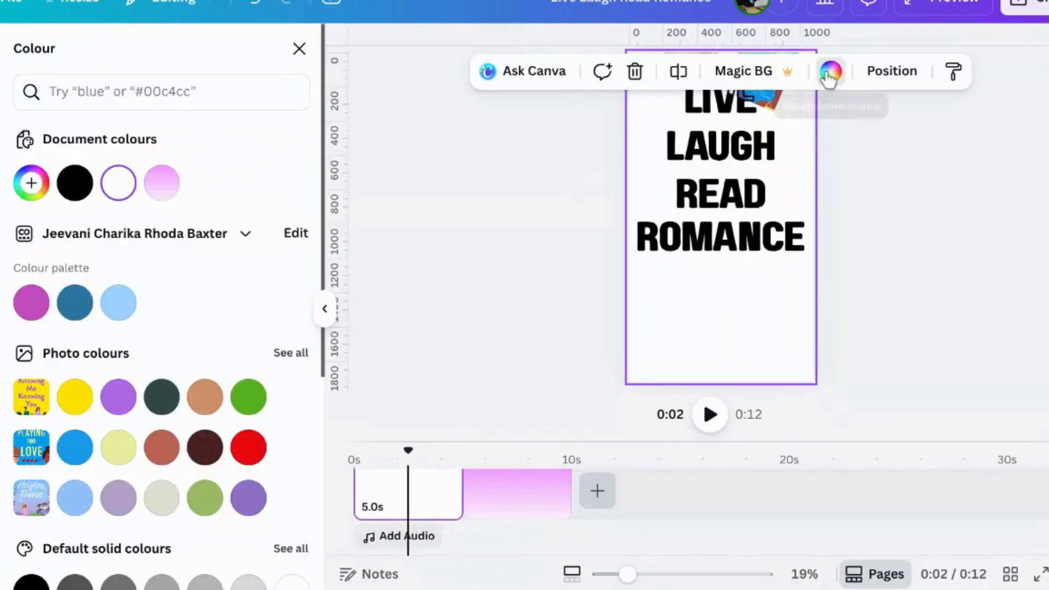
{"action": "left_click", "coordinate": [161, 186]}
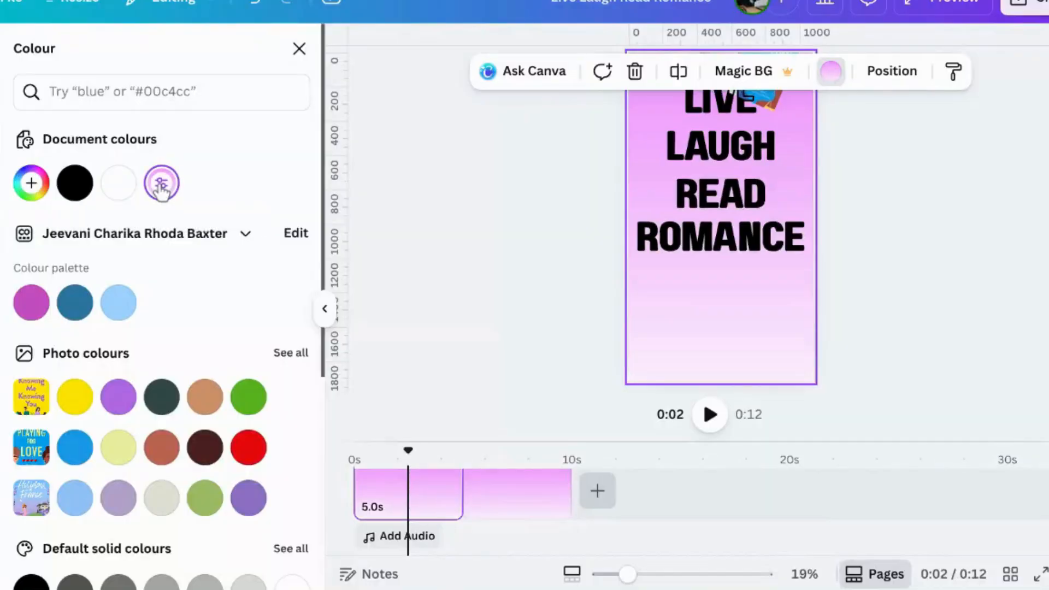
Copy the second page's animated hearts graphic and place the copy over the first page, from 0 to 5 seconds
{"action": "left_click", "coordinate": [525, 513]}
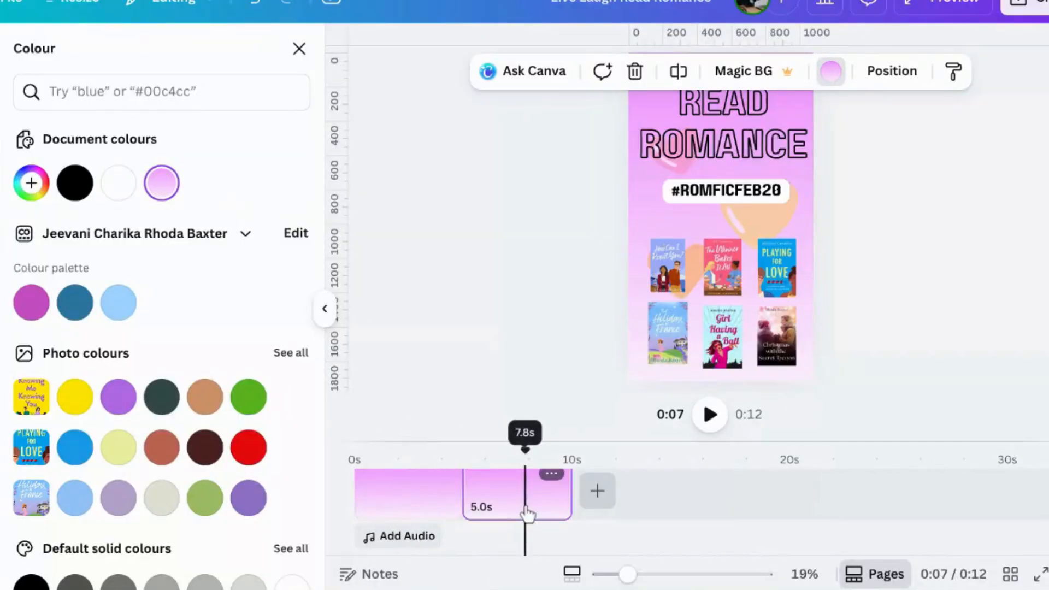
{"action": "left_click", "coordinate": [759, 218]}
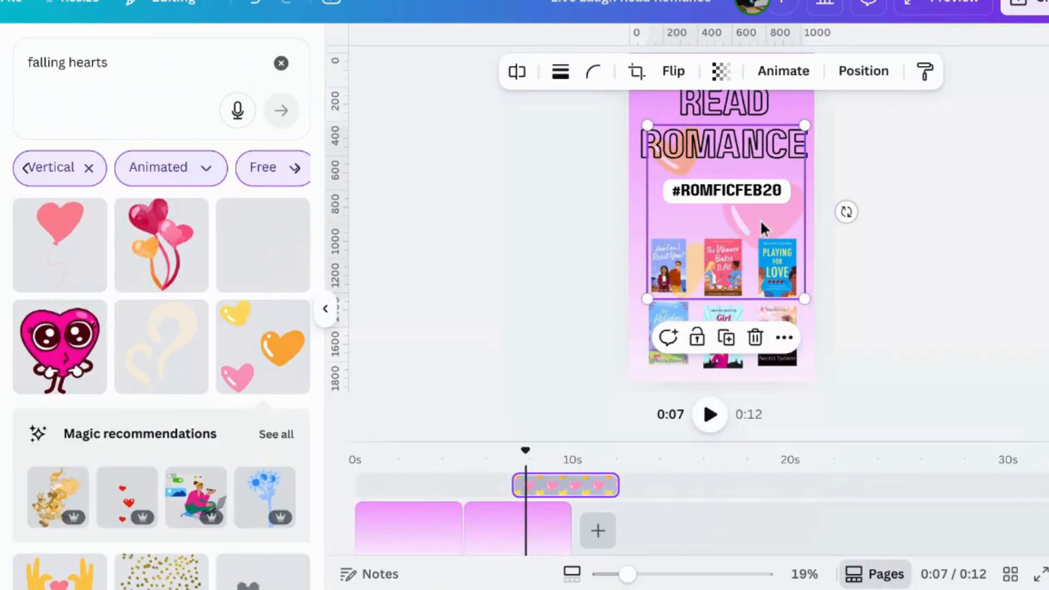
{"action": "left_click", "coordinate": [402, 523]}
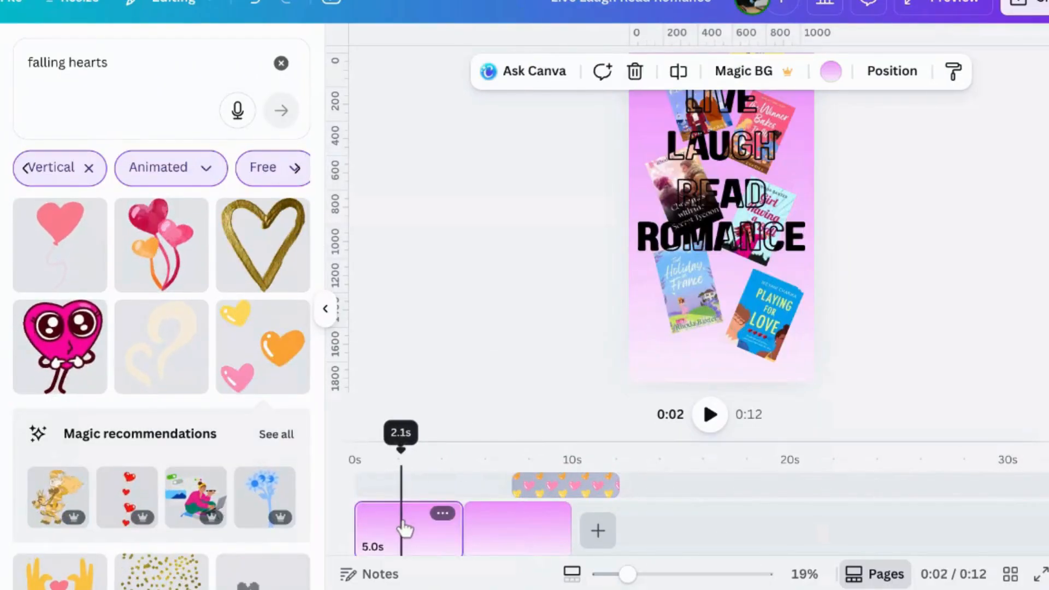
{"action": "key", "text": "ctrl+z"}
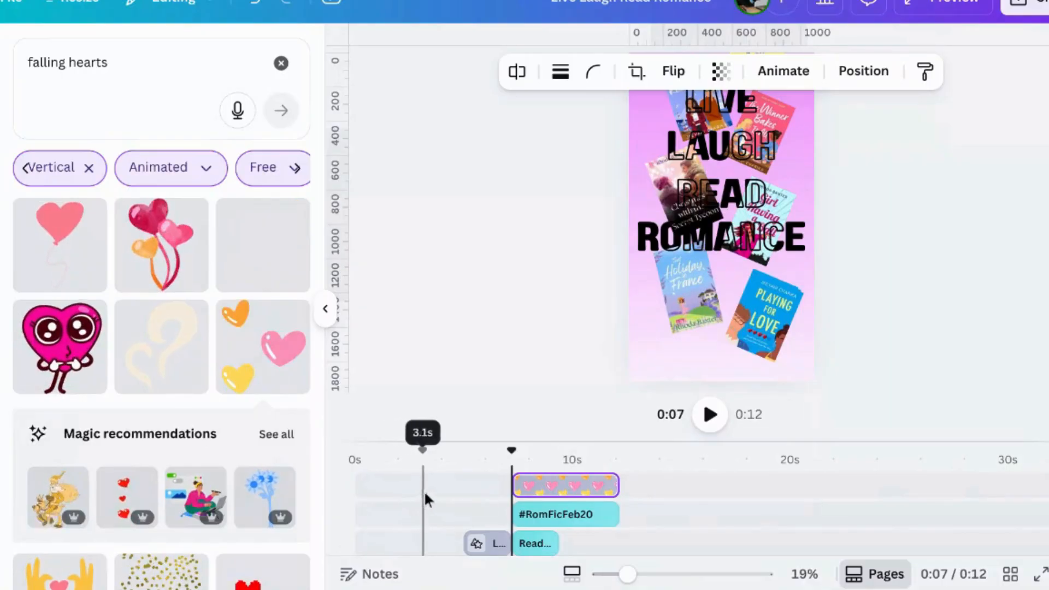
{"action": "left_click_drag", "start_coordinate": [548, 492], "coordinate": [390, 483]}
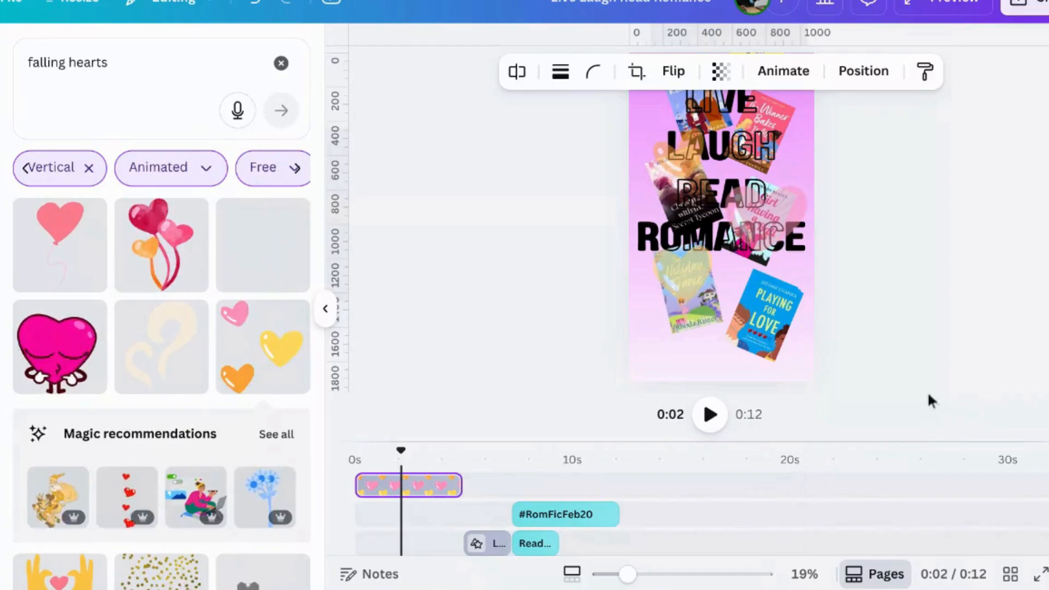
Place the first page's hearts copy on the lowest layer and align the other hearts clip with the second page, from 5 to 10 seconds
{"action": "mouse_move", "coordinate": [433, 485]}
{"action": "left_mouse_down"}
{"action": "mouse_move", "coordinate": [427, 545]}
{"action": "mouse_move", "coordinate": [431, 470]}
{"action": "mouse_move", "coordinate": [432, 484]}
{"action": "left_mouse_up"}
{"action": "left_click_drag", "start_coordinate": [576, 494], "coordinate": [453, 483]}
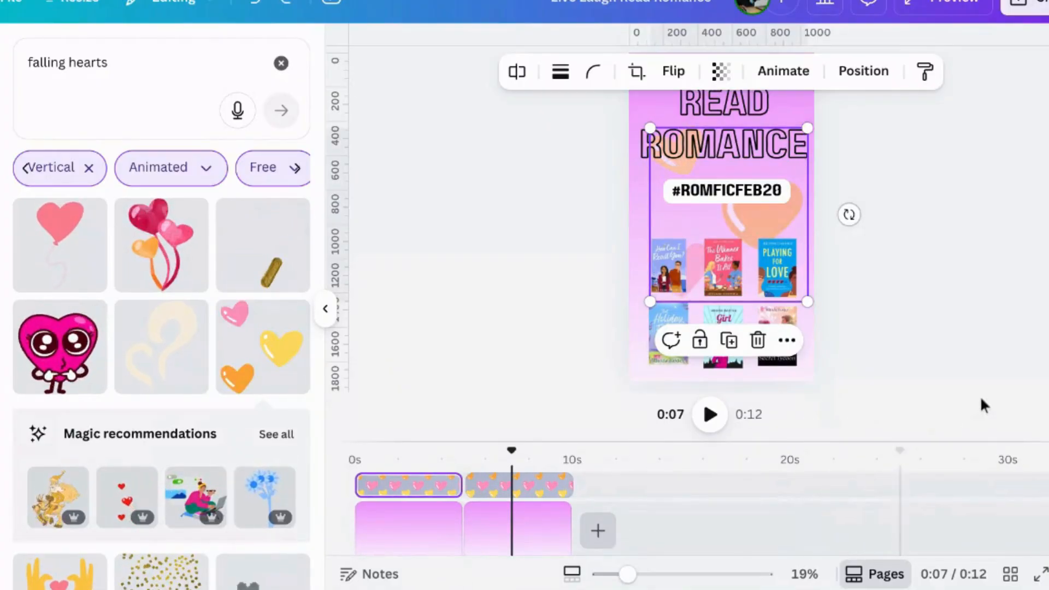
{"action": "left_click", "coordinate": [946, 367]}
{"action": "left_click", "coordinate": [472, 488]}
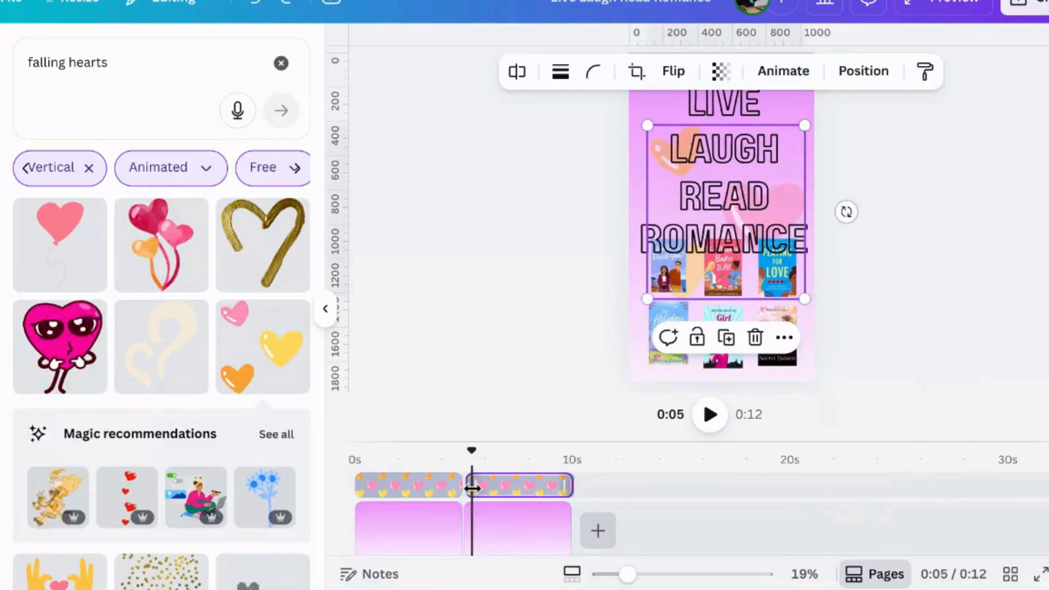
{"action": "left_click", "coordinate": [683, 493]}
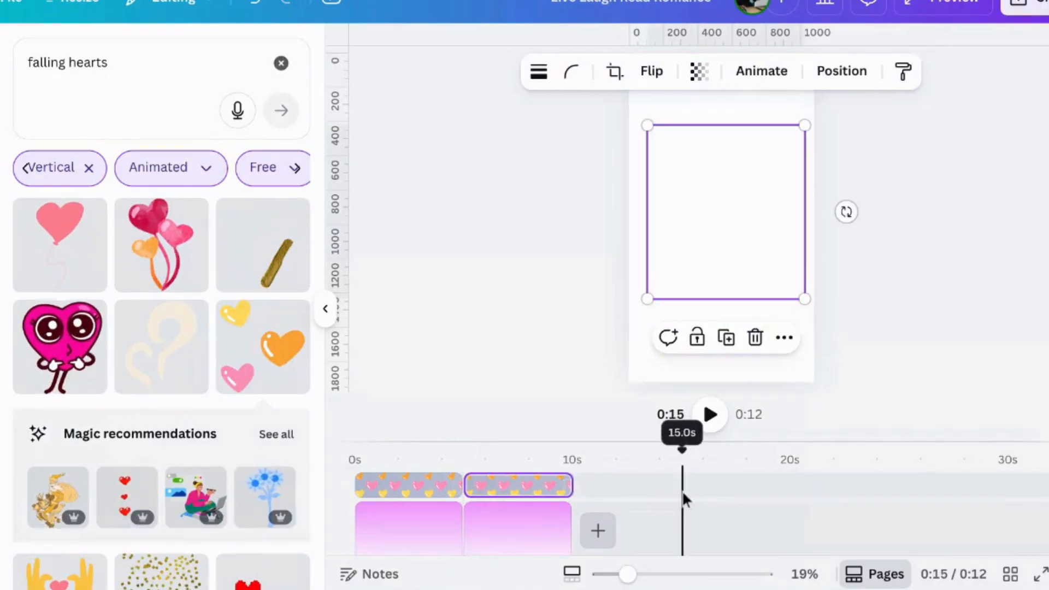
Preview the whole video full screen from the start of the first page, and return to the editor
{"action": "left_click", "coordinate": [423, 543]}
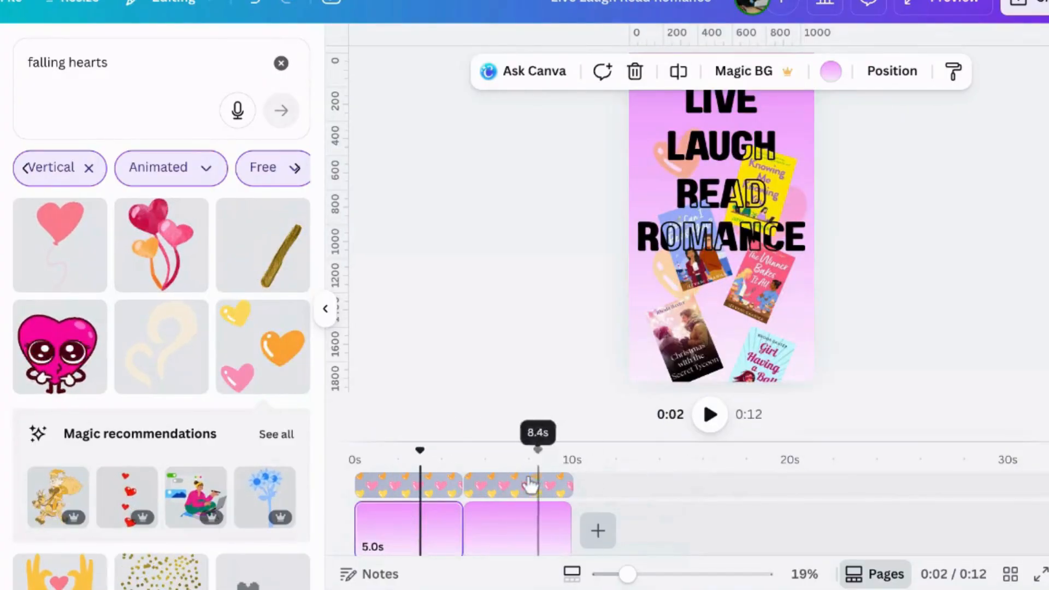
{"action": "scroll", "coordinate": [437, 519], "scroll_direction": "up", "scroll_amount": 1}
{"action": "left_click", "coordinate": [359, 536]}
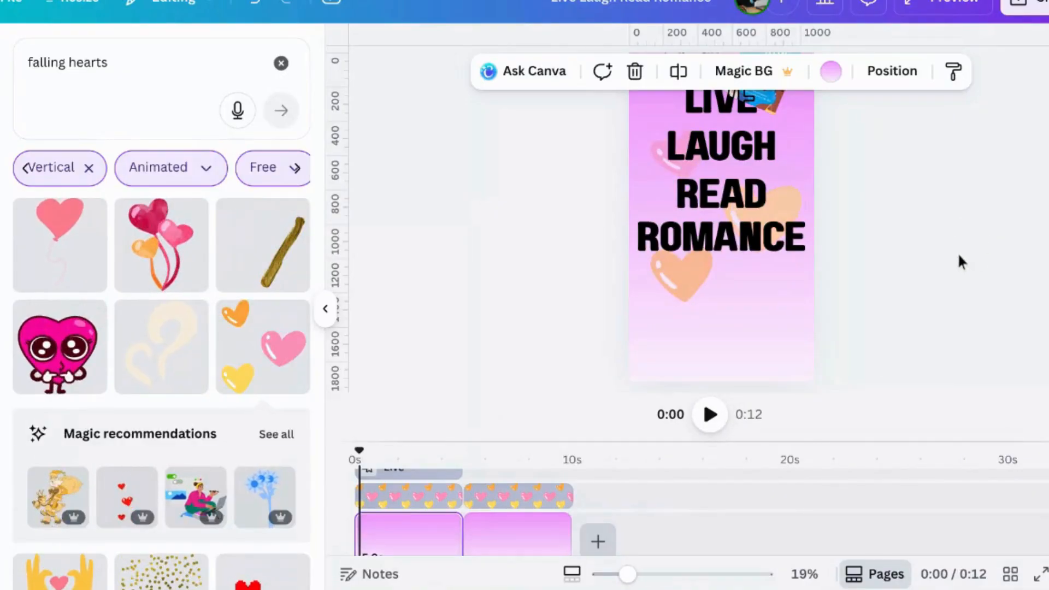
{"action": "left_click", "coordinate": [954, 6]}
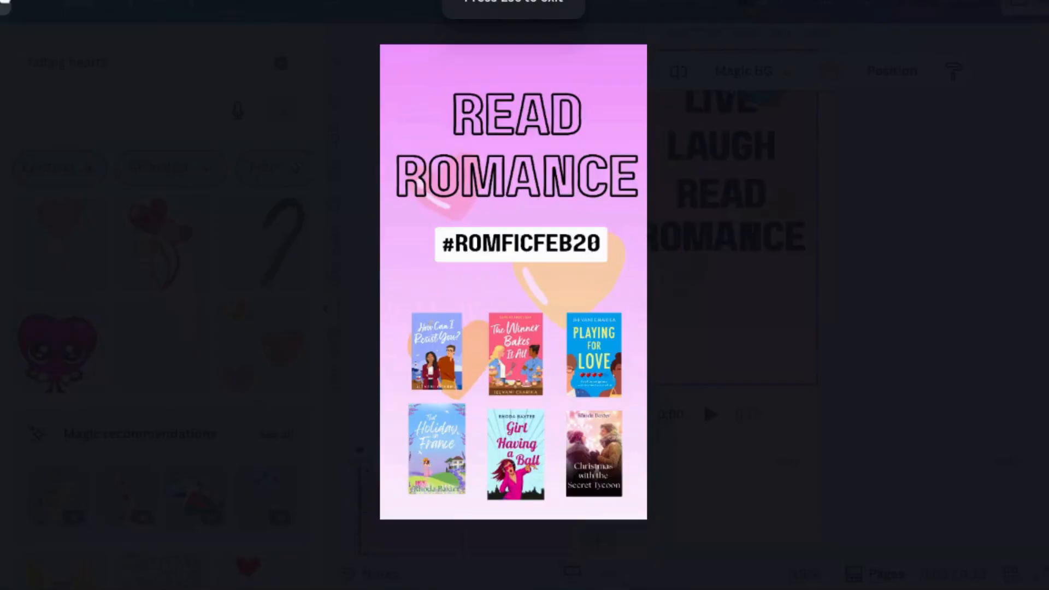
{"action": "key", "text": "Escape"}
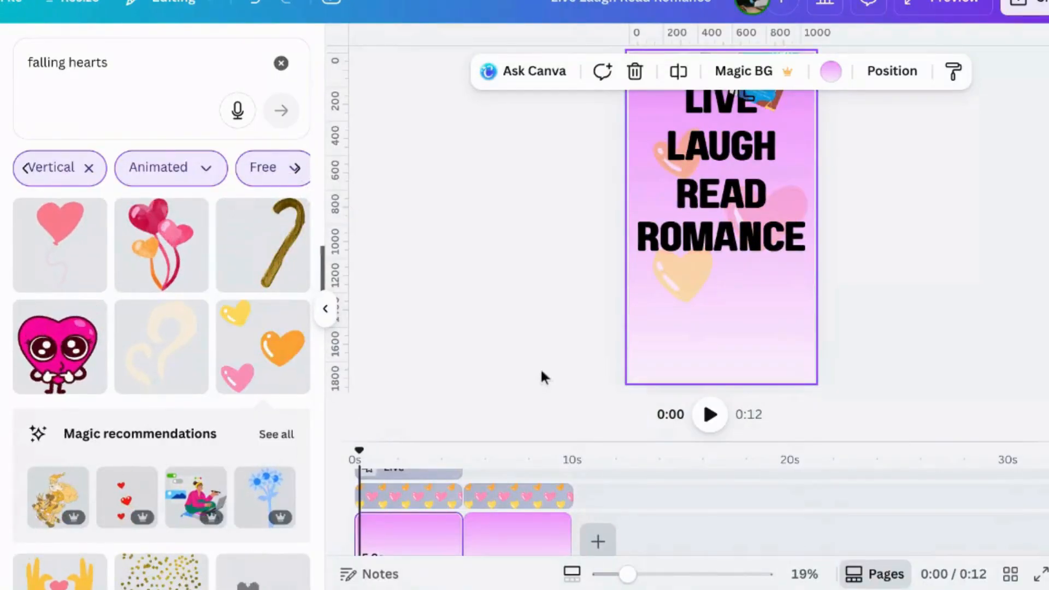
Add a Match & Move transition between the two pages and preview the video through to its end
{"action": "scroll", "coordinate": [491, 532], "scroll_direction": "down", "scroll_amount": 2}
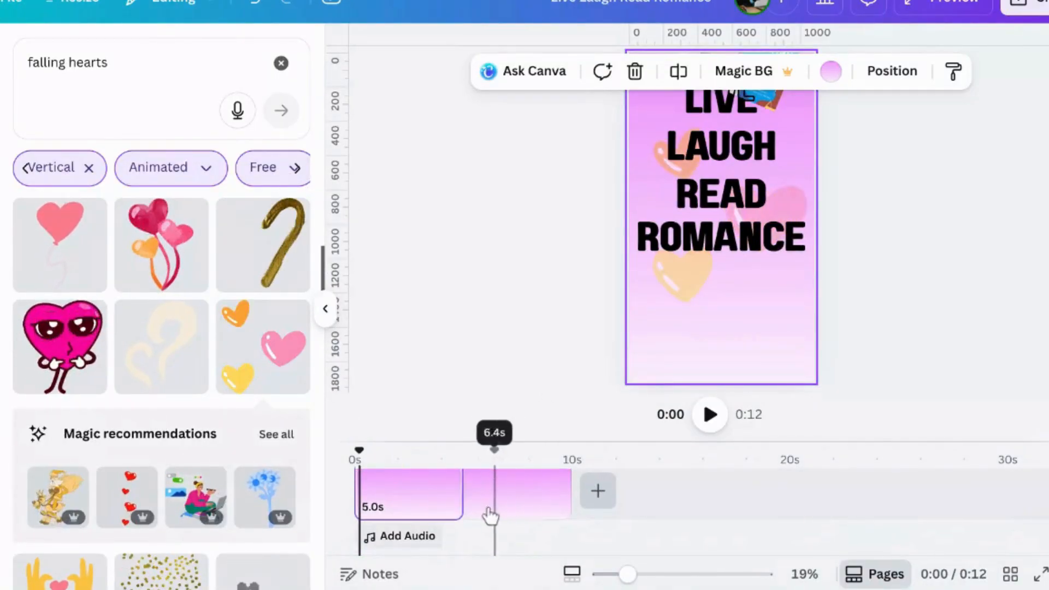
{"action": "left_click", "coordinate": [464, 503]}
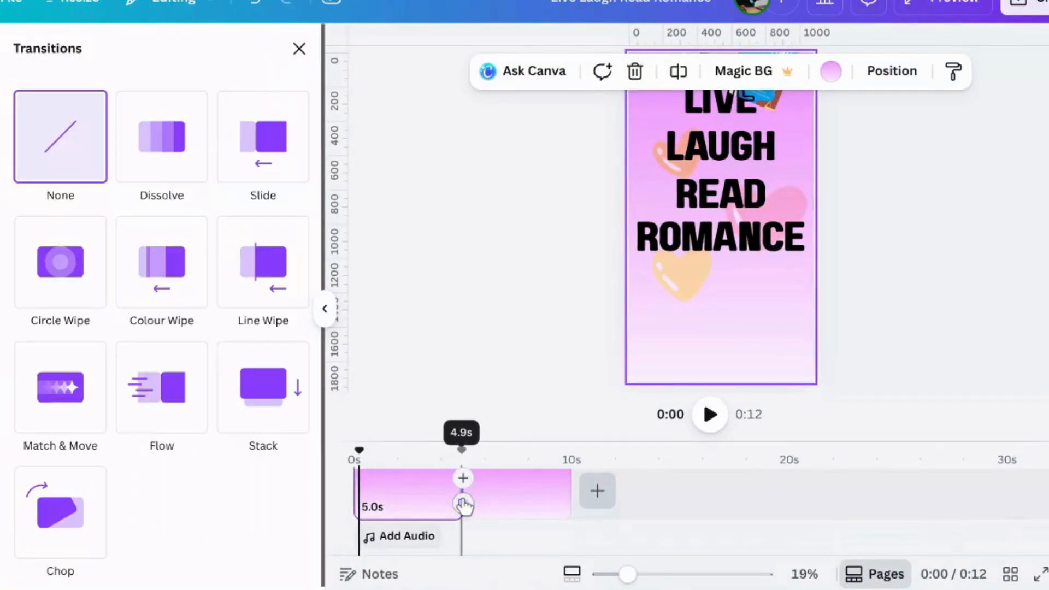
{"action": "left_click", "coordinate": [73, 415]}
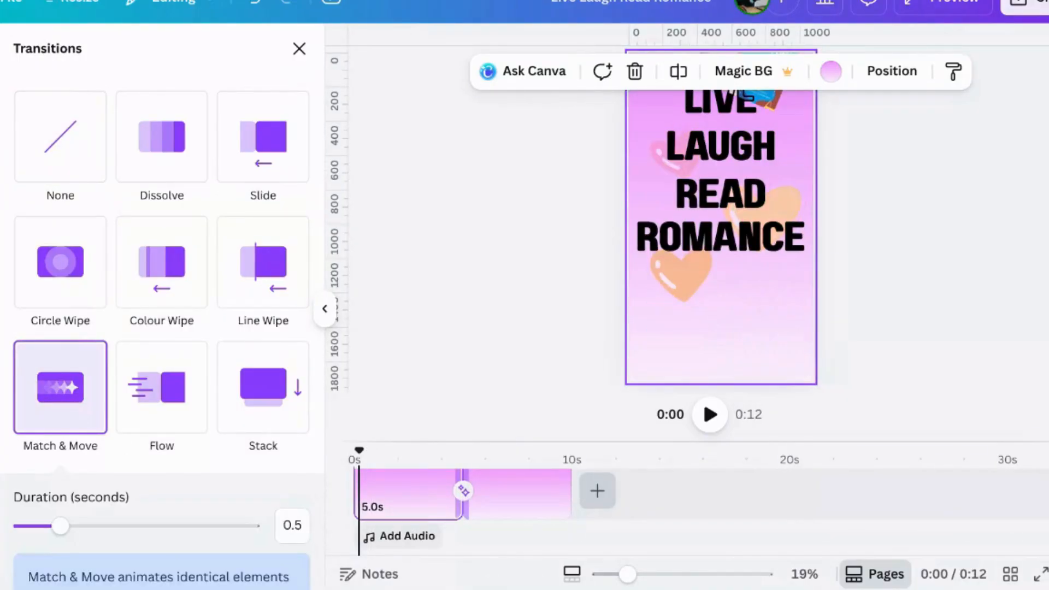
{"action": "left_click", "coordinate": [953, 11]}
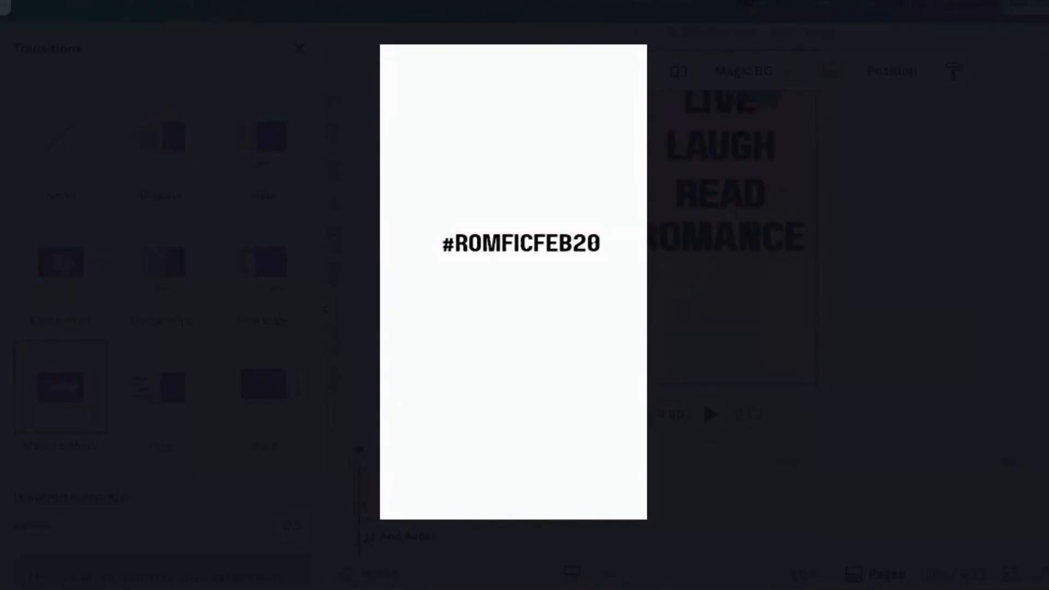
{"action": "left_click", "coordinate": [702, 398]}
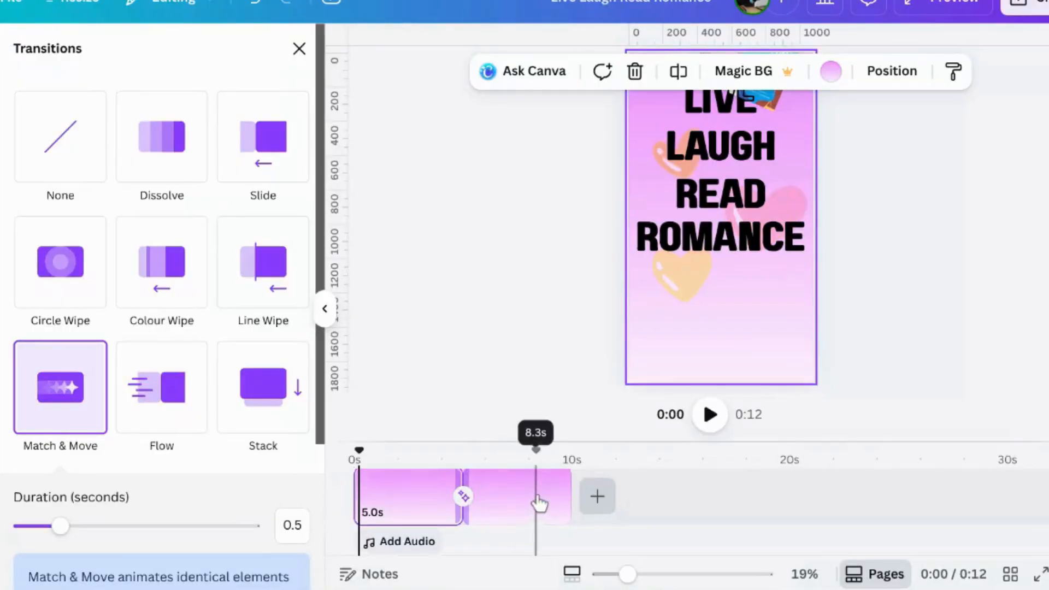
Trim the #RomFicFeb20 clip to end at 10 seconds, and start it and the "Read Romance" clip at about 6 seconds
{"action": "mouse_move", "coordinate": [539, 503]}
{"action": "scroll", "coordinate": [536, 496], "scroll_direction": "up", "scroll_amount": 5}
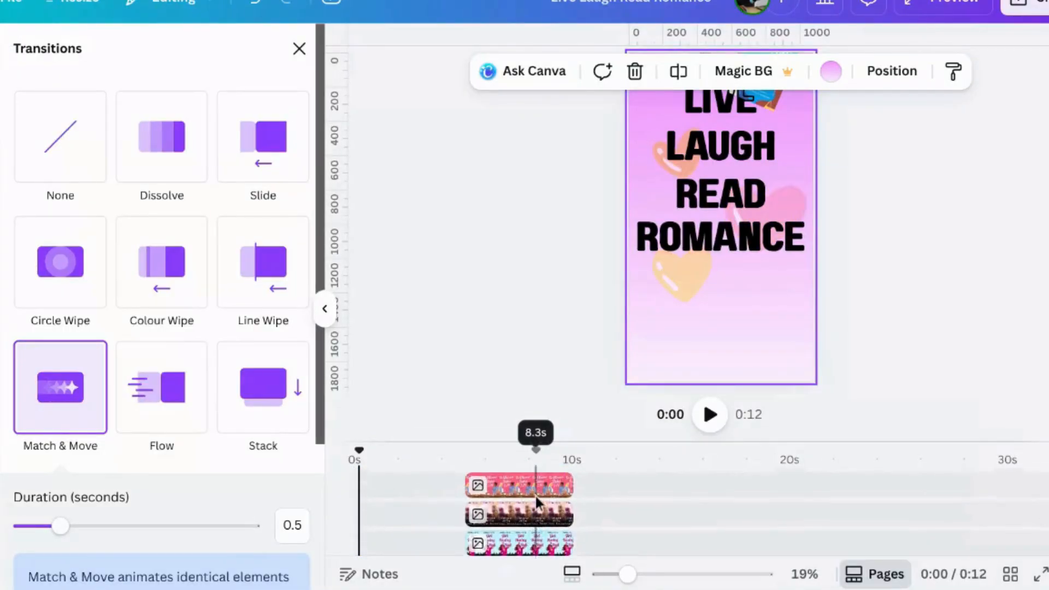
{"action": "scroll", "coordinate": [535, 501], "scroll_direction": "up", "scroll_amount": 2}
{"action": "left_click", "coordinate": [562, 486]}
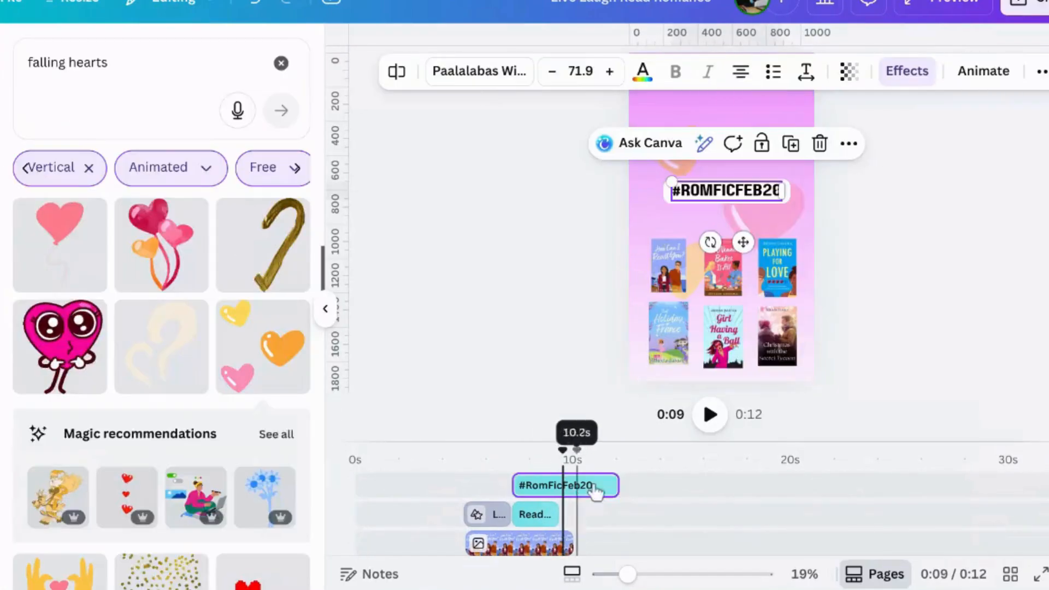
{"action": "left_click_drag", "start_coordinate": [617, 489], "coordinate": [572, 495]}
{"action": "left_click", "coordinate": [490, 515]}
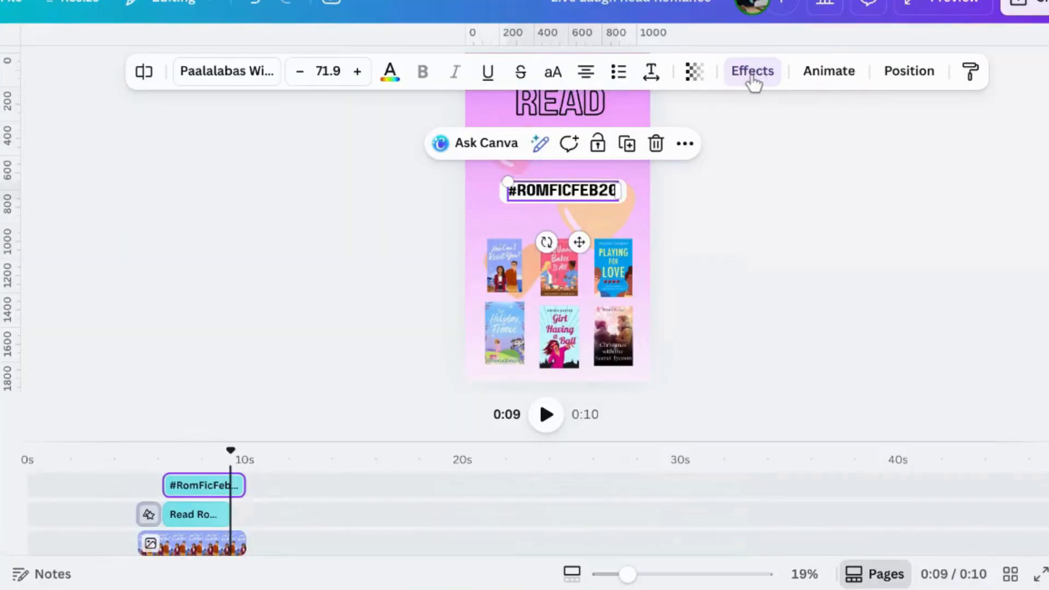
Review the #RomFicFeb20 text's background effect settings and apply the Fade animation to the text
{"action": "left_click", "coordinate": [752, 72]}
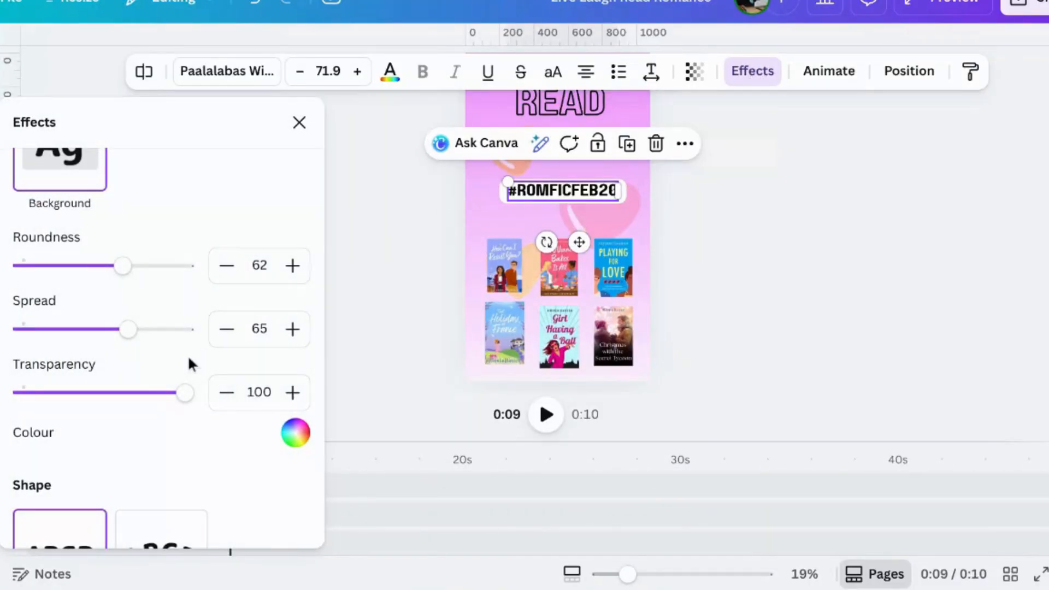
{"action": "scroll", "coordinate": [132, 406], "scroll_direction": "down", "scroll_amount": 2}
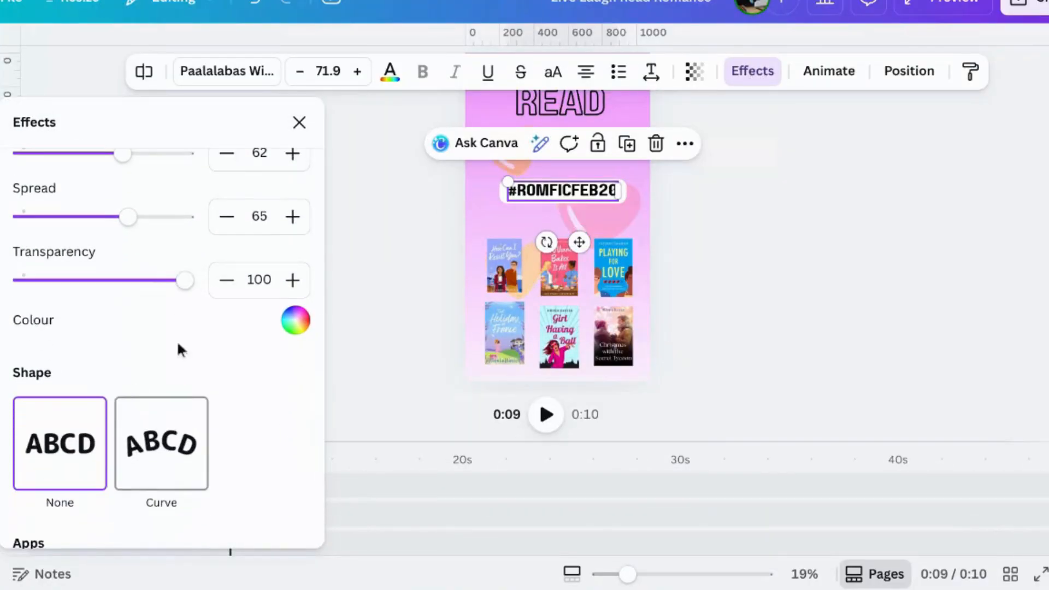
{"action": "left_click", "coordinate": [836, 74]}
{"action": "scroll", "coordinate": [111, 325], "scroll_direction": "down", "scroll_amount": 10}
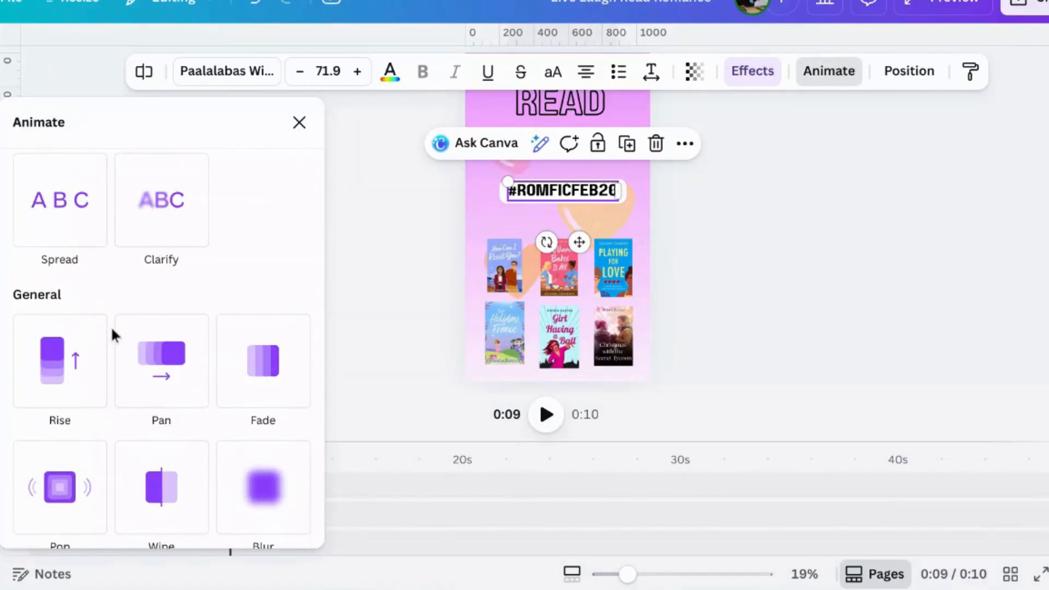
{"action": "left_click", "coordinate": [255, 374]}
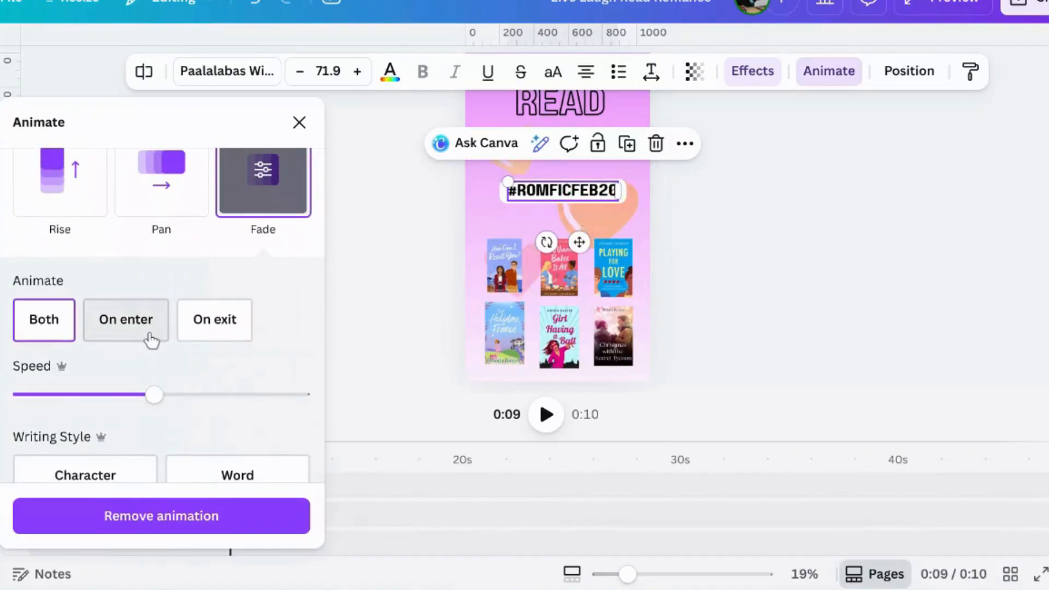
{"action": "left_click", "coordinate": [385, 381]}
Duplicate the hollow "Read Romance" text, set the copy's effect style to None, and position it over the original
{"action": "left_click", "coordinate": [858, 341]}
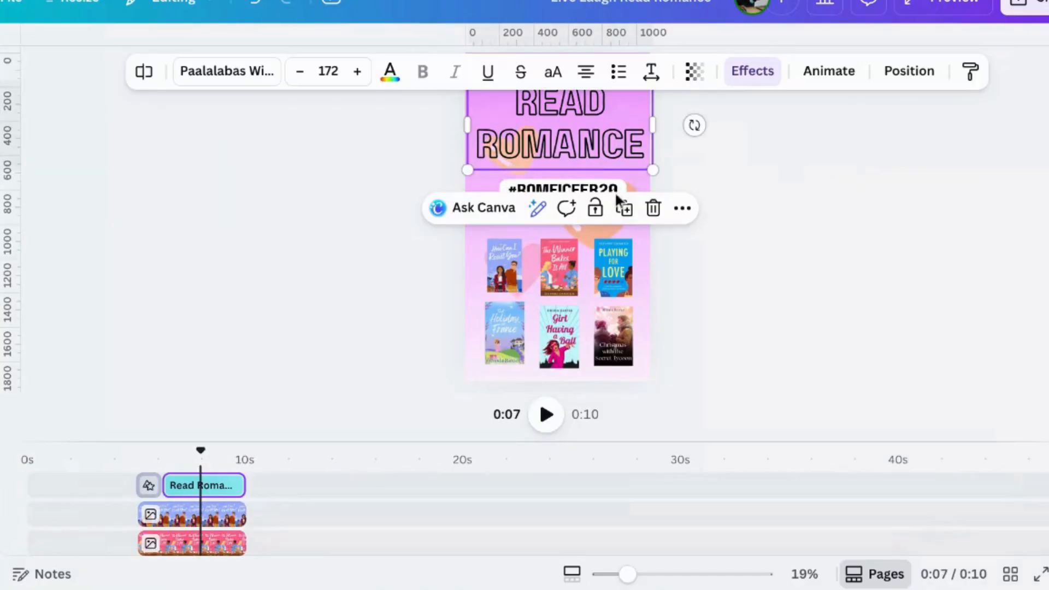
{"action": "left_click", "coordinate": [624, 208]}
{"action": "left_click", "coordinate": [754, 71]}
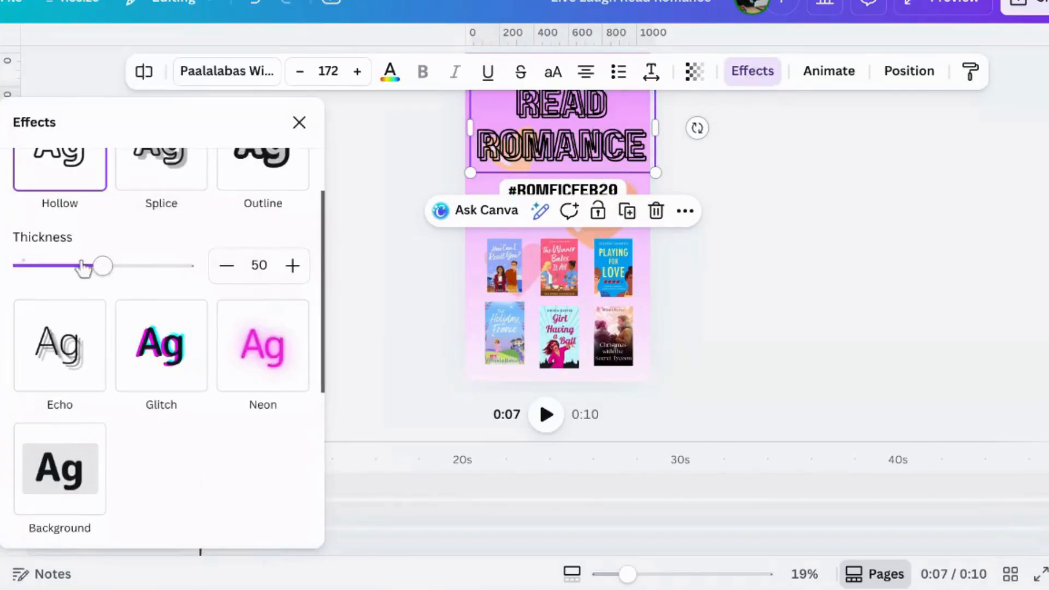
{"action": "scroll", "coordinate": [86, 207], "scroll_direction": "up", "scroll_amount": 3}
{"action": "left_click", "coordinate": [64, 248]}
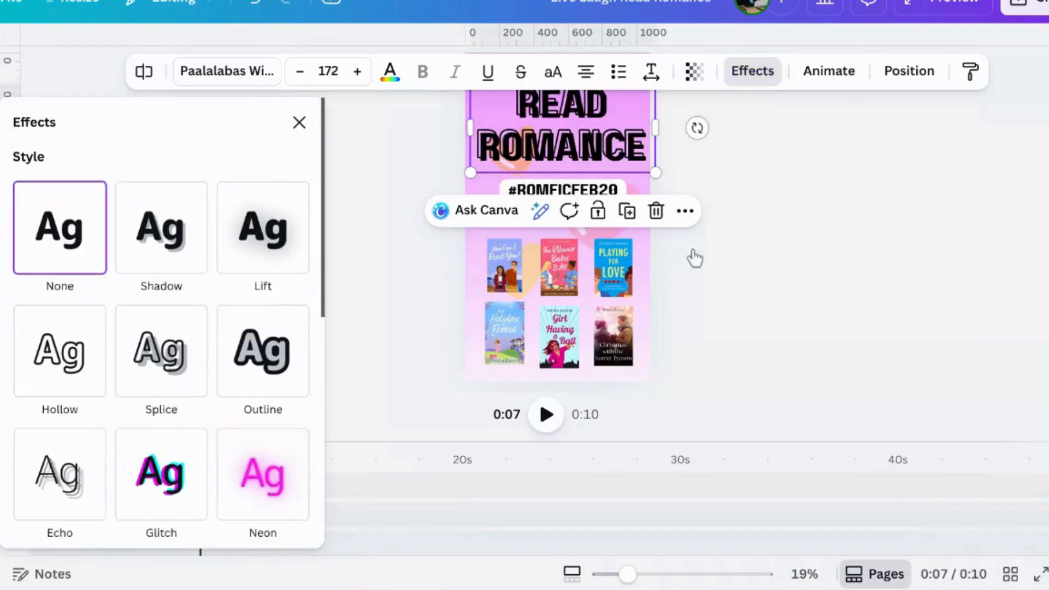
{"action": "left_click_drag", "start_coordinate": [635, 159], "coordinate": [632, 148]}
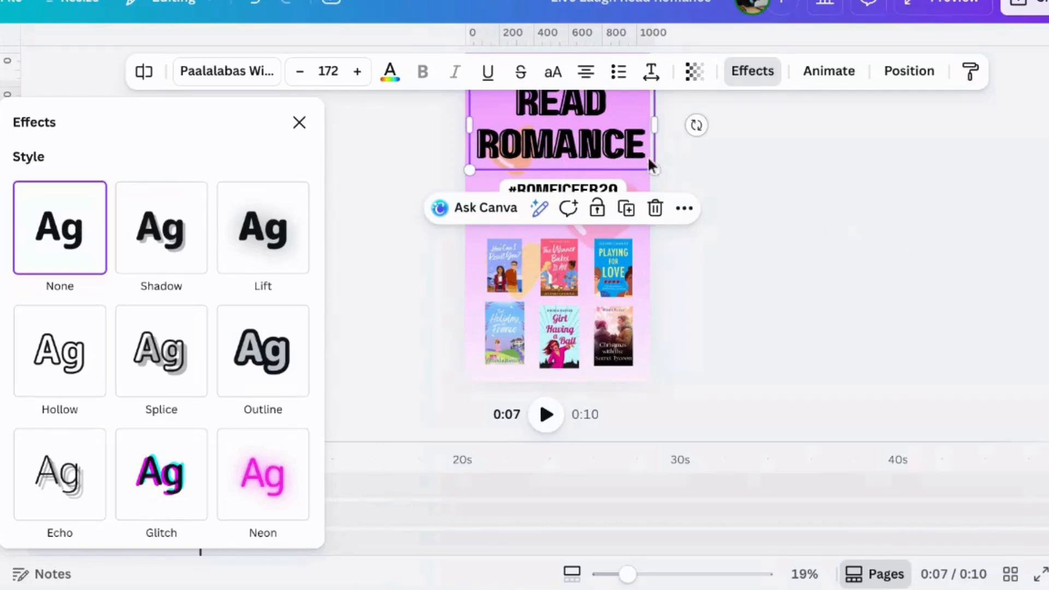
{"action": "left_click", "coordinate": [703, 177]}
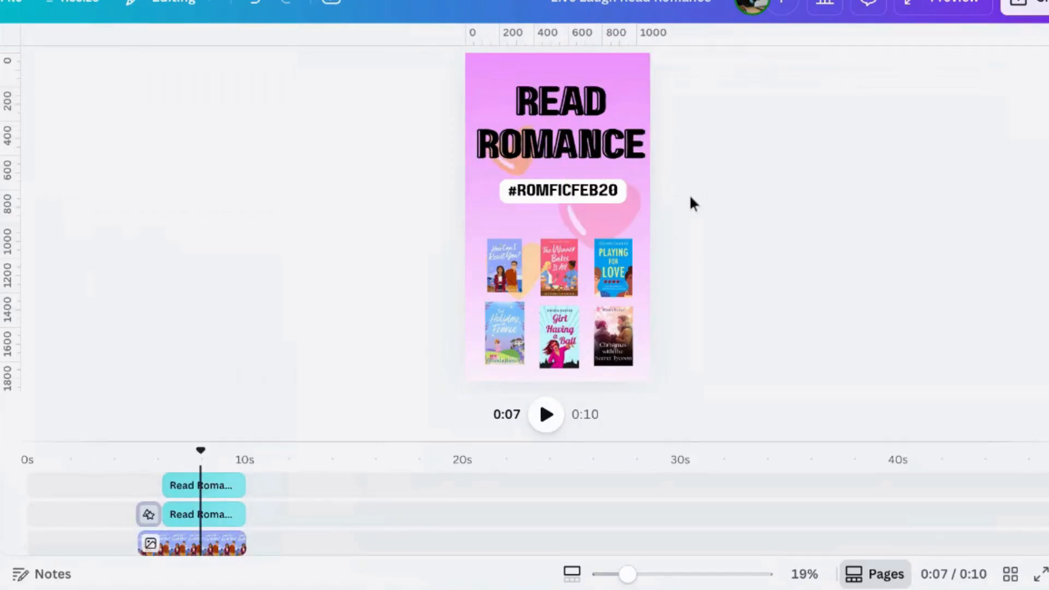
Delete the hollow "Live Laugh Read Romance" group from the second page and extend both "Read Romance" clips to start at about 5 seconds
{"action": "left_click", "coordinate": [149, 515]}
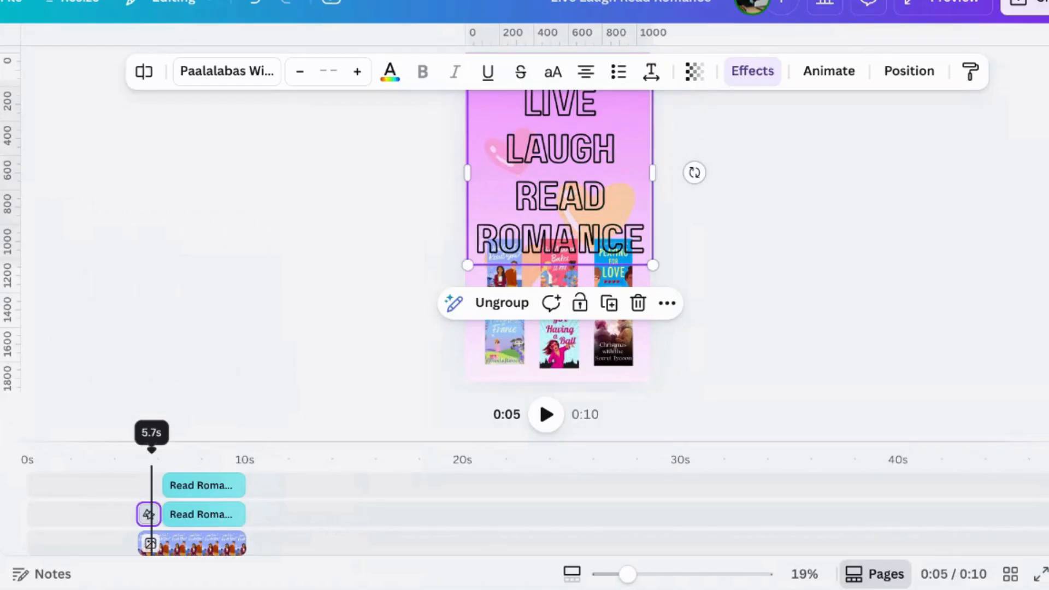
{"action": "key", "text": "Delete"}
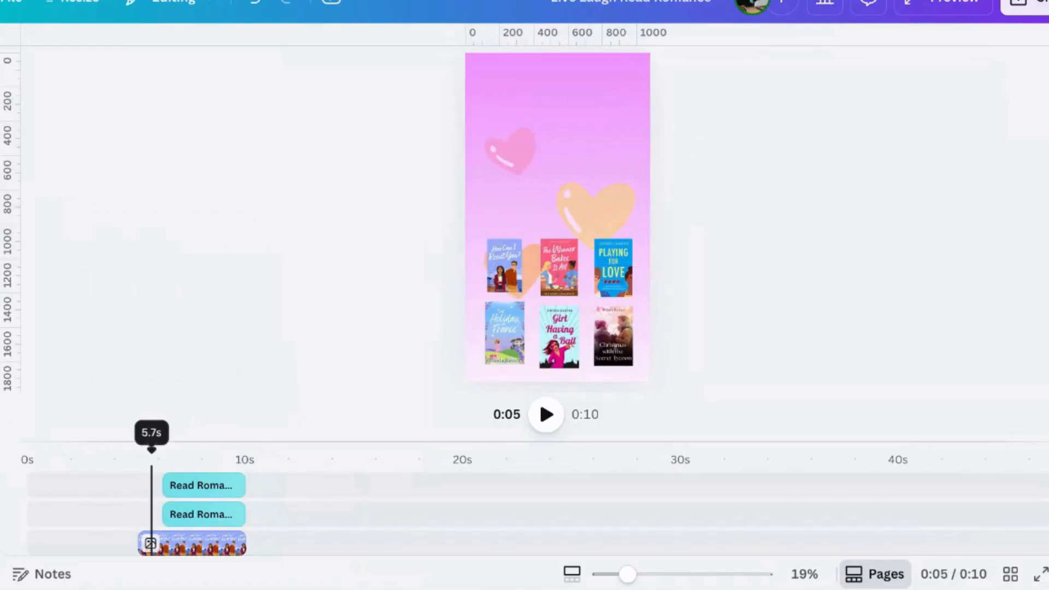
{"action": "left_click", "coordinate": [174, 519]}
{"action": "left_click_drag", "start_coordinate": [167, 512], "coordinate": [153, 489]}
{"action": "left_click", "coordinate": [179, 485]}
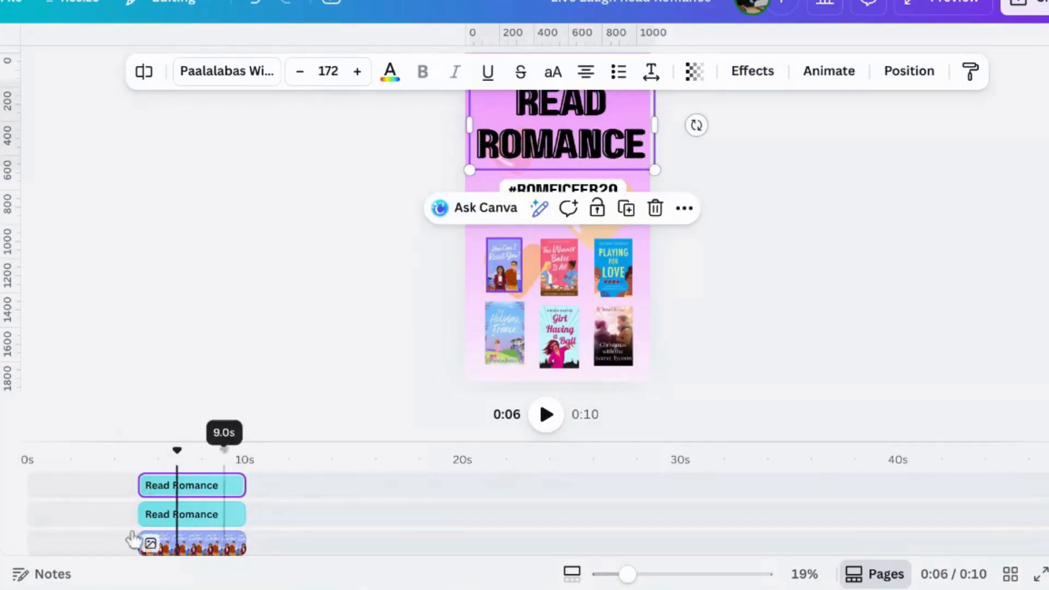
Check the "Live Laugh Read Romance" text group on the first page and preview the video full screen
{"action": "scroll", "coordinate": [90, 508], "scroll_direction": "down", "scroll_amount": 5}
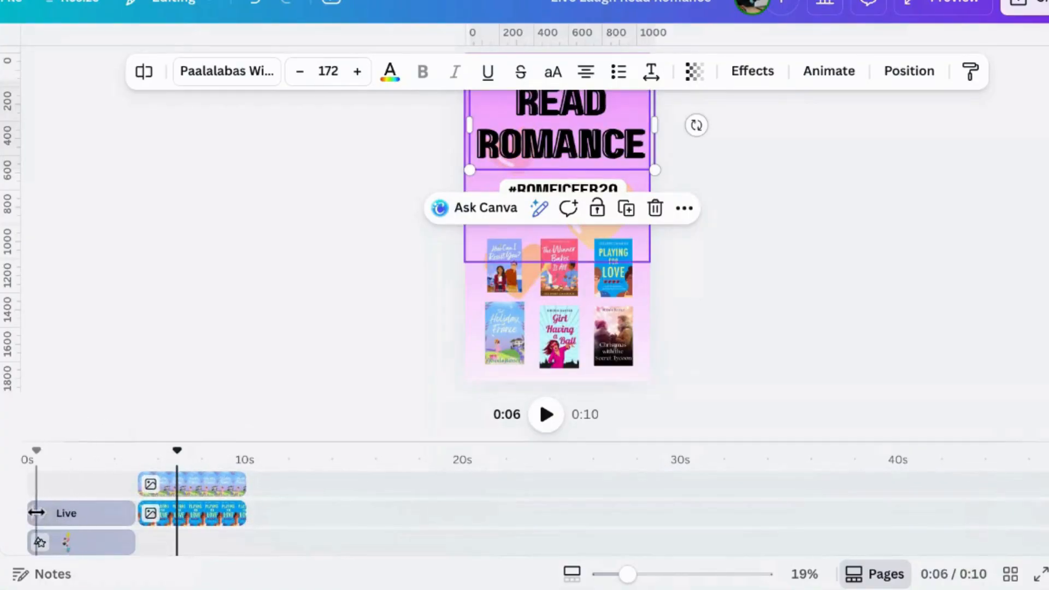
{"action": "left_click", "coordinate": [56, 518]}
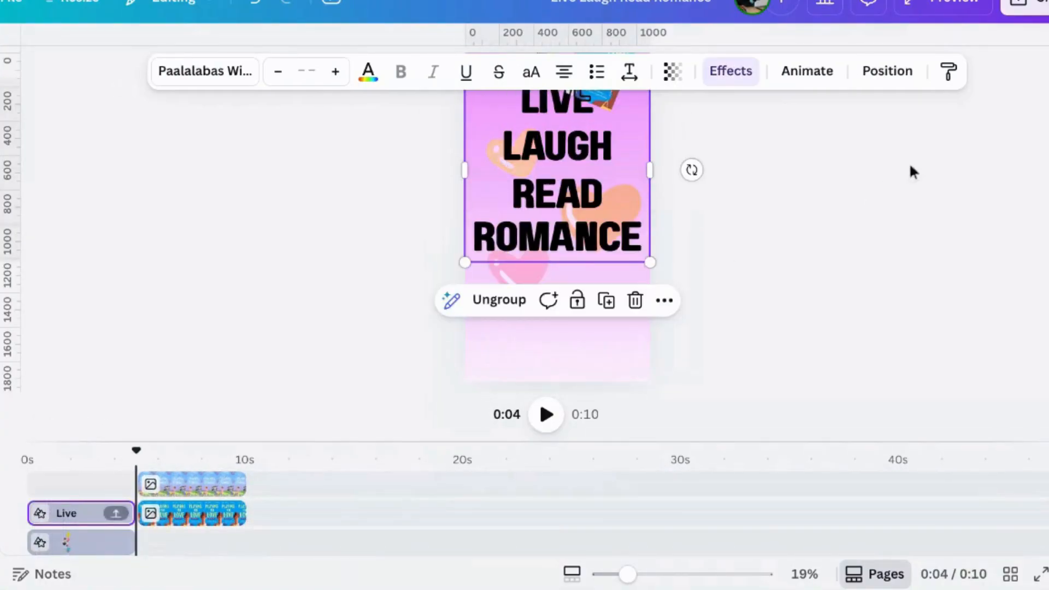
{"action": "left_click", "coordinate": [931, 18]}
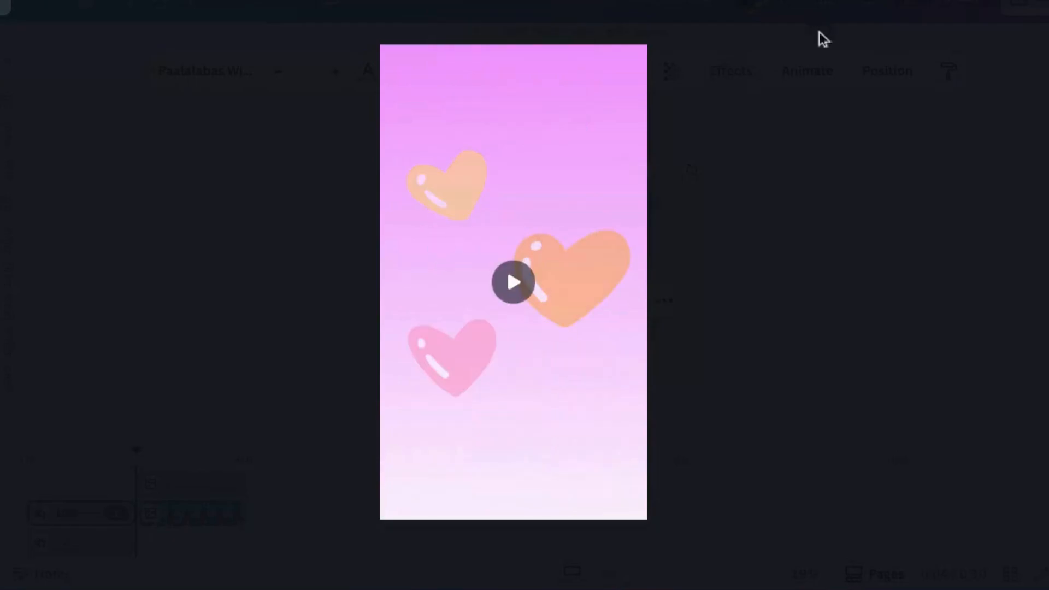
{"action": "key", "text": "Escape"}
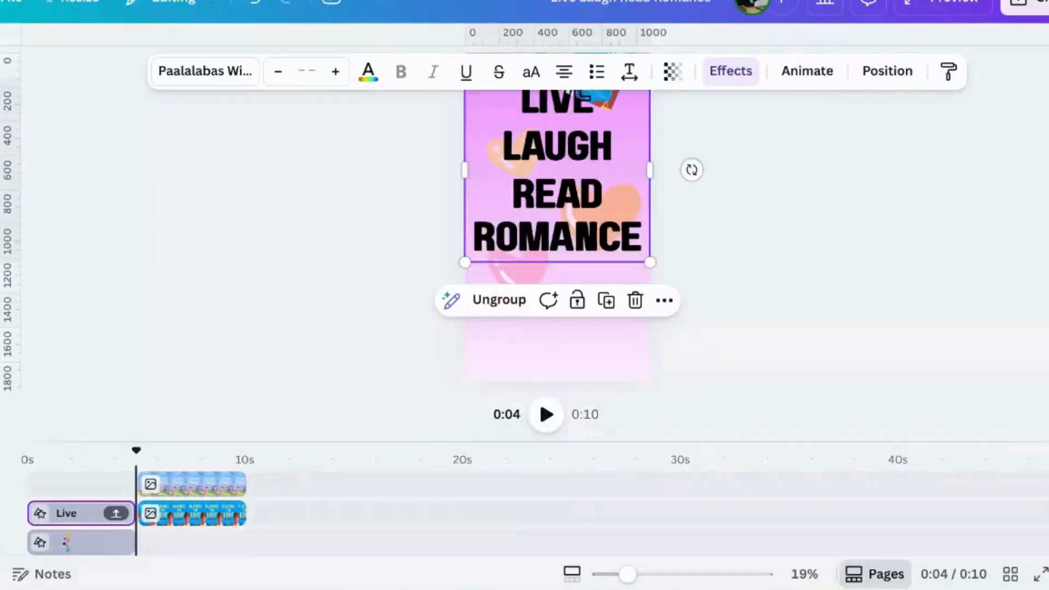
{"action": "left_click", "coordinate": [289, 344]}
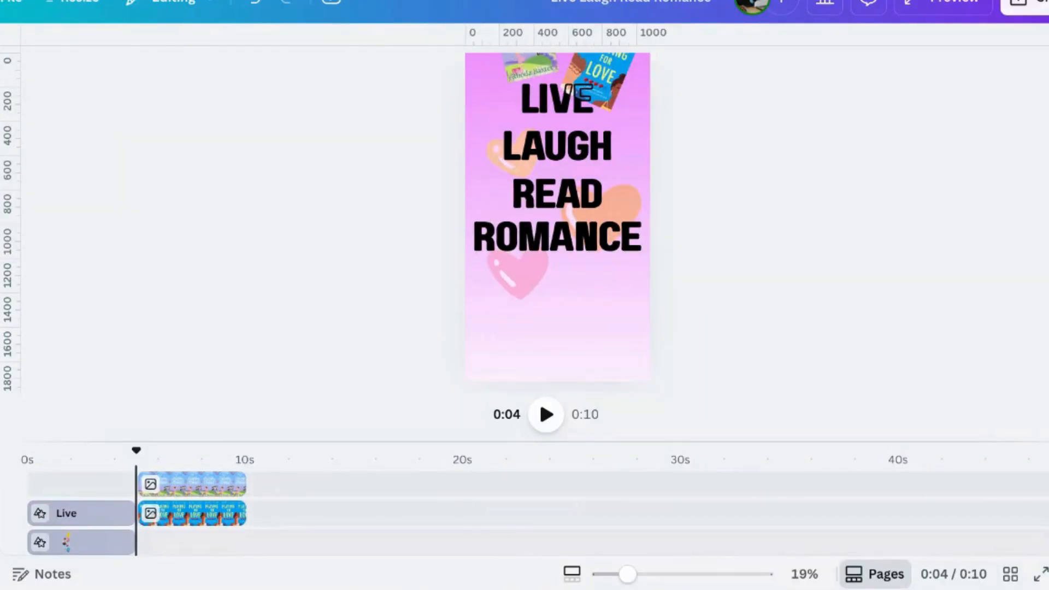
Review the MP4 Video download settings and the other sharing options for the design
{"action": "left_click", "coordinate": [1022, 5]}
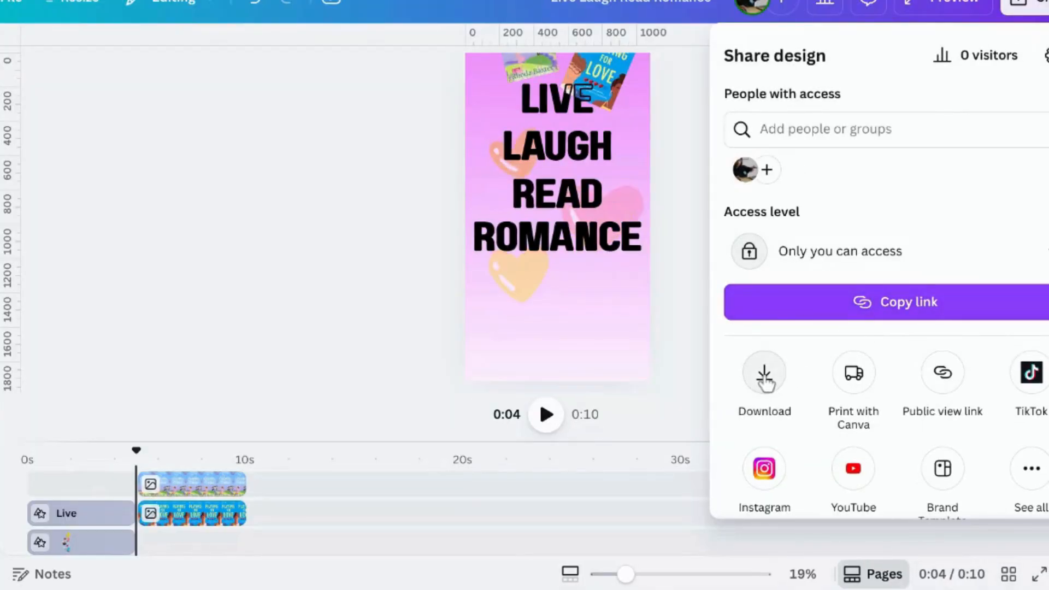
{"action": "left_click", "coordinate": [764, 377]}
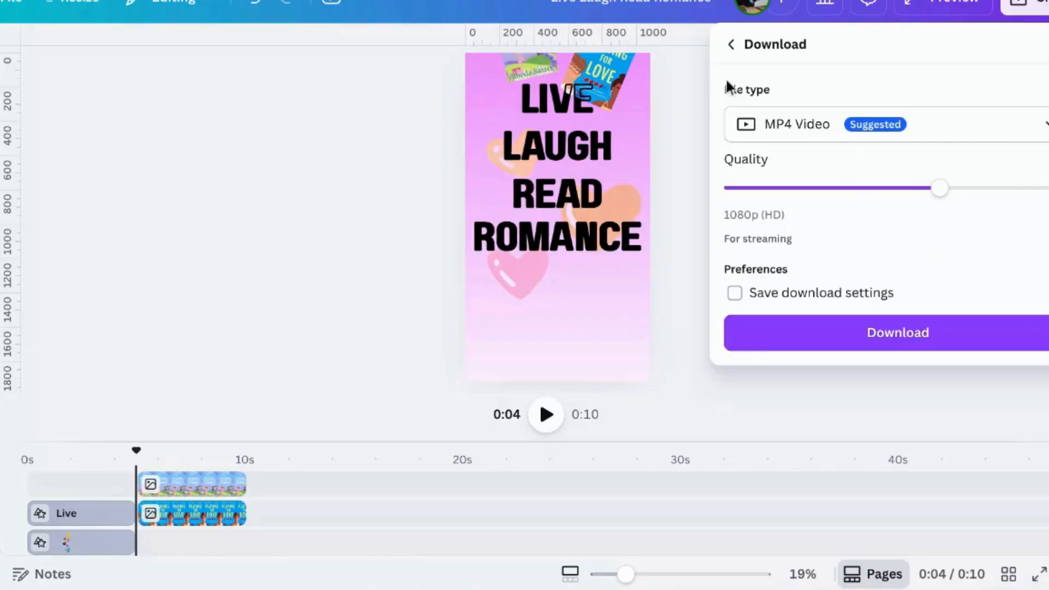
{"action": "left_click", "coordinate": [732, 45]}
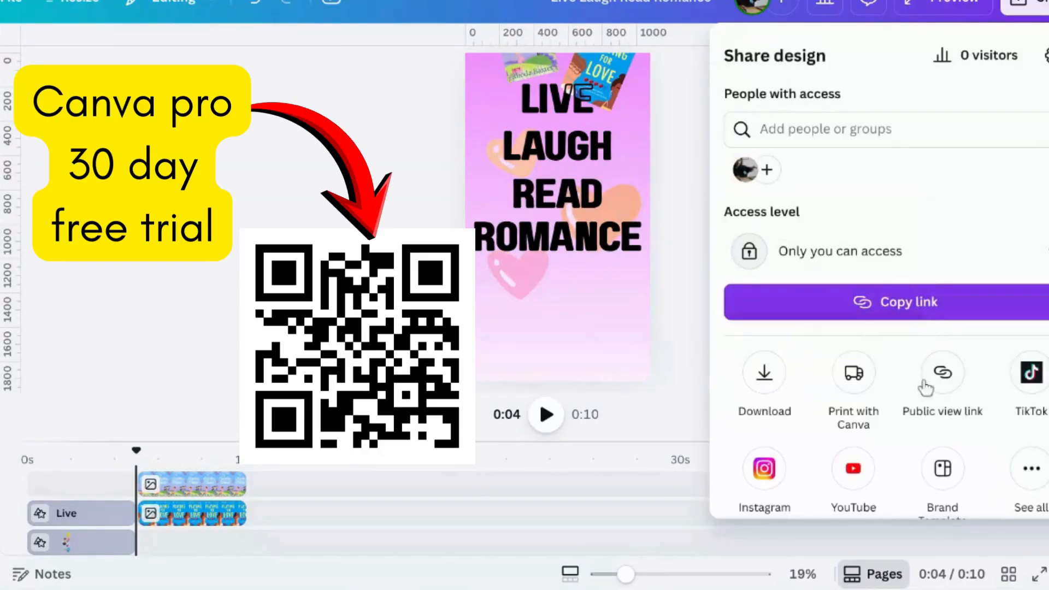
{"action": "scroll", "coordinate": [963, 480], "scroll_direction": "down", "scroll_amount": 1}
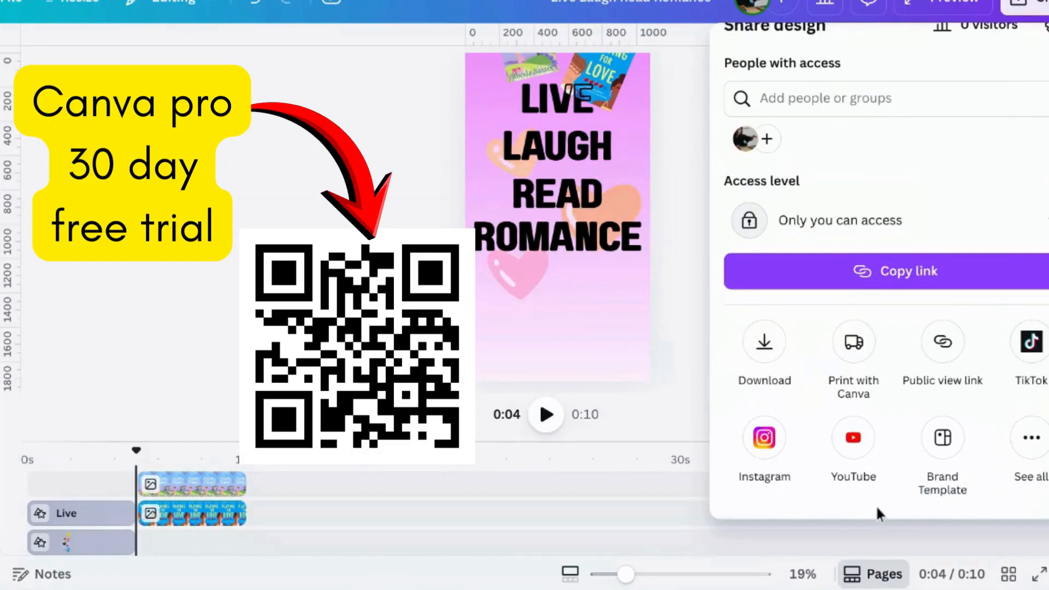